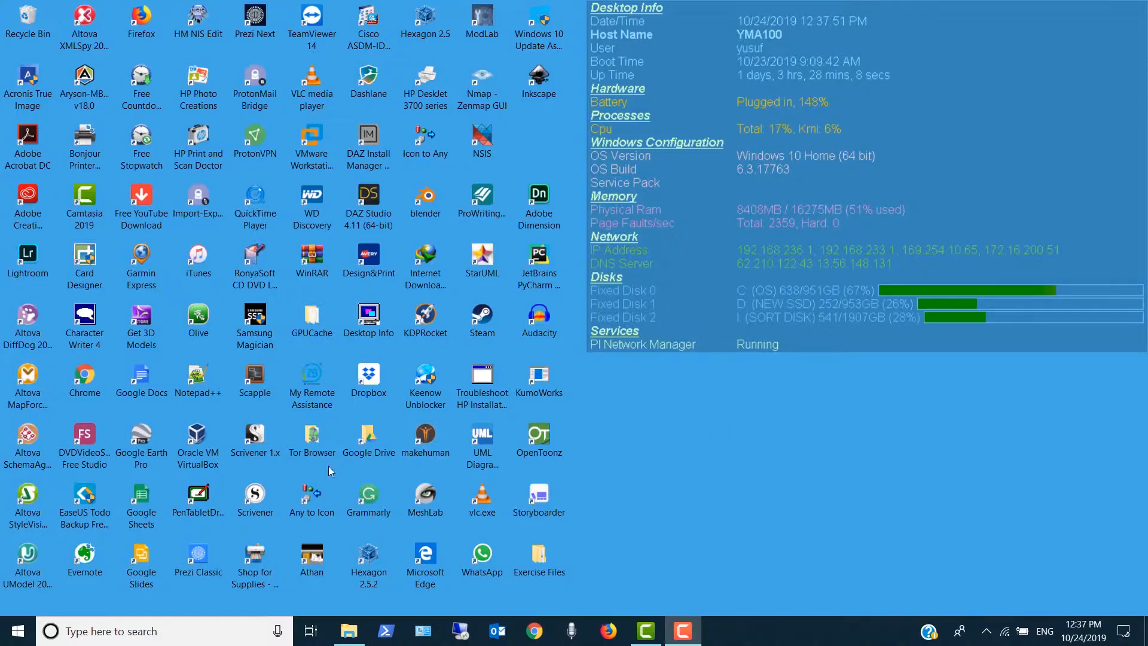
- Open Oracle VM VirtualBox and begin a new virtual machine named MyWS10 with the version Windows 10 (64-bit)
double_click(197, 436)
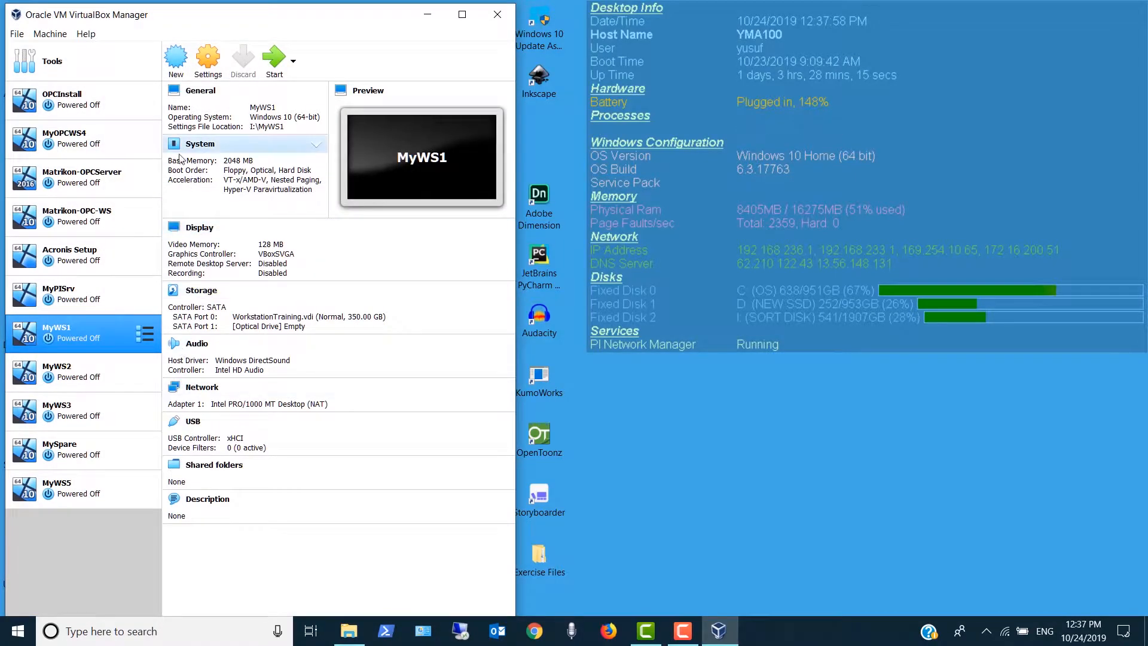
click(172, 64)
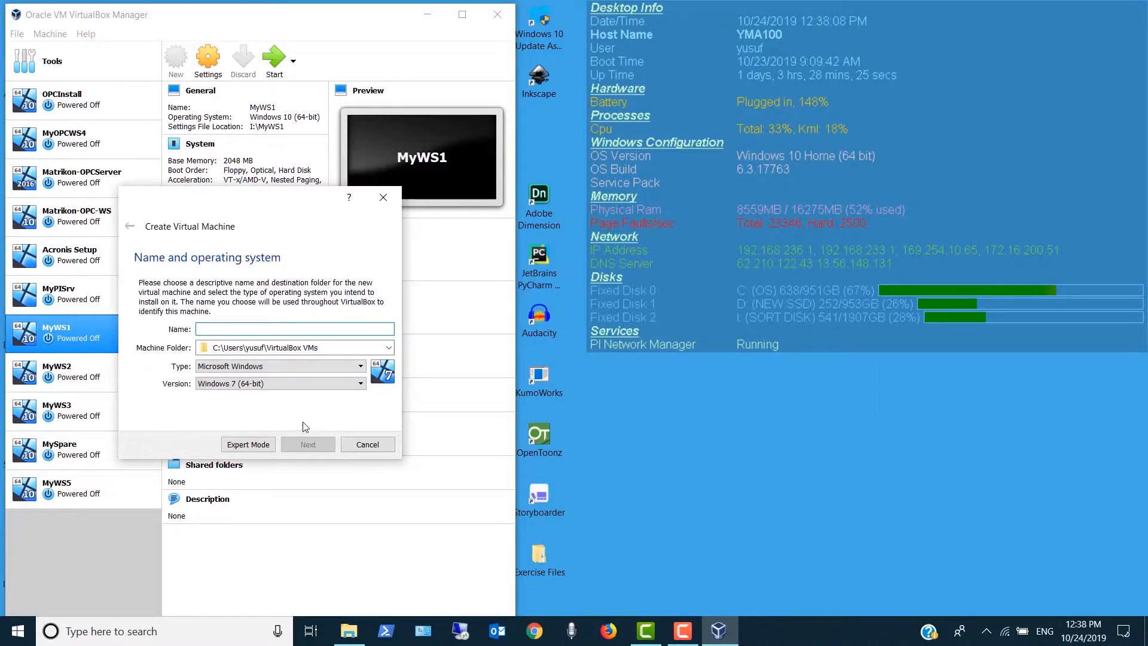
text(MyWS10)
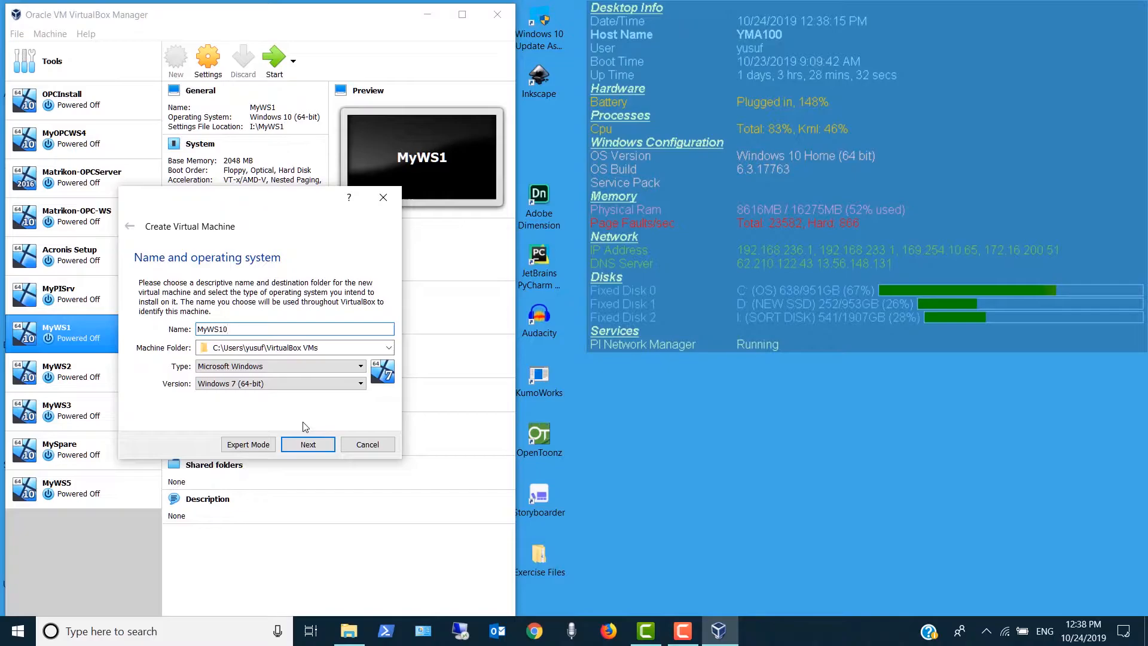
click(362, 383)
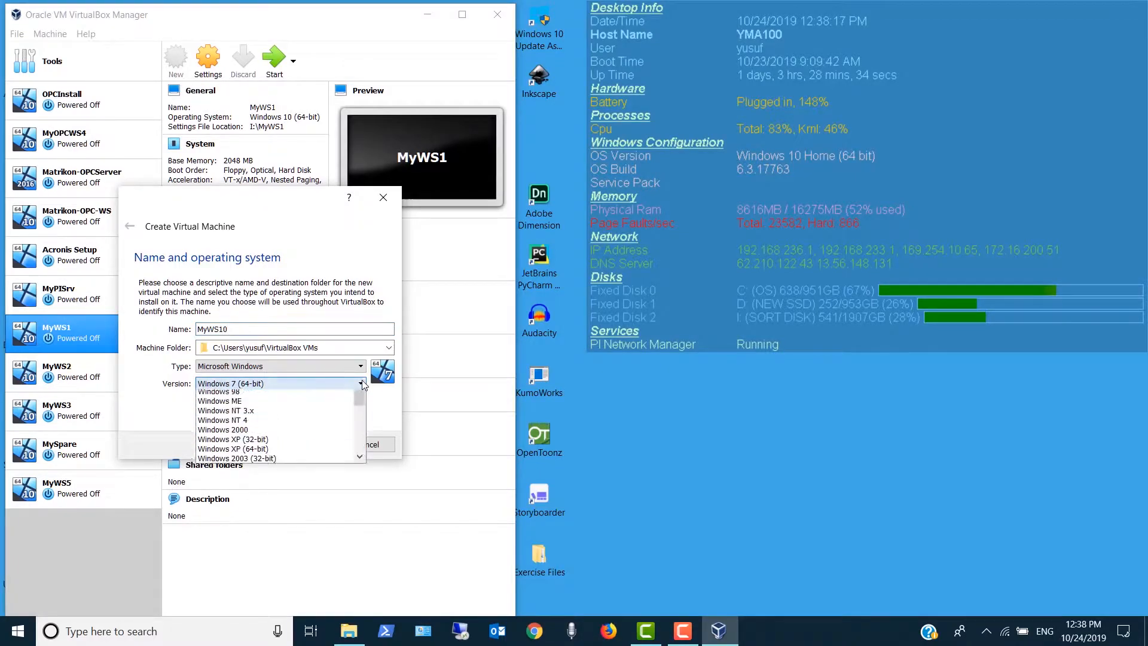
scroll(338, 428, down, 5)
scroll(338, 429, down, 1)
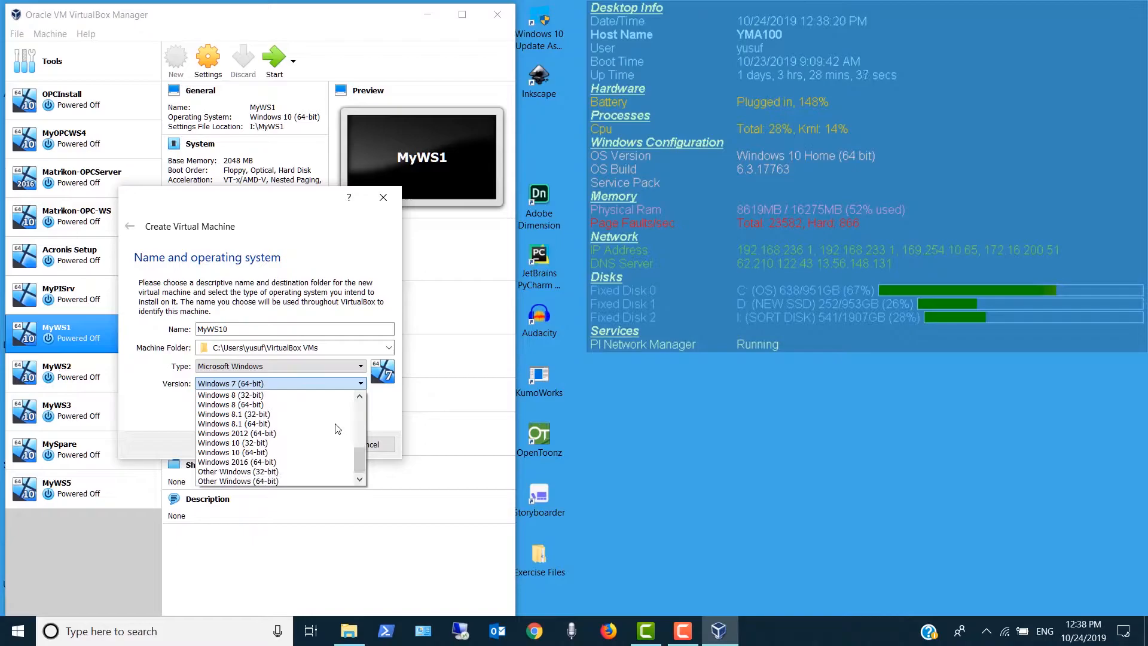
click(236, 453)
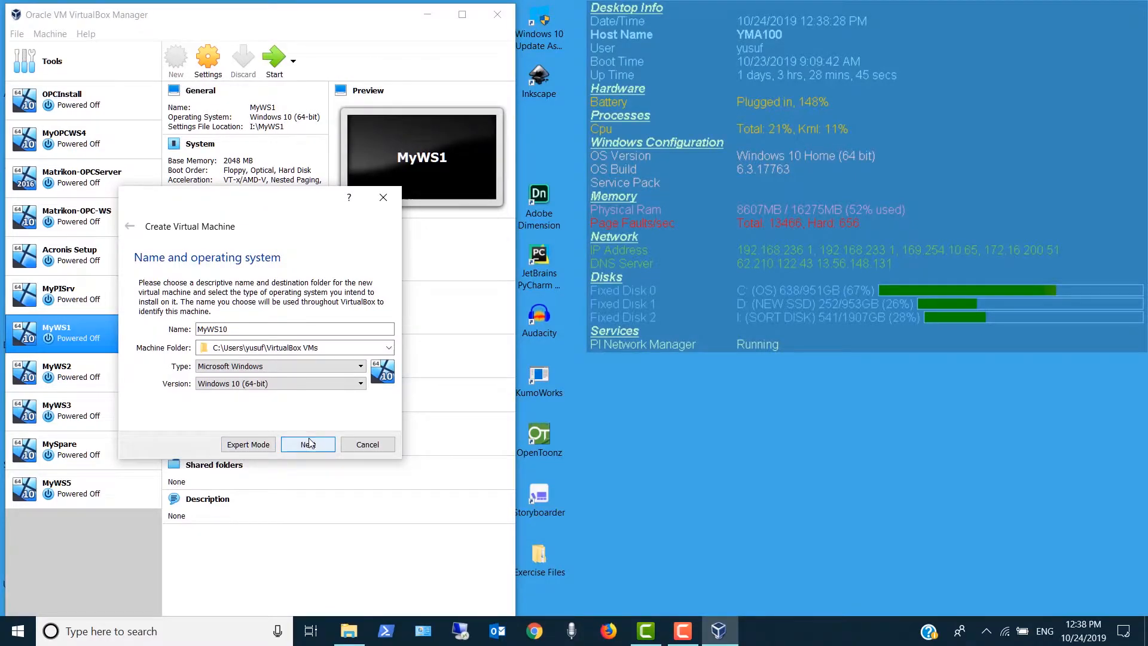
- Set the new virtual machine's folder to the I: drive and accept its name and operating system settings
click(387, 349)
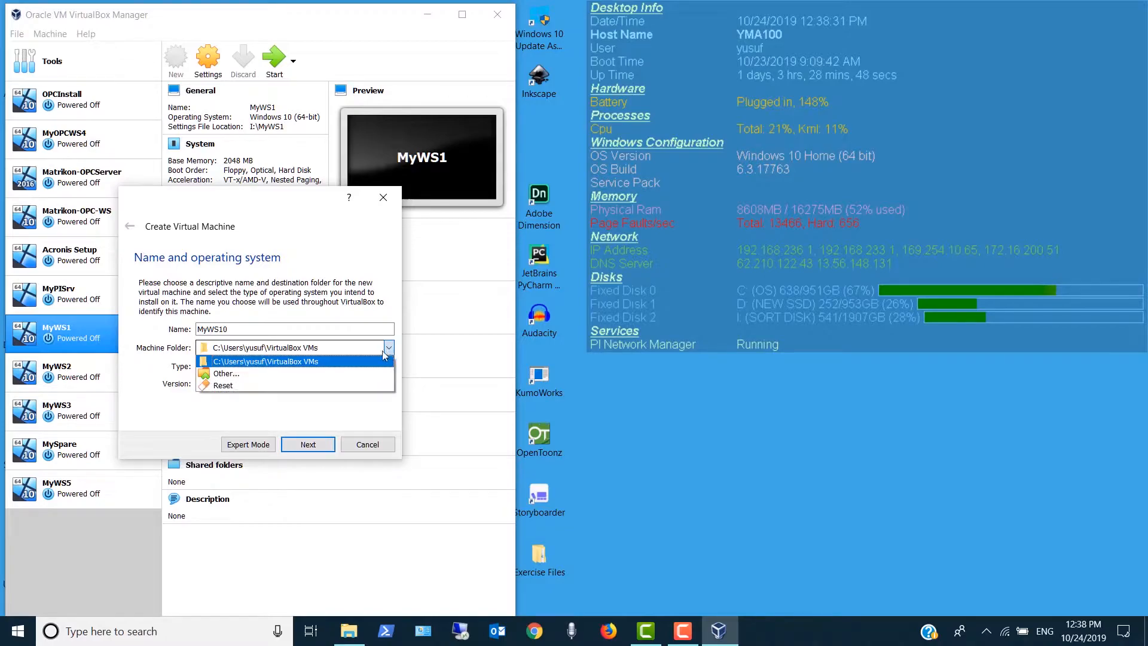
click(341, 373)
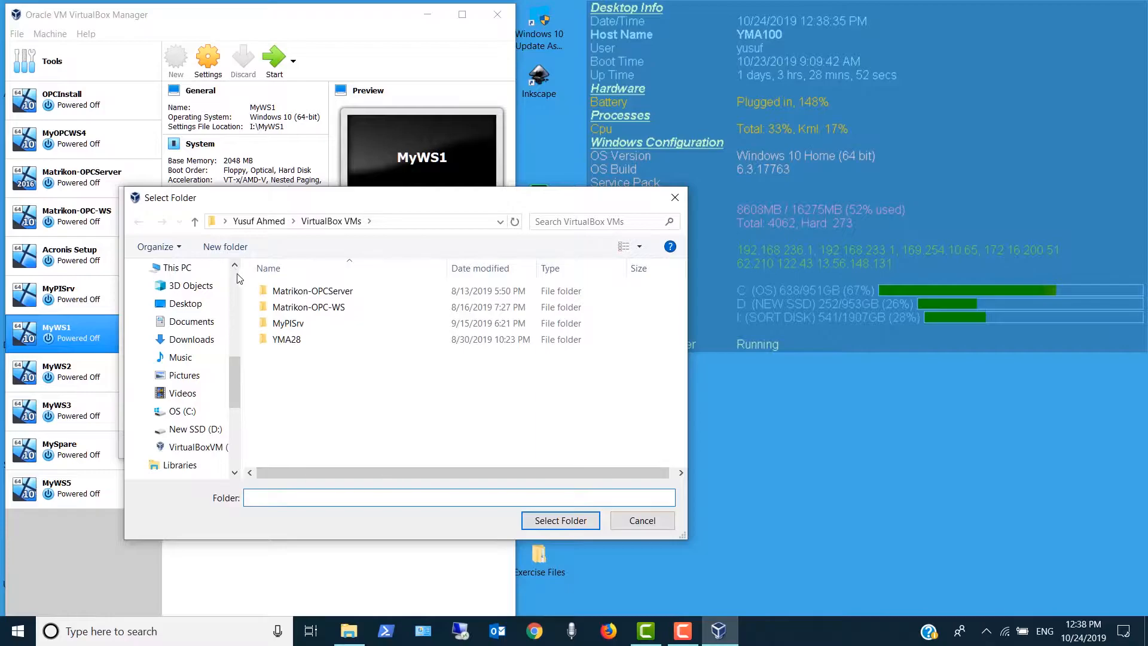
click(182, 267)
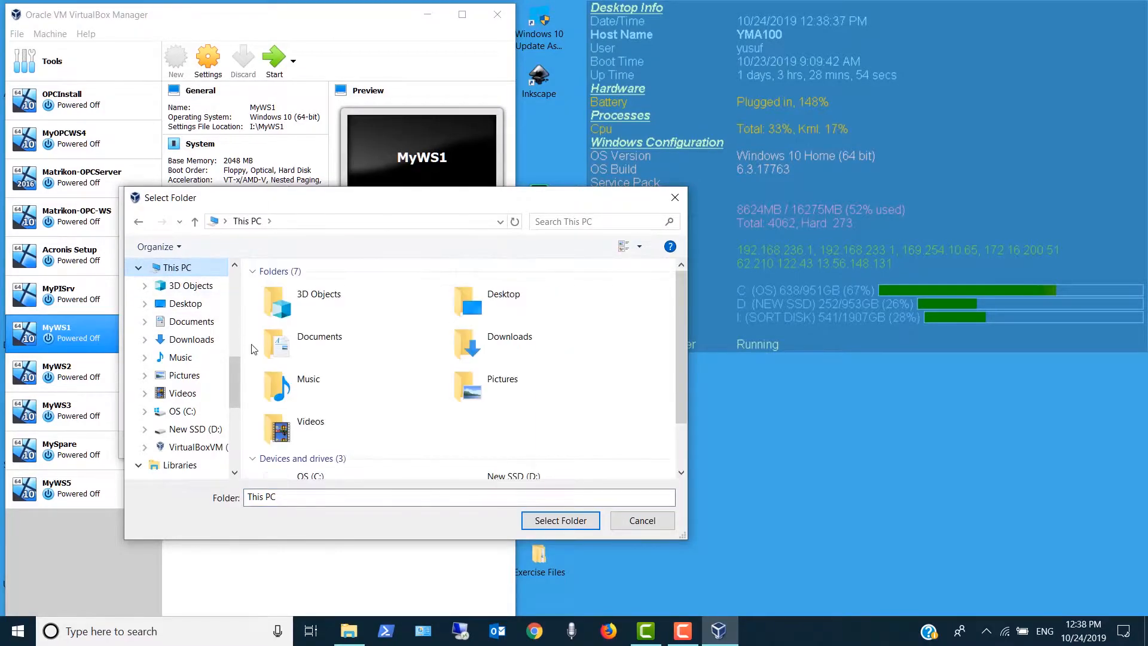
scroll(295, 448, down, 3)
double_click(284, 453)
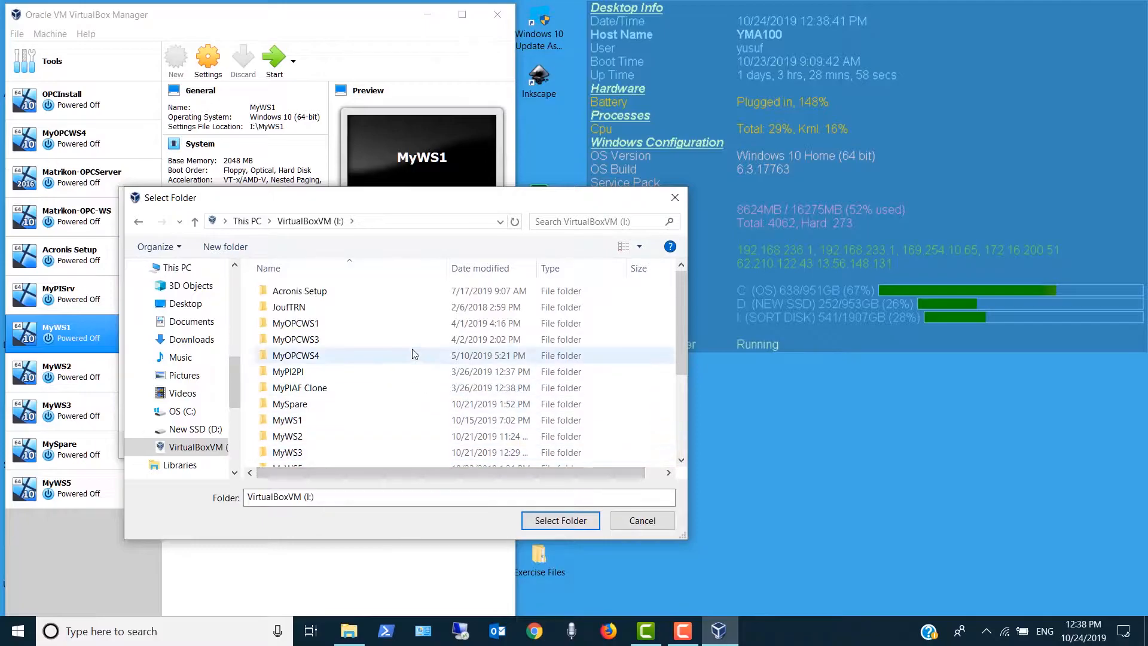
scroll(414, 355, down, 3)
scroll(414, 354, up, 3)
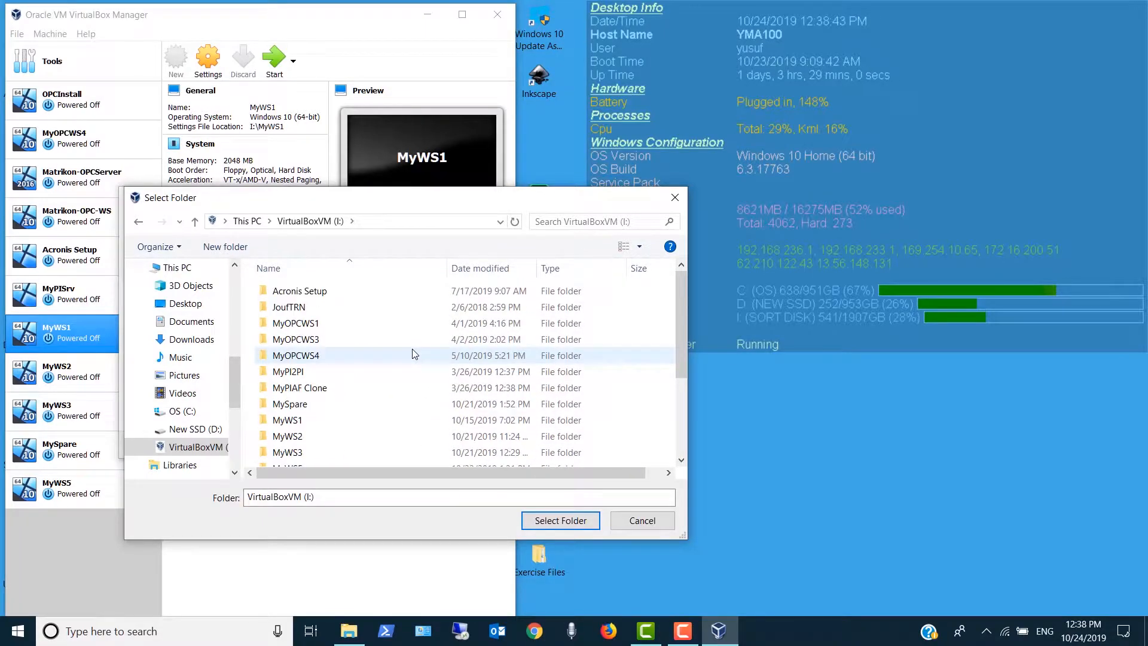
click(355, 498)
drag(355, 498, 245, 501)
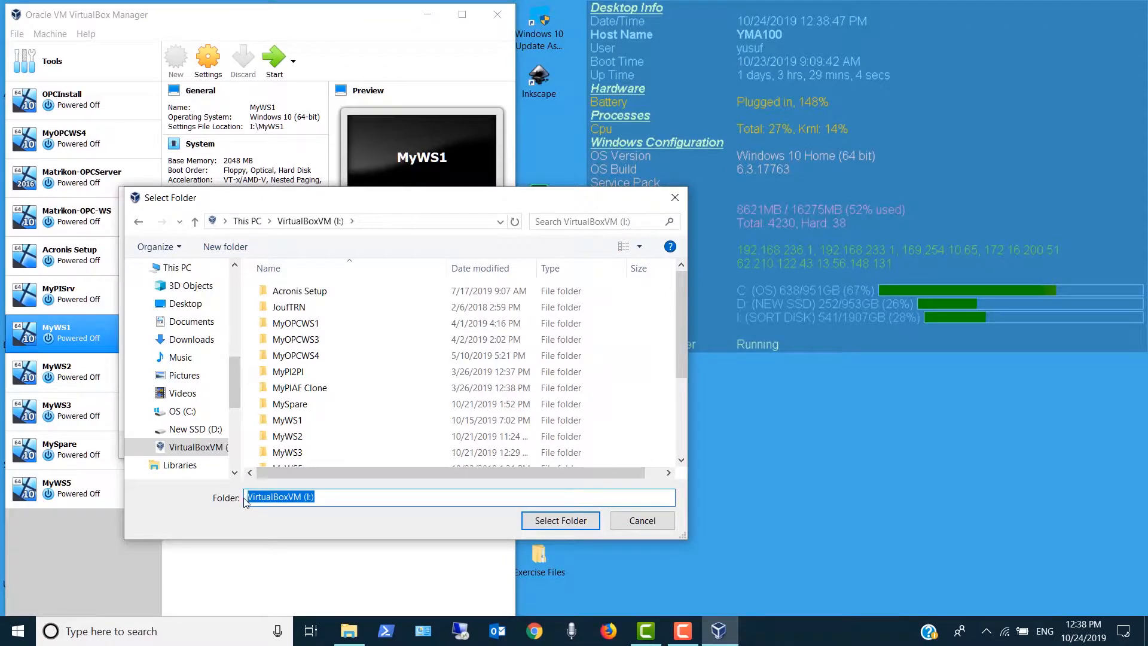
text(I:)
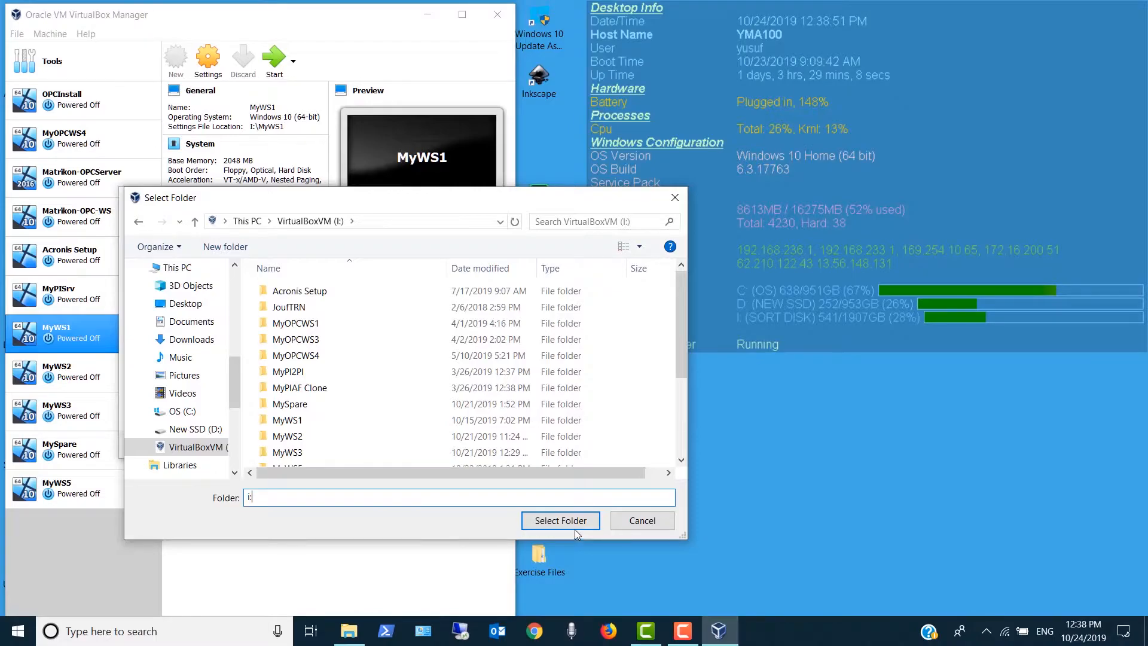
click(560, 521)
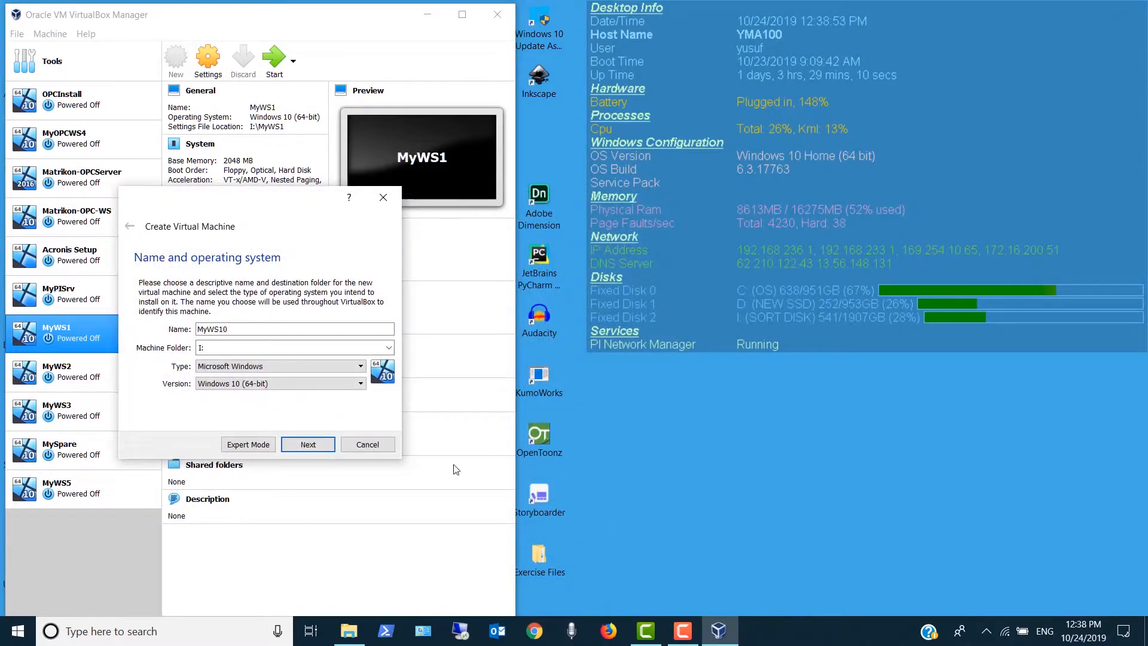
click(315, 446)
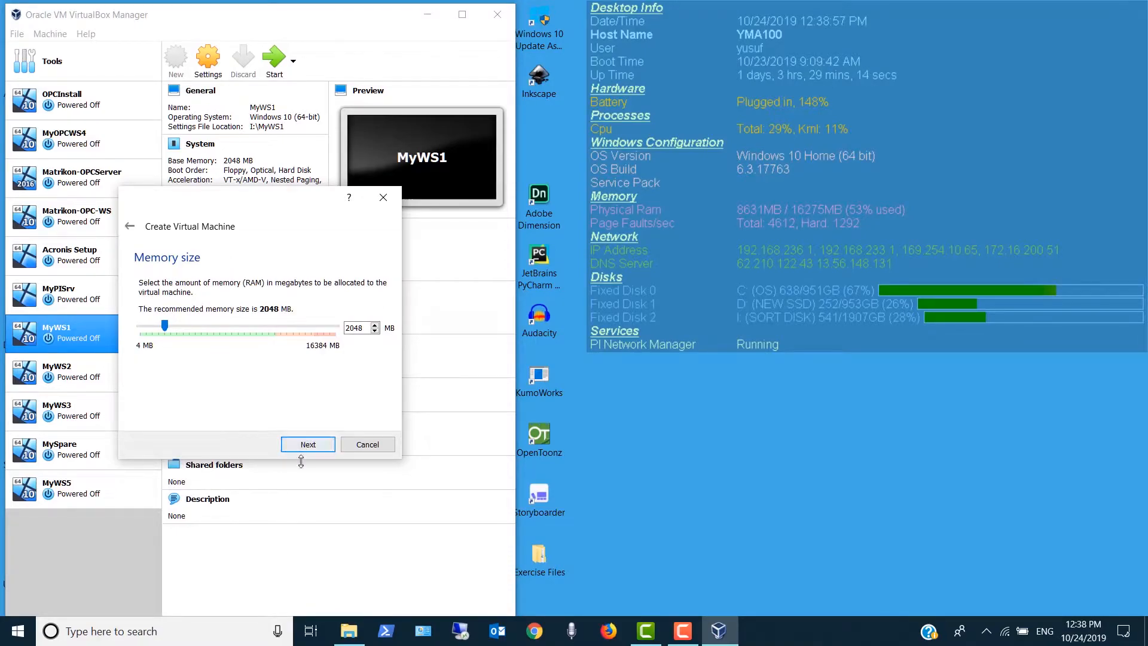
- Accept 2048 MB of memory and choose a new virtual hard disk of type VDI, dynamically allocated
click(307, 444)
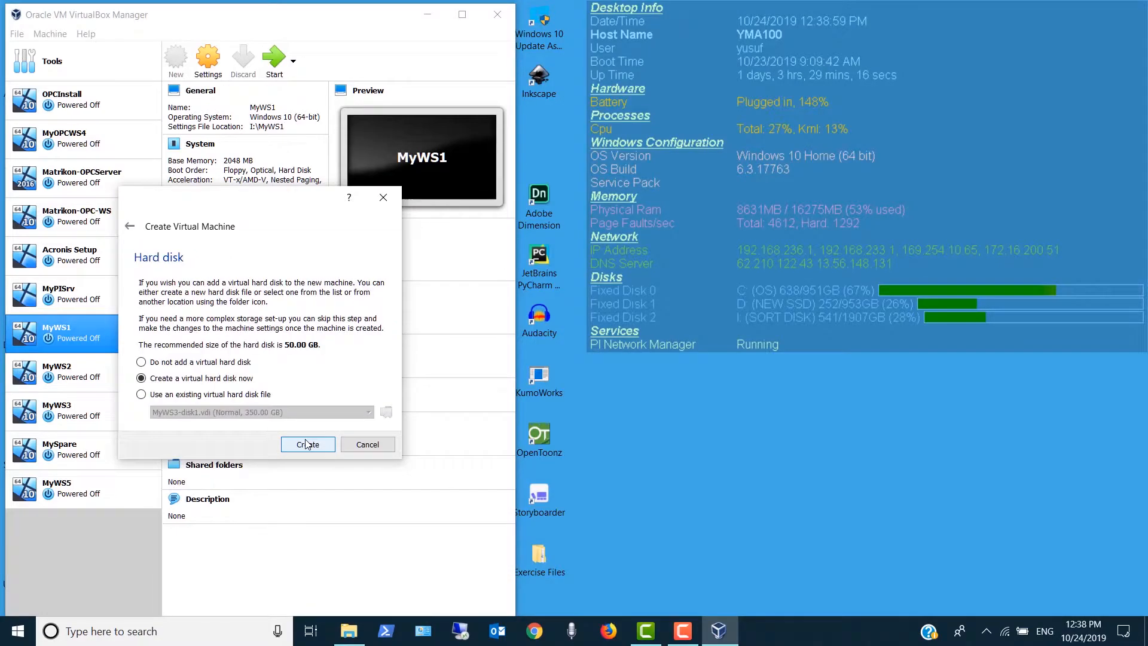
click(307, 445)
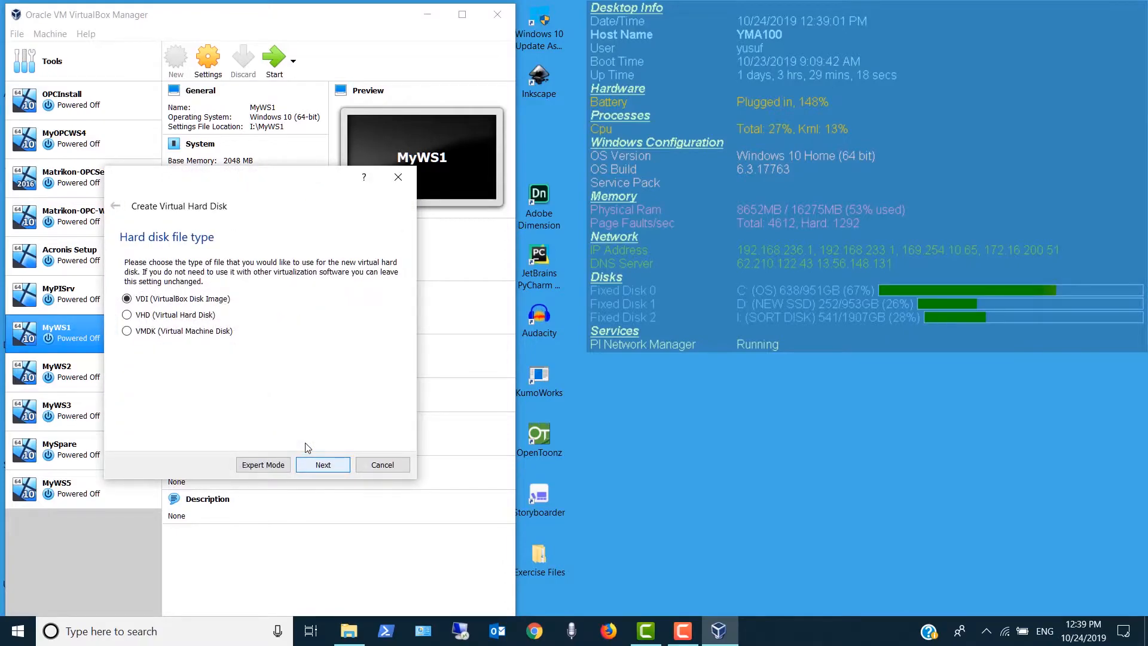
click(323, 465)
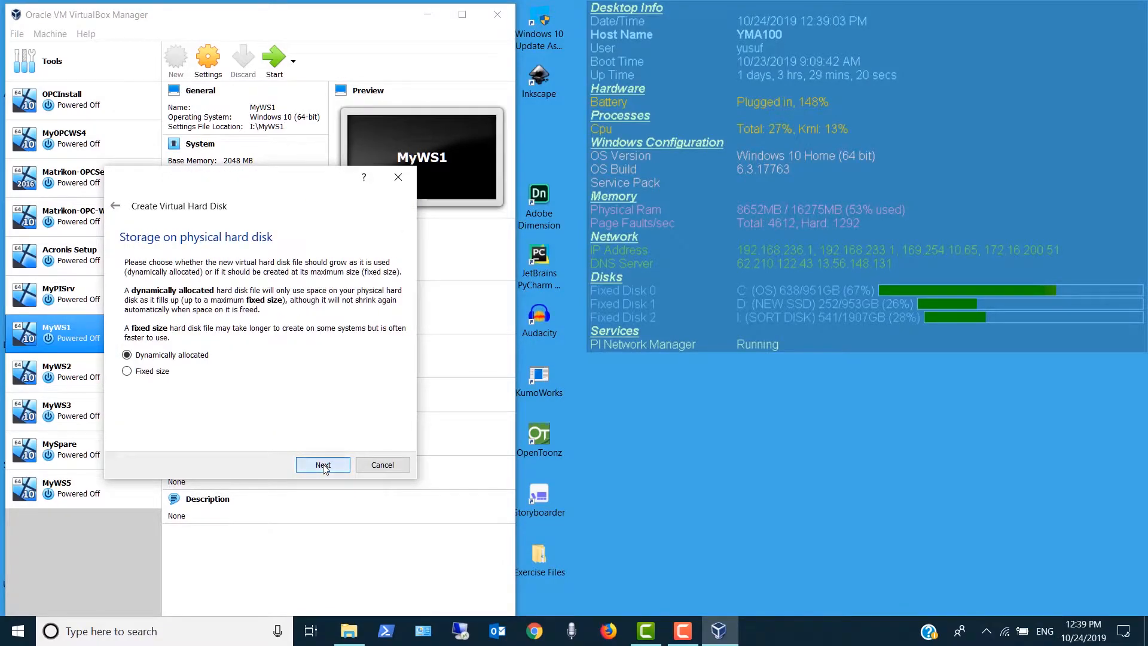
click(323, 466)
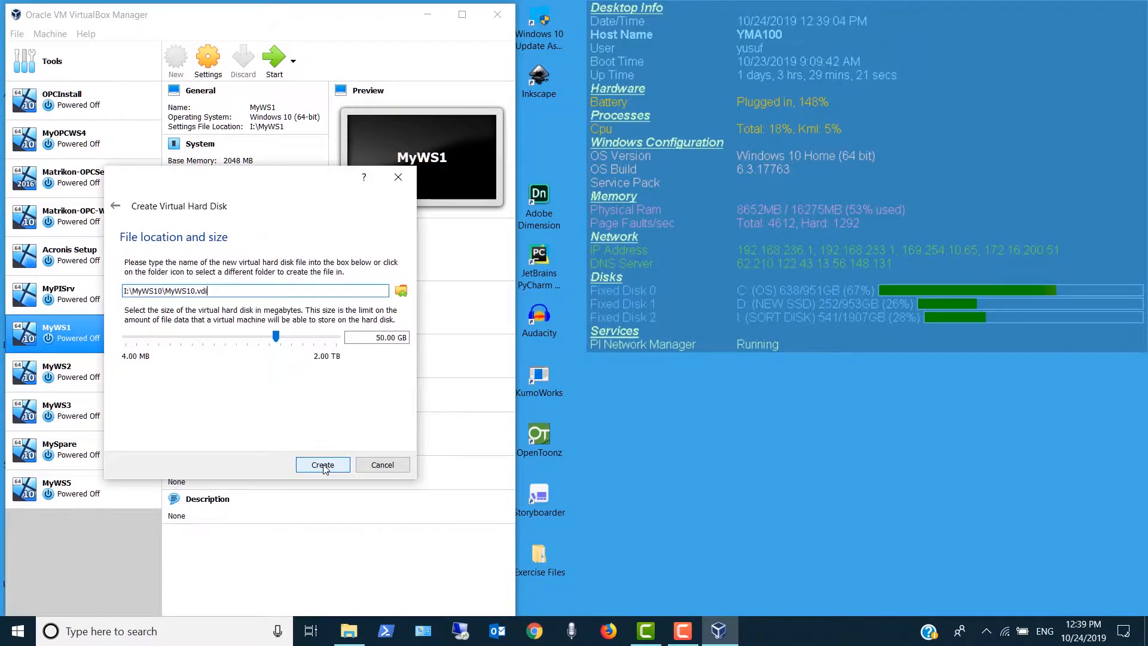
- Set the virtual hard disk size to 350 GB and create the disk
click(366, 339)
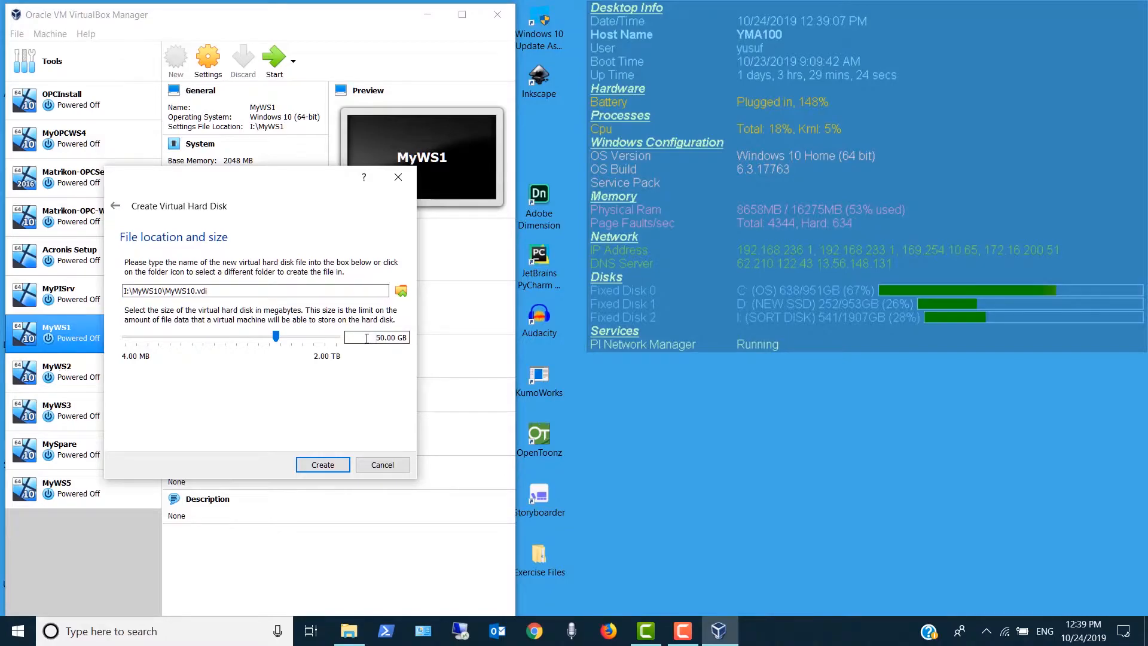
text(3)
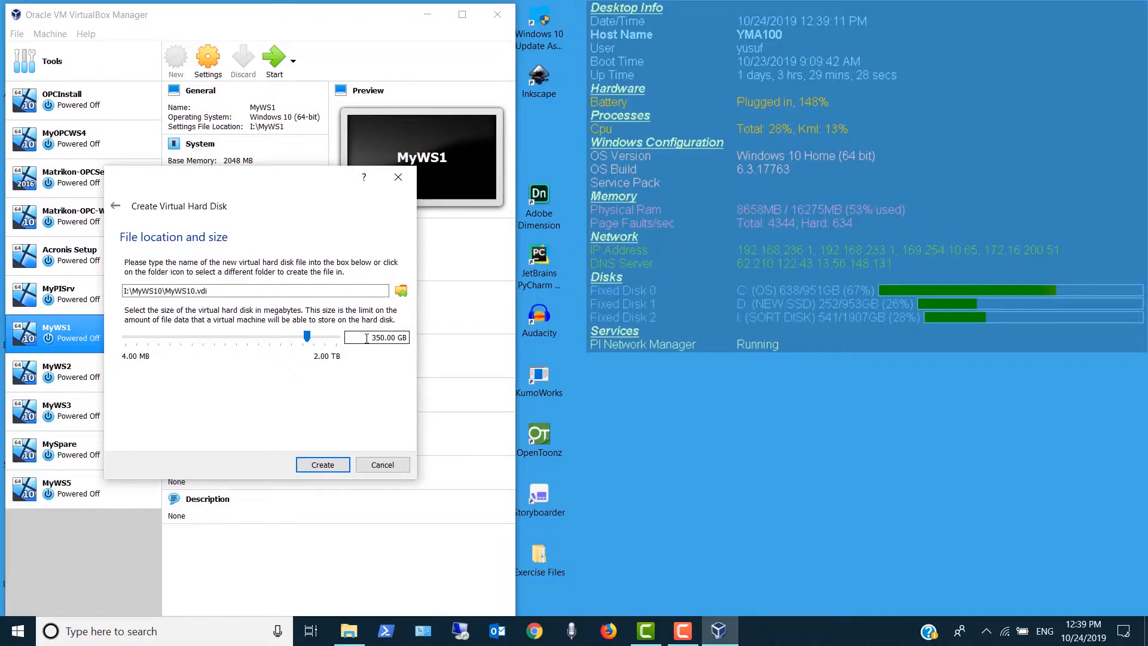
click(324, 465)
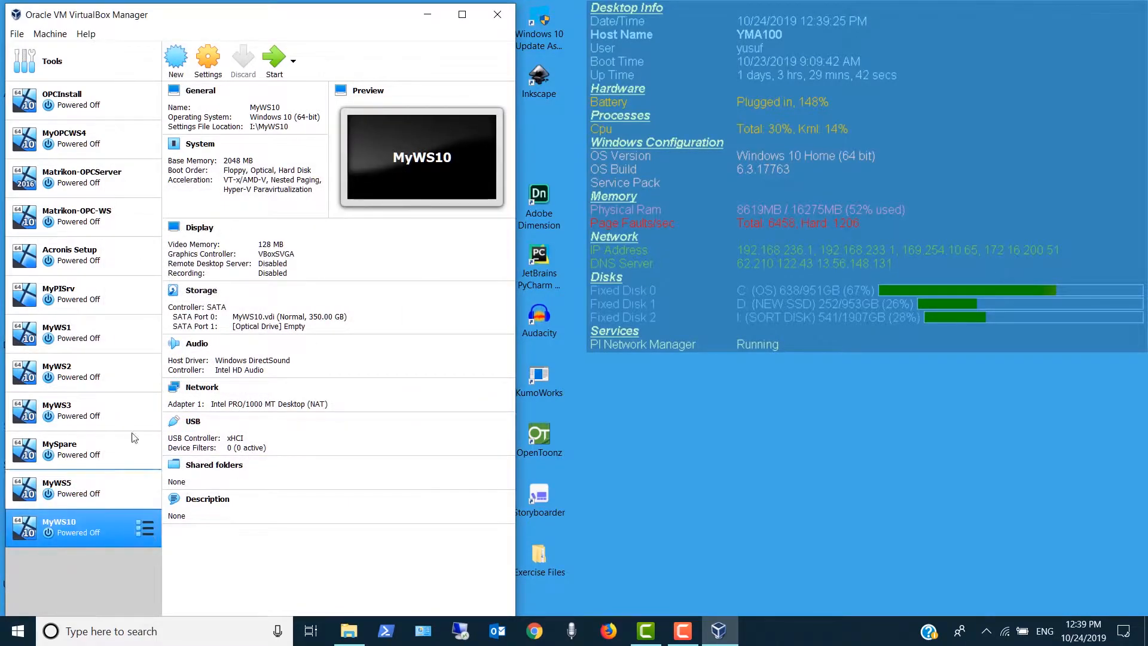
- Attach network Adapter 1 of MyWS10 to Bridged Adapter and save the machine's settings
click(203, 76)
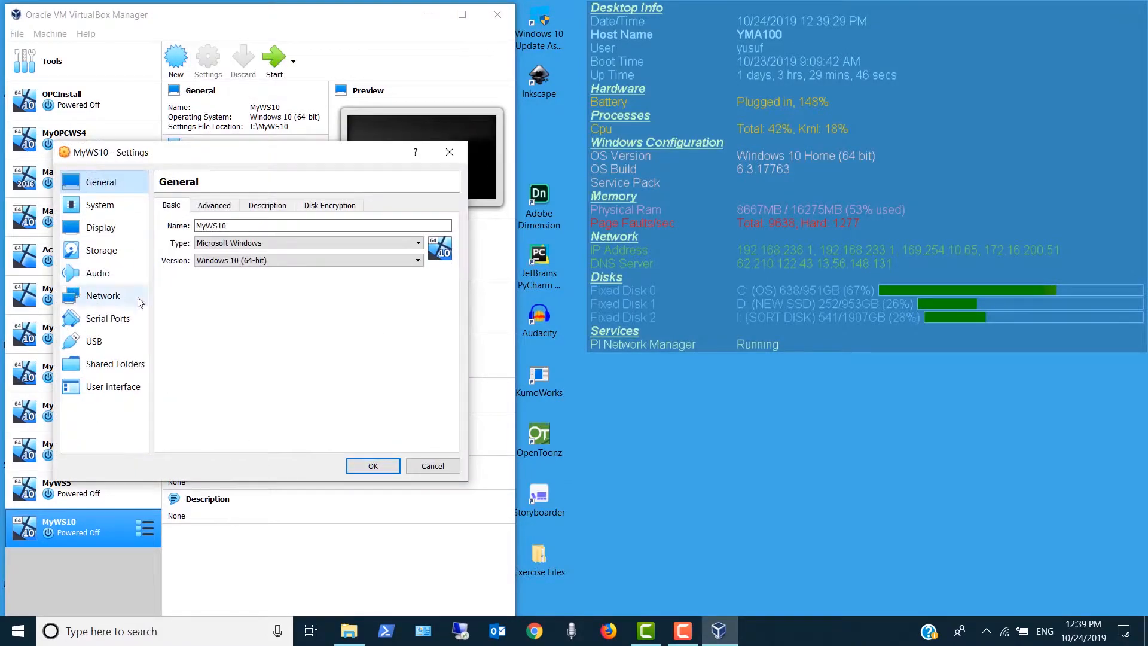
click(137, 297)
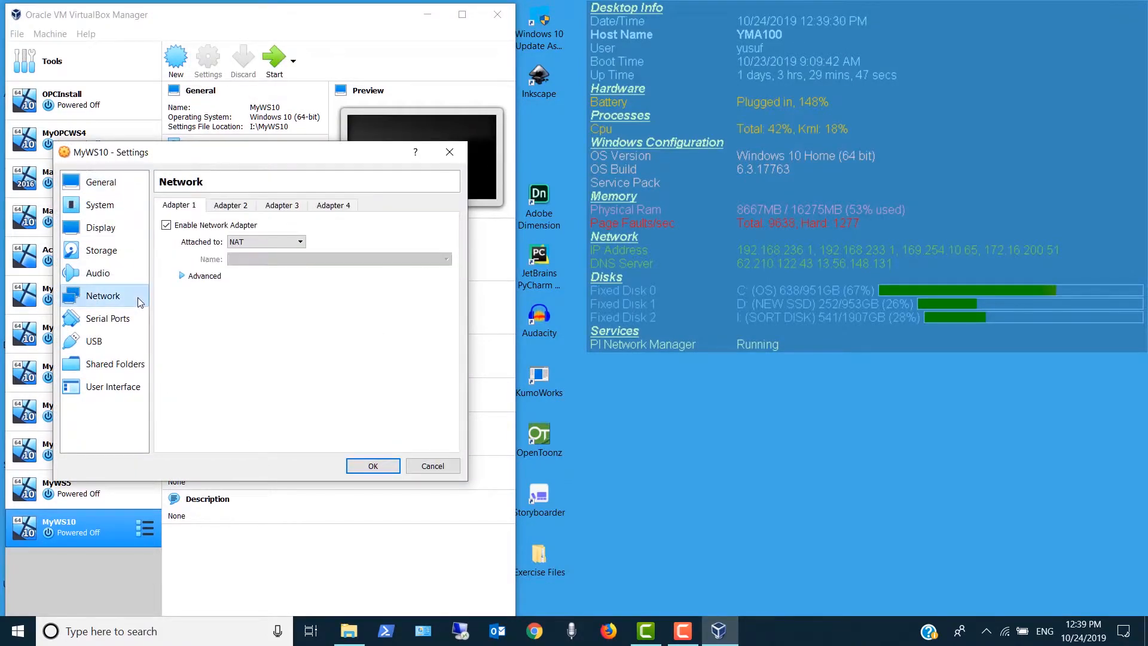
click(288, 244)
click(276, 282)
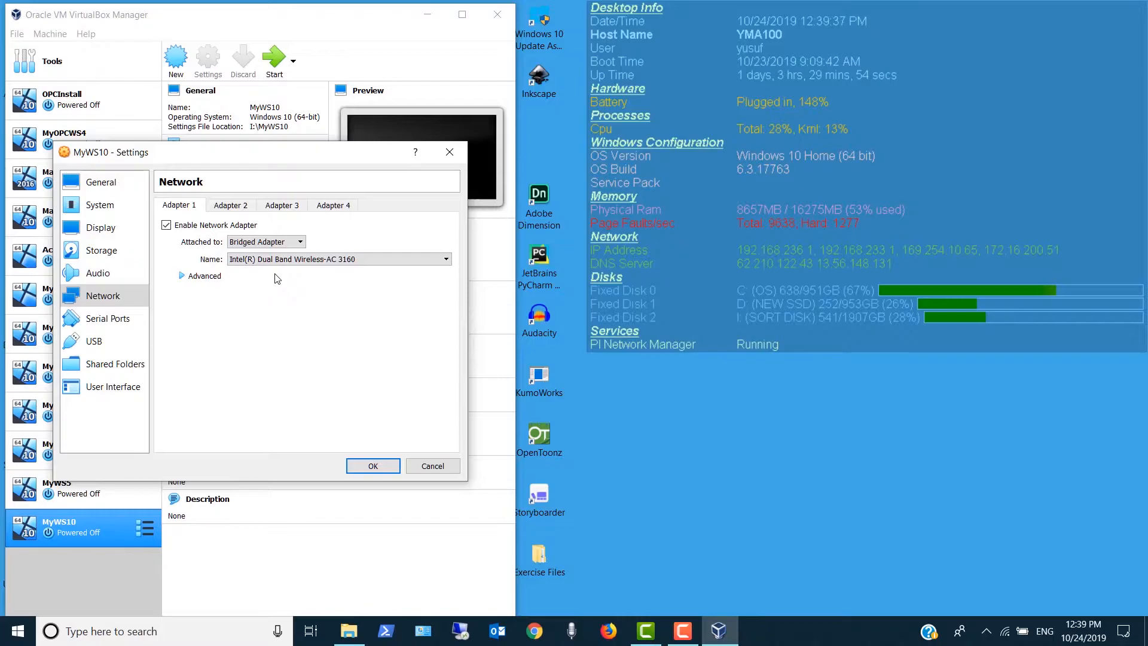
click(384, 467)
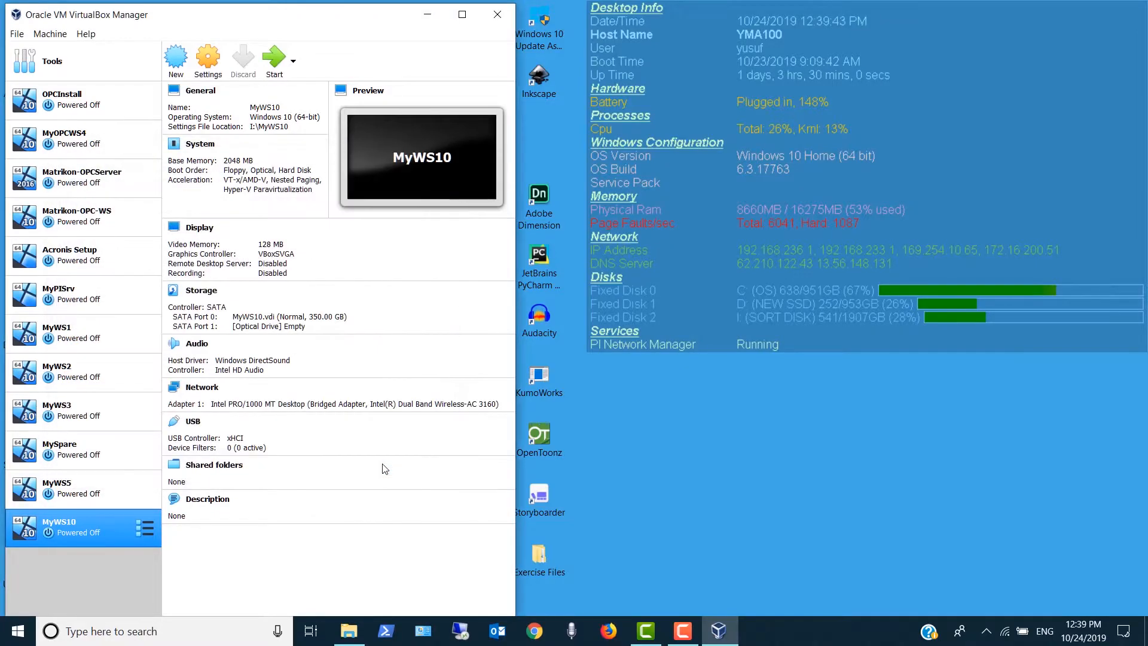
- Start MyWS10 using Windows 10 Enterprise.iso from the Downloads folder as the start-up disk
click(269, 62)
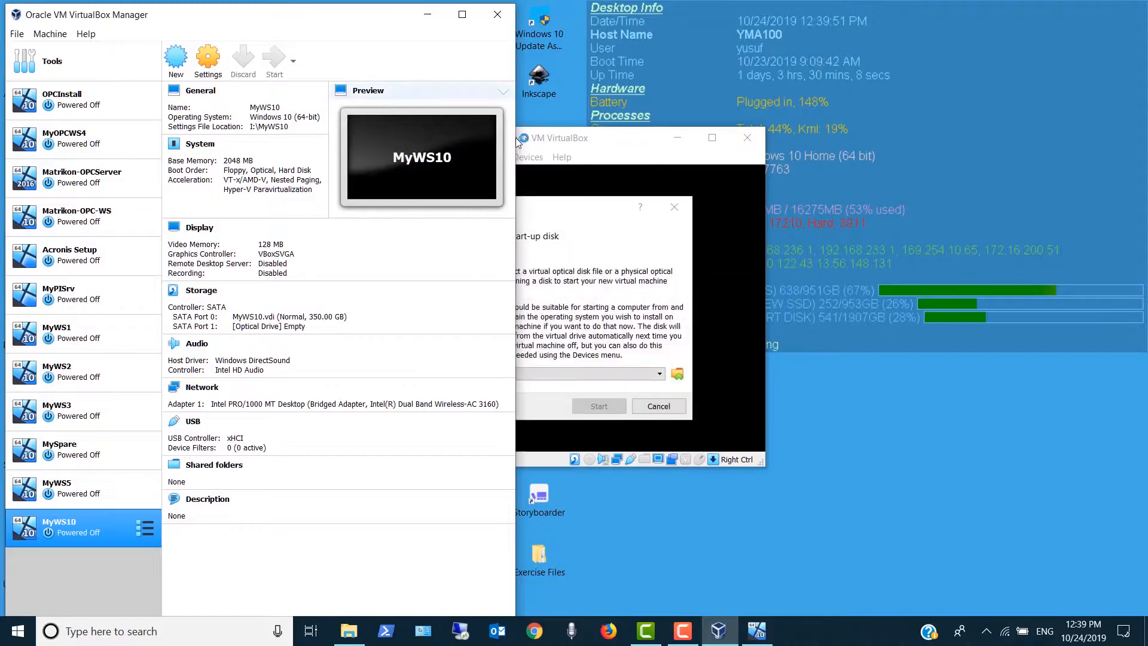
click(591, 139)
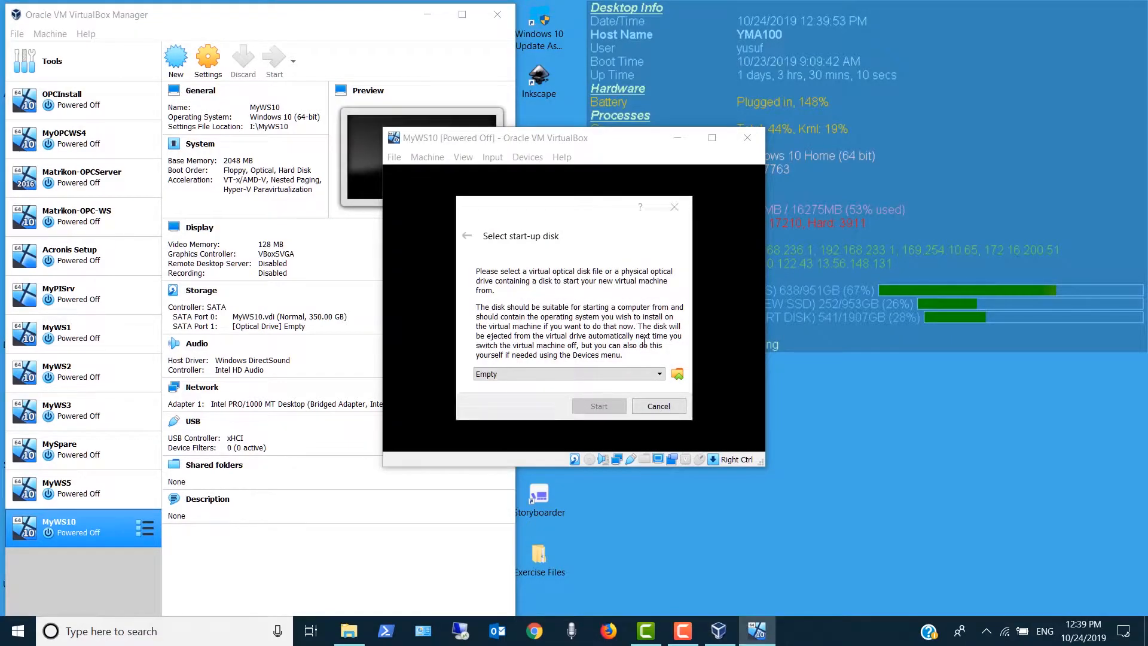
click(676, 375)
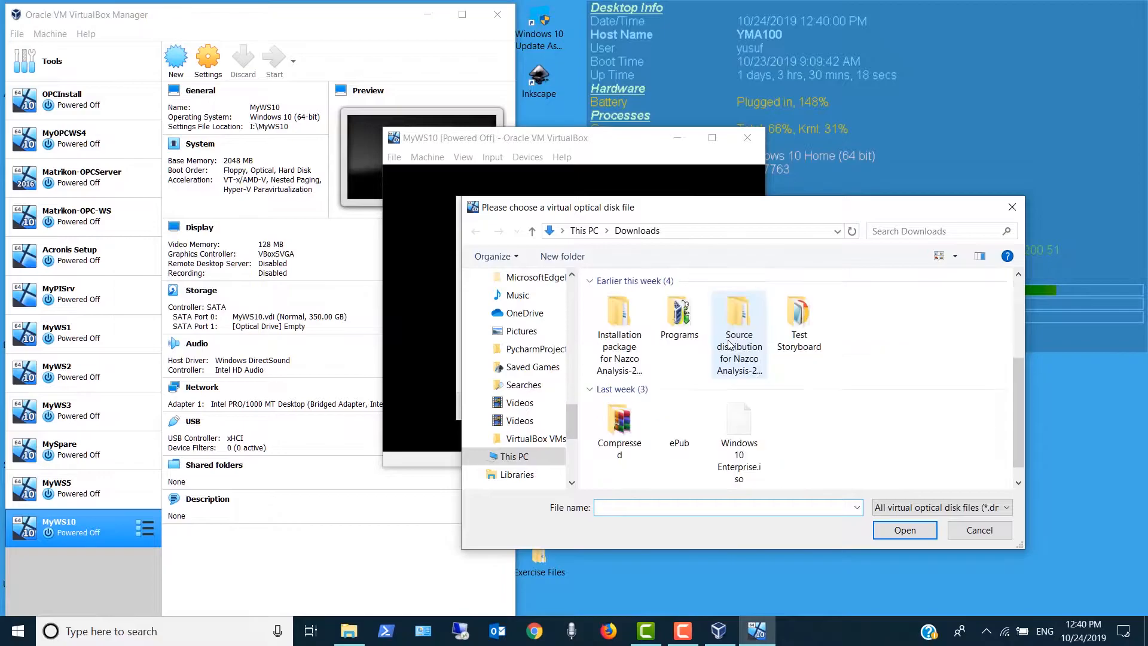
scroll(730, 344, down, 3)
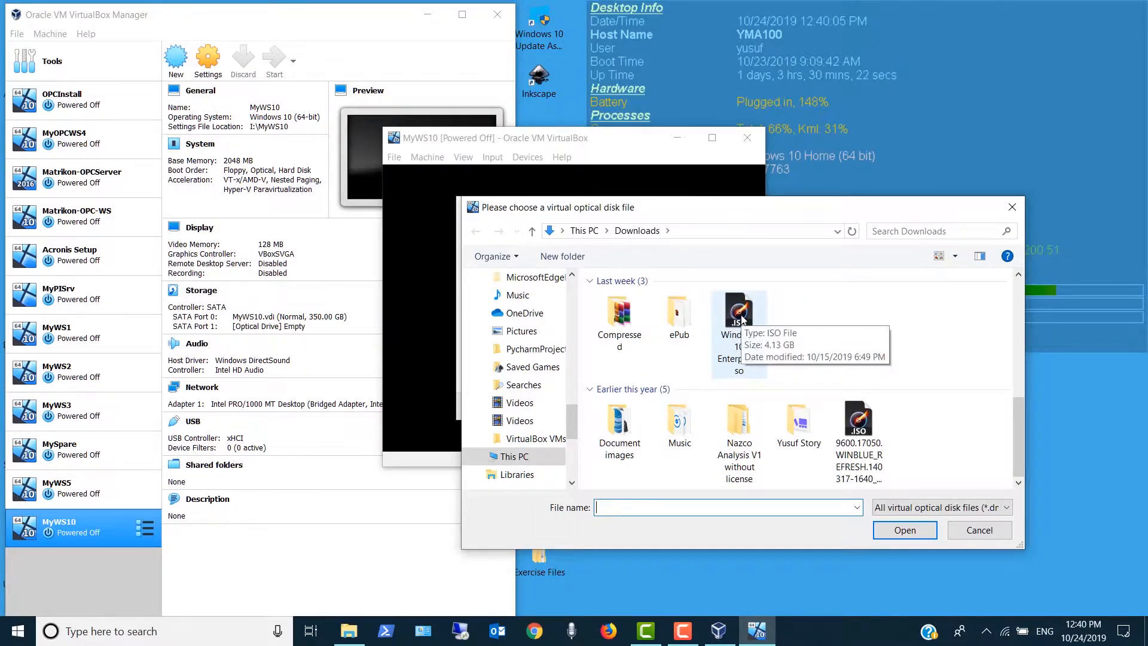
click(743, 319)
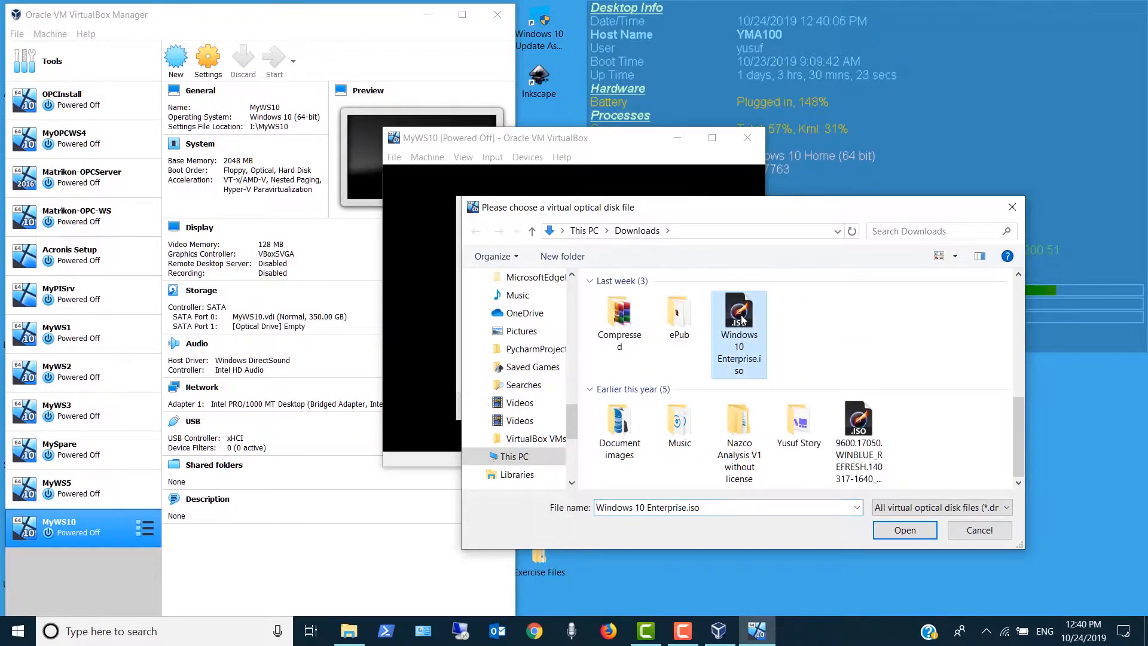
click(881, 530)
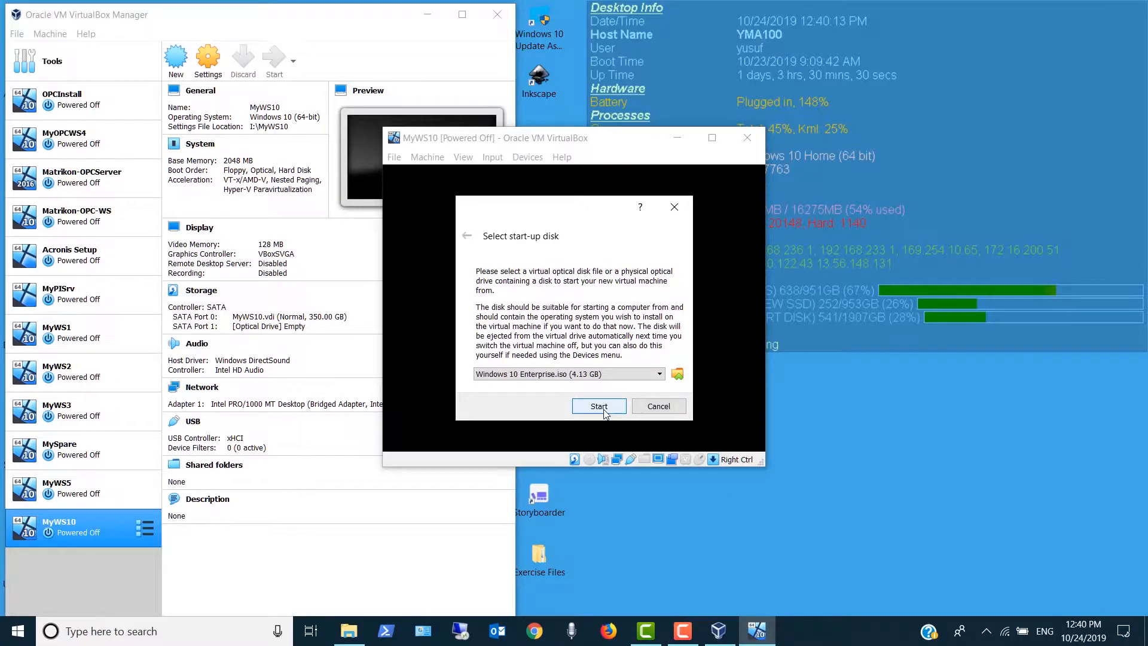
click(599, 406)
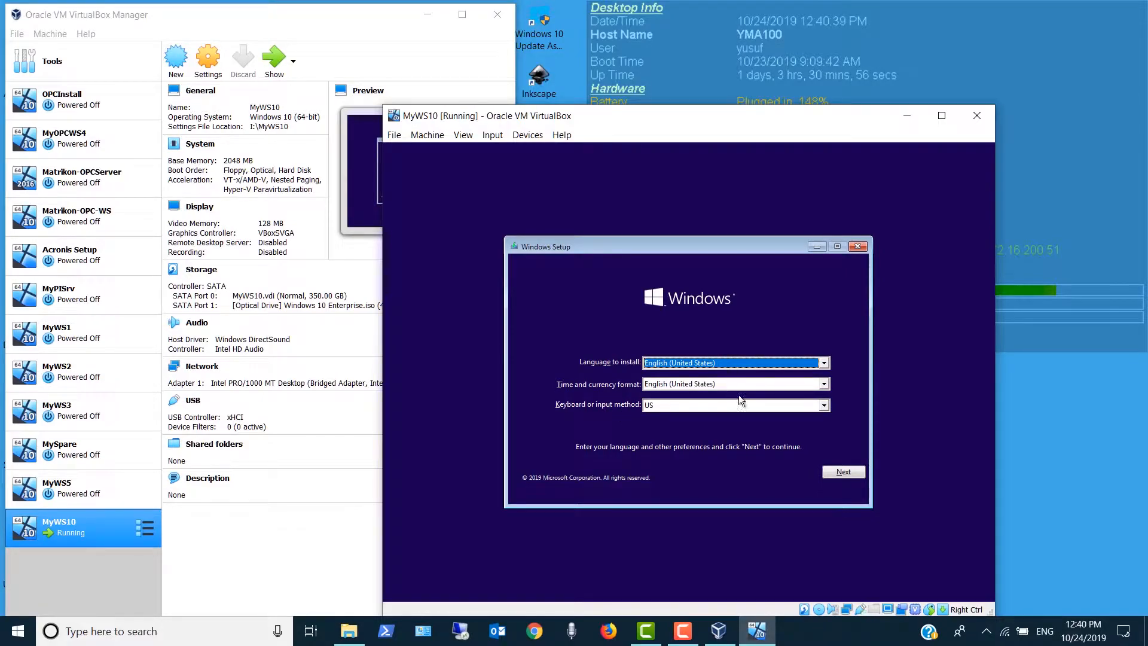
- Accept English (United States) and the US keyboard in Windows Setup, and start the Windows installation
click(836, 473)
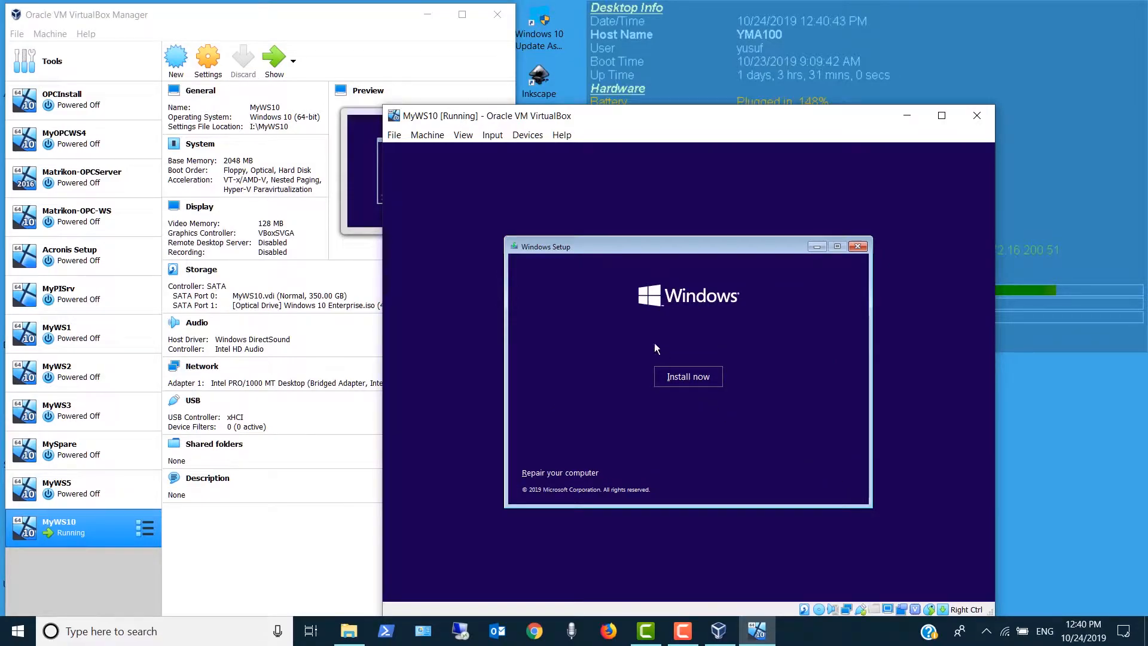
click(676, 376)
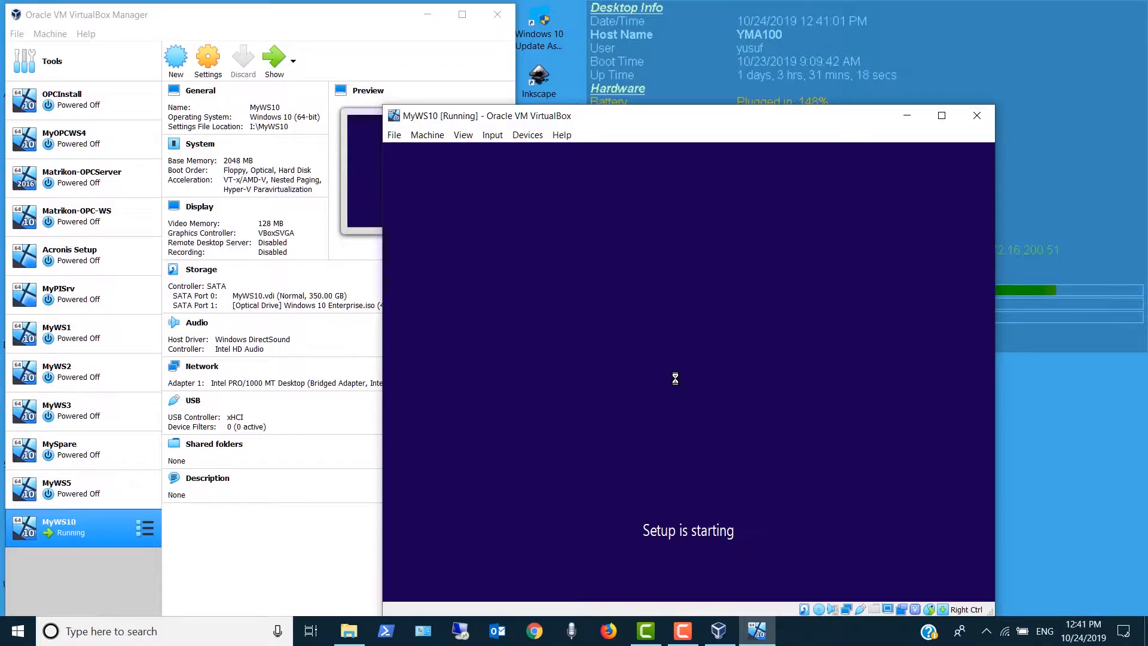
- Accept the Windows license terms and start a Custom (Windows only) installation on the unallocated space of Drive 0
click(428, 15)
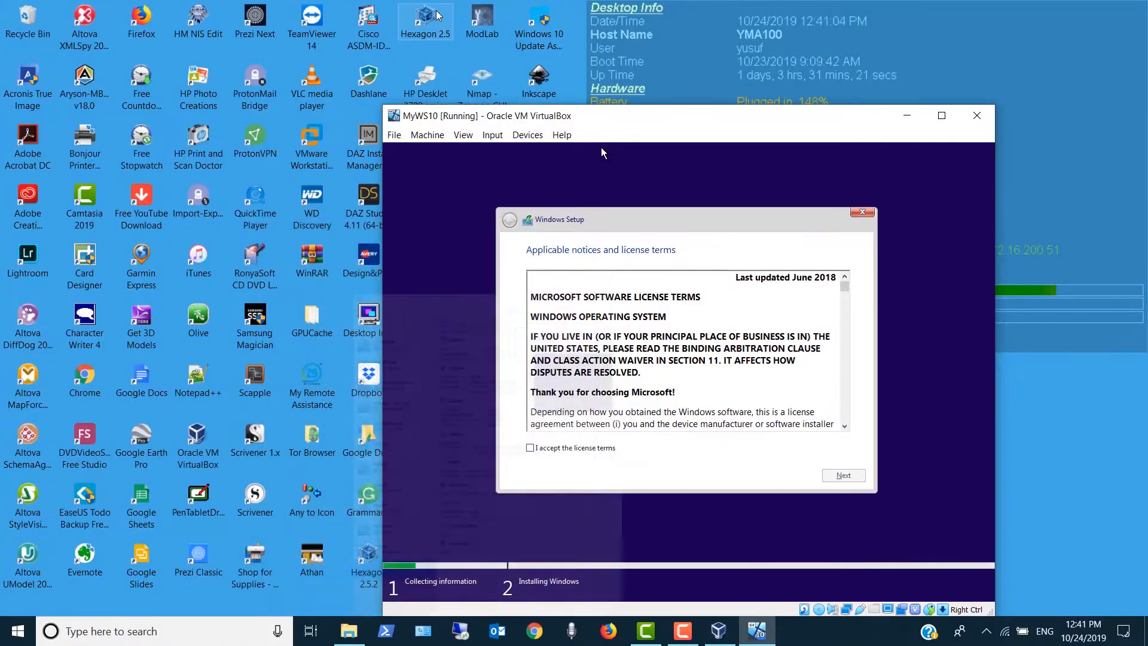
click(530, 448)
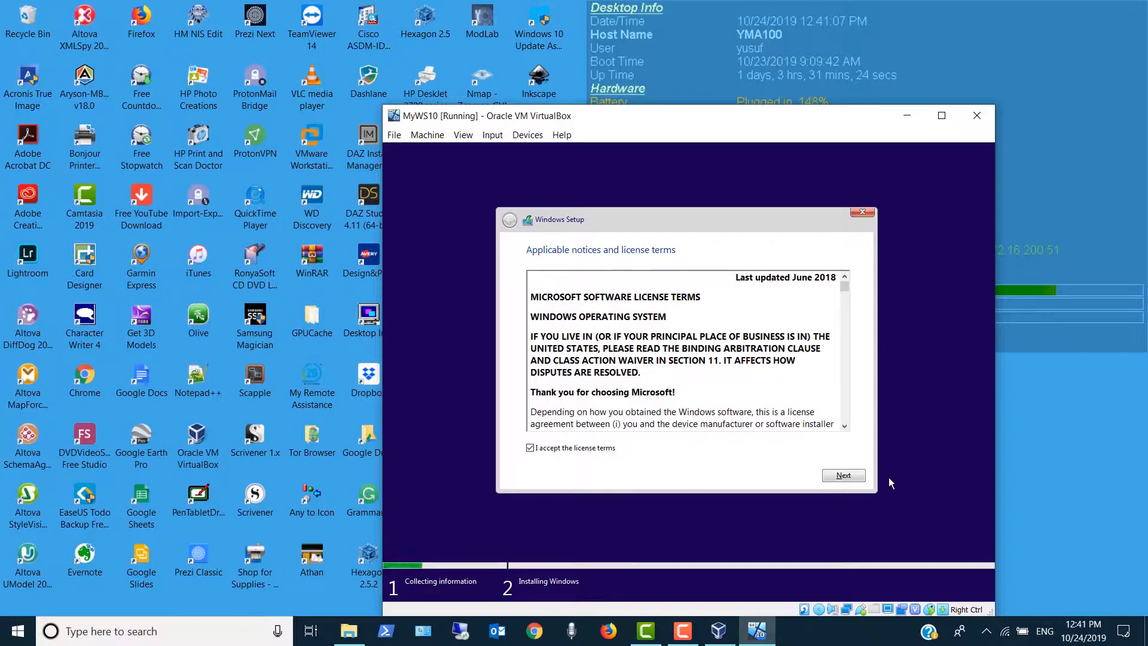
click(855, 479)
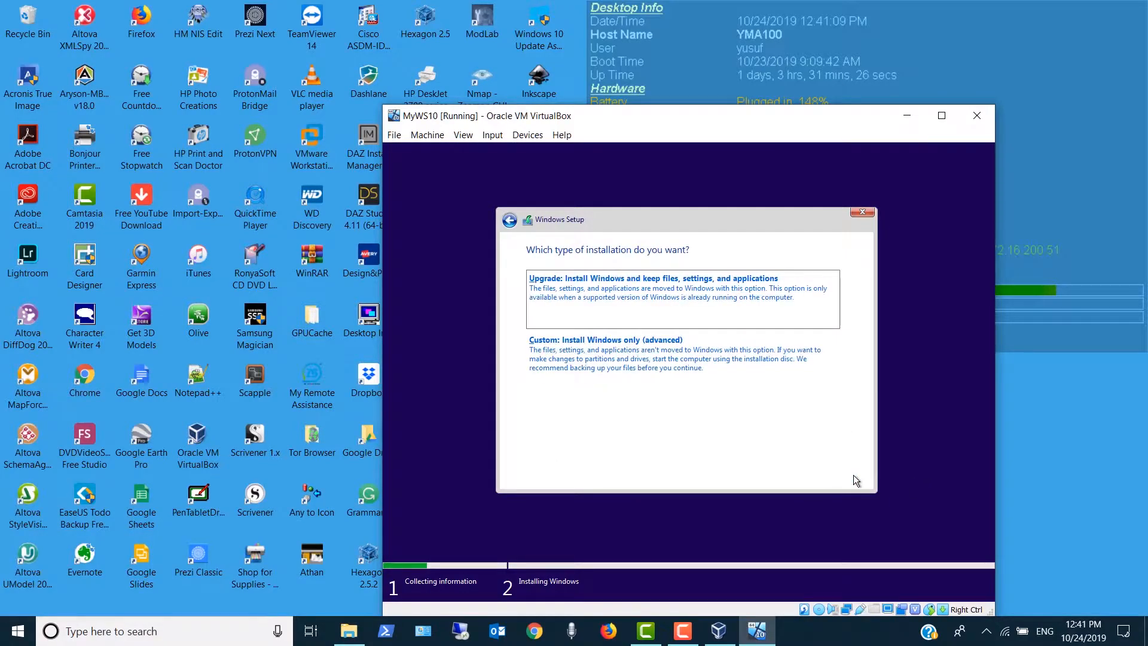
click(705, 358)
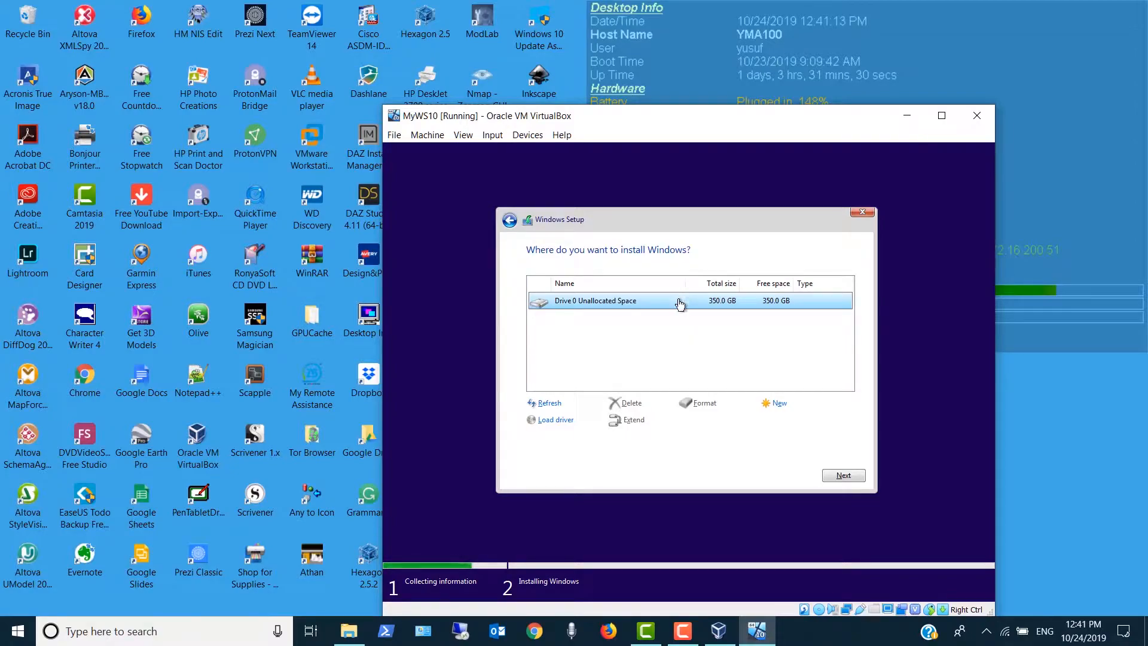
click(842, 476)
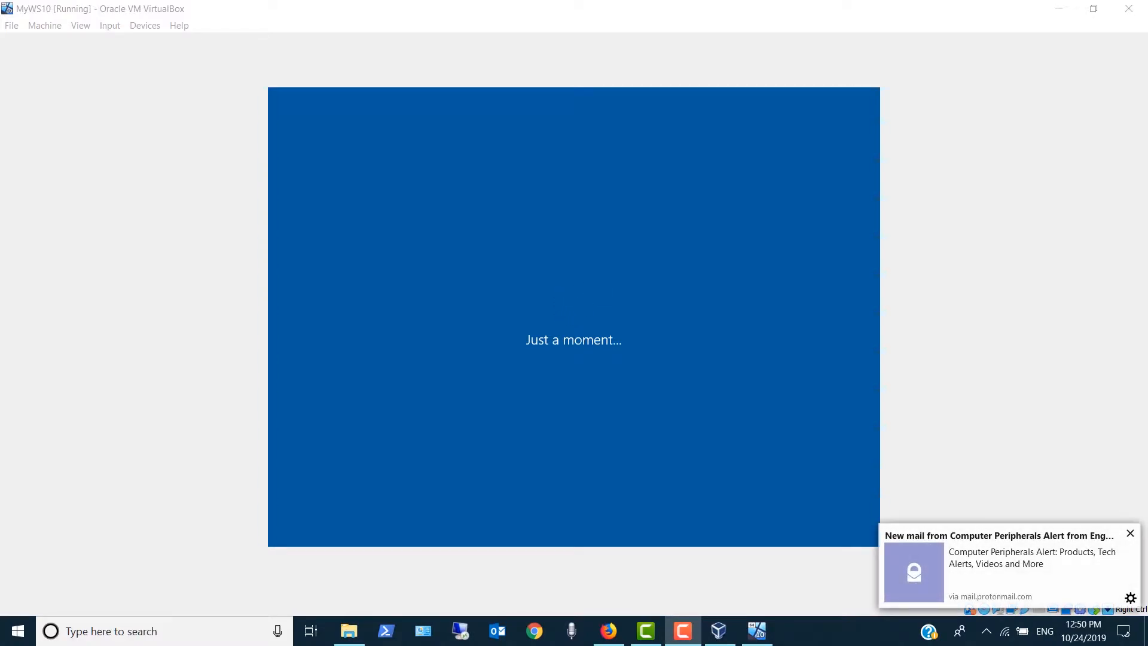
- Set the Windows region to Saudi Arabia and use US as the only keyboard layout, skipping a second layout
click(1130, 533)
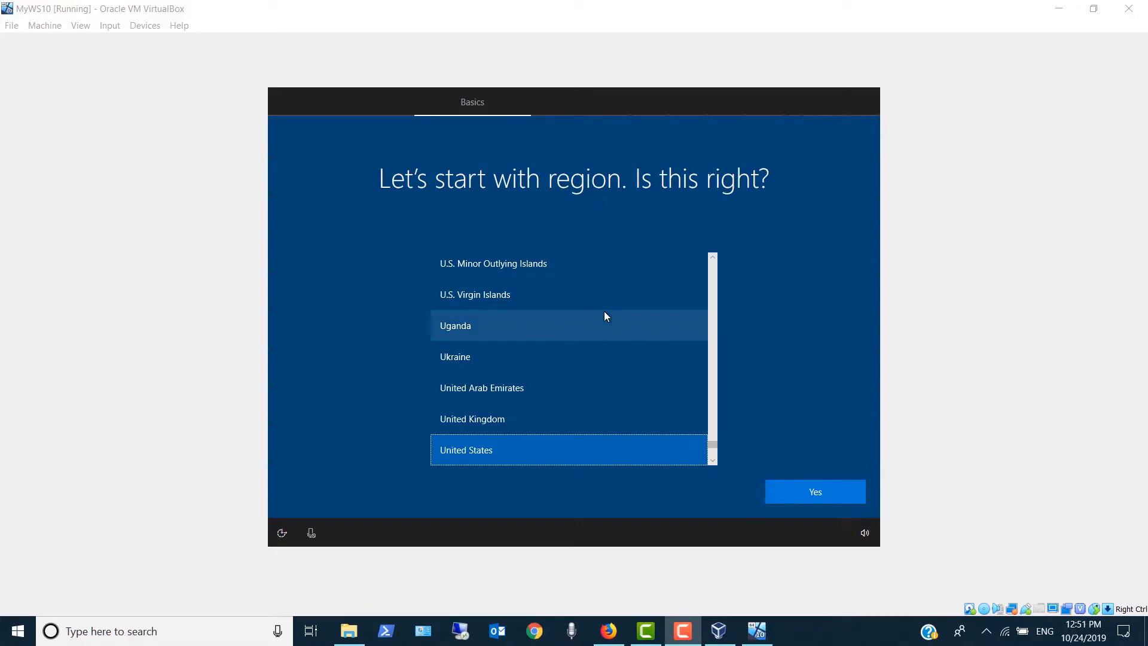
scroll(604, 312, down, 2)
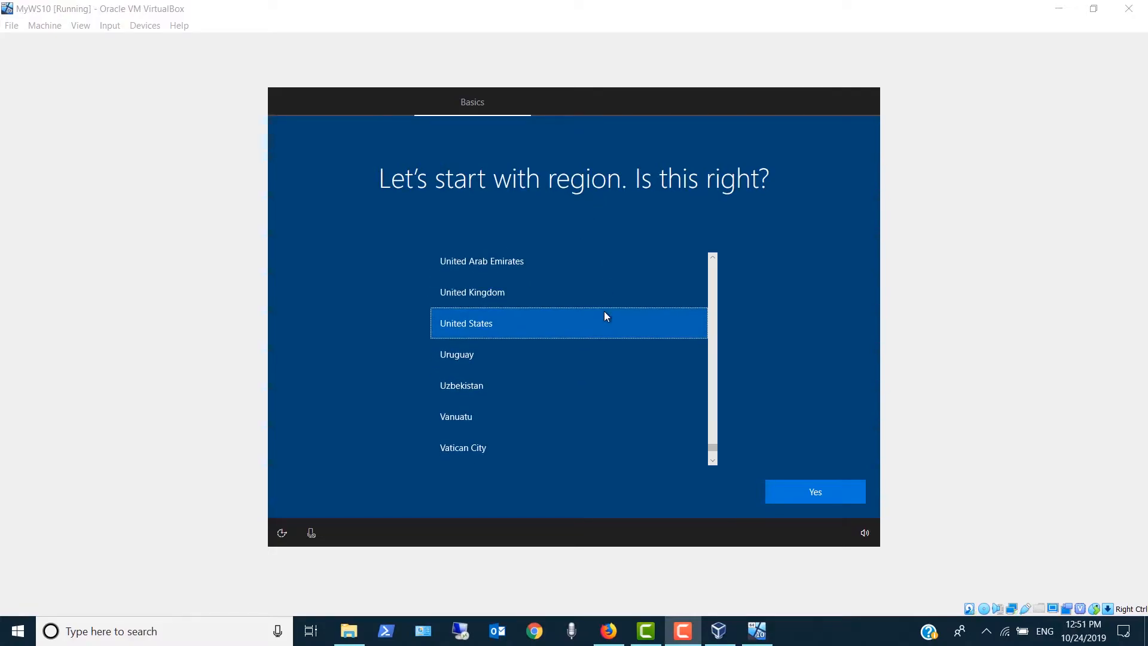
scroll(605, 313, up, 5)
scroll(604, 312, up, 7)
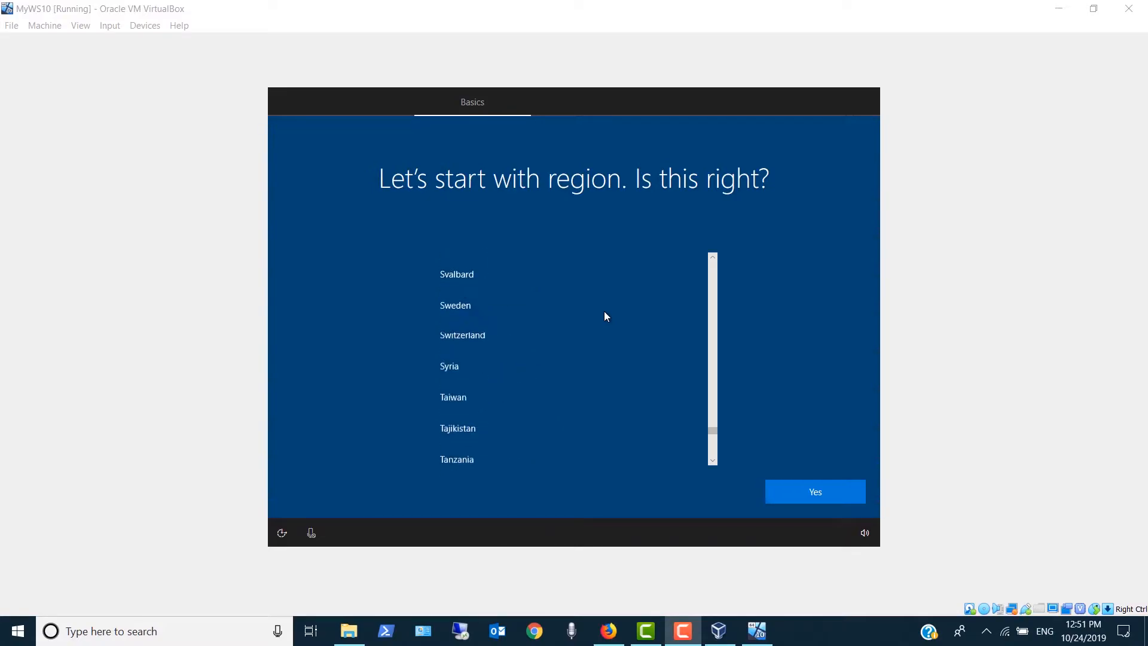
scroll(604, 316, up, 3)
scroll(604, 316, up, 2)
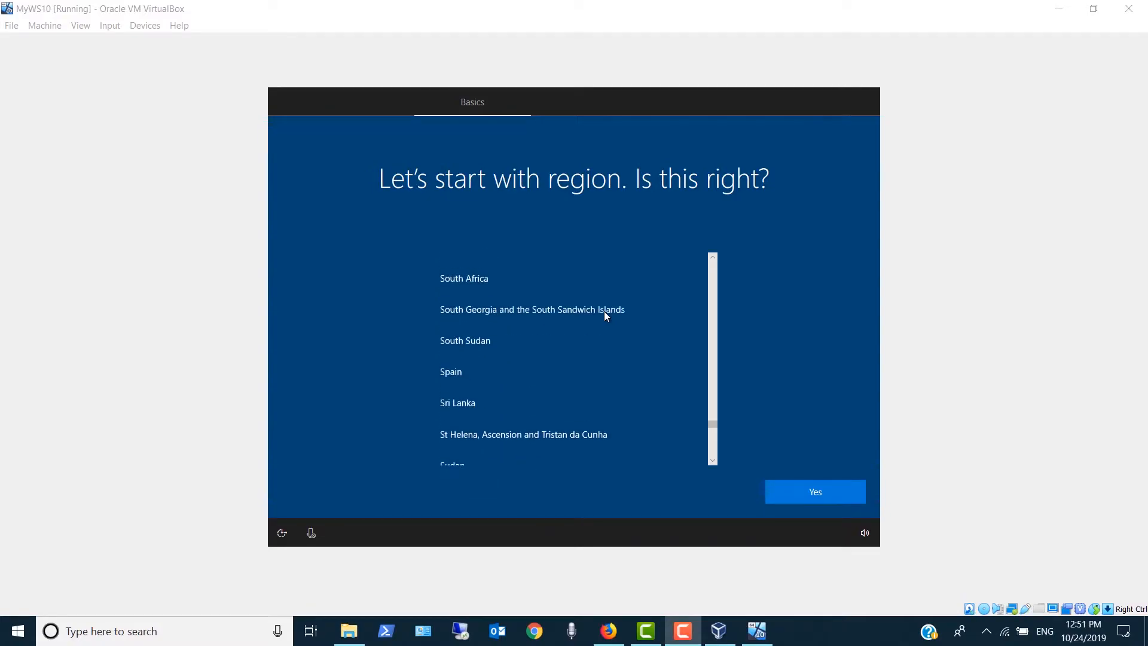
scroll(605, 316, up, 3)
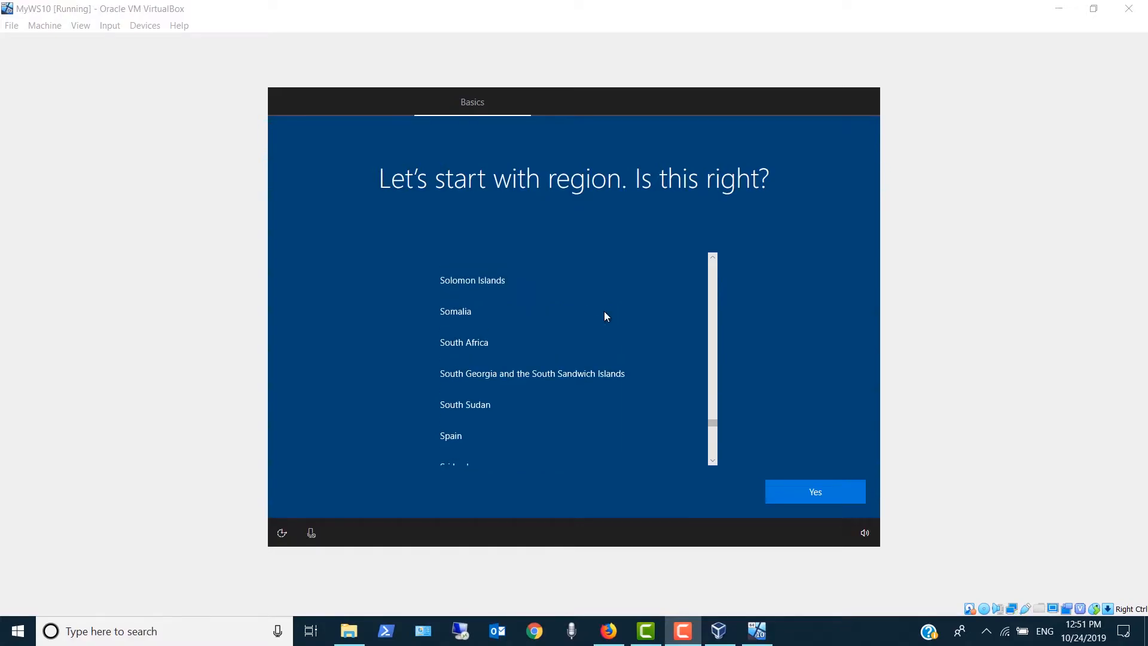
scroll(606, 316, up, 1)
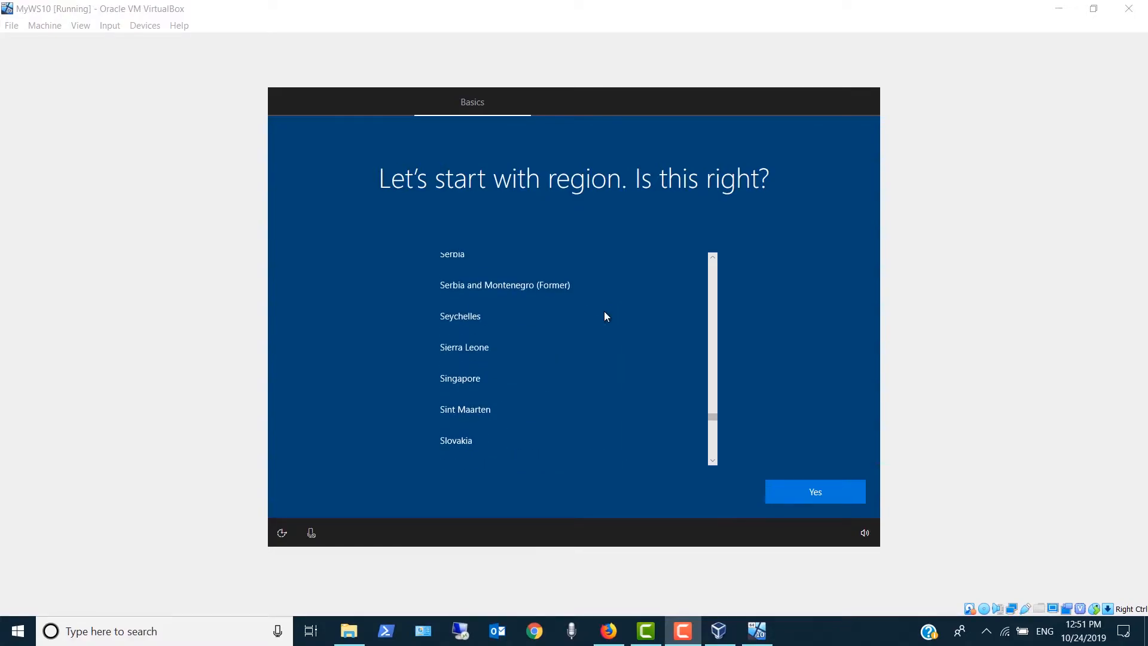
scroll(605, 315, up, 1)
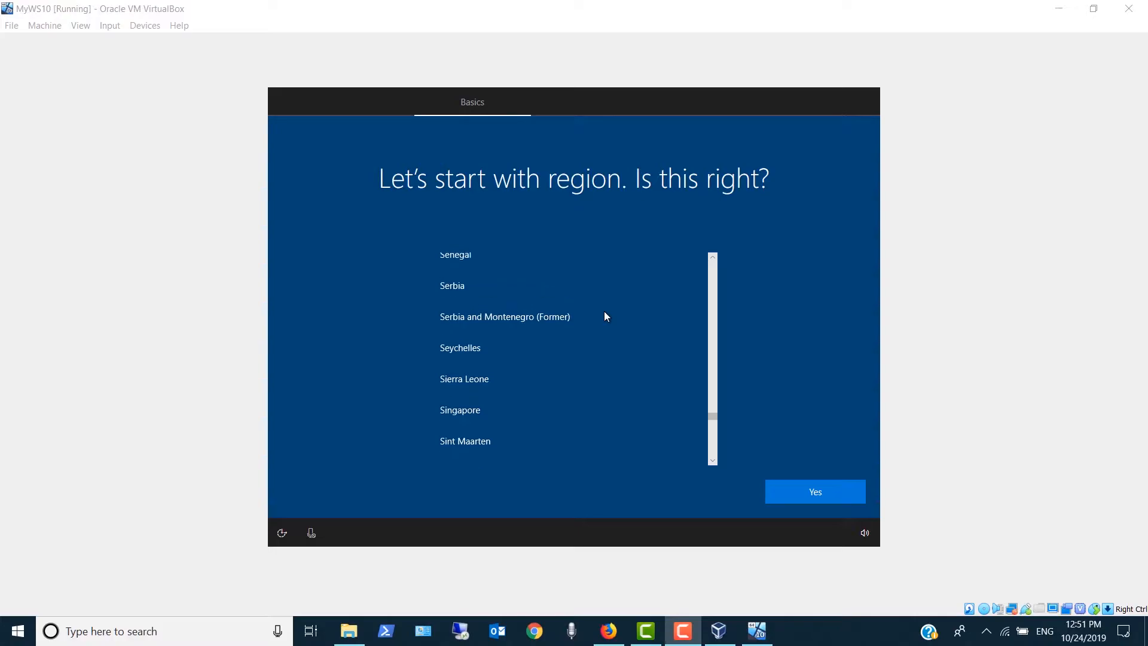
click(500, 292)
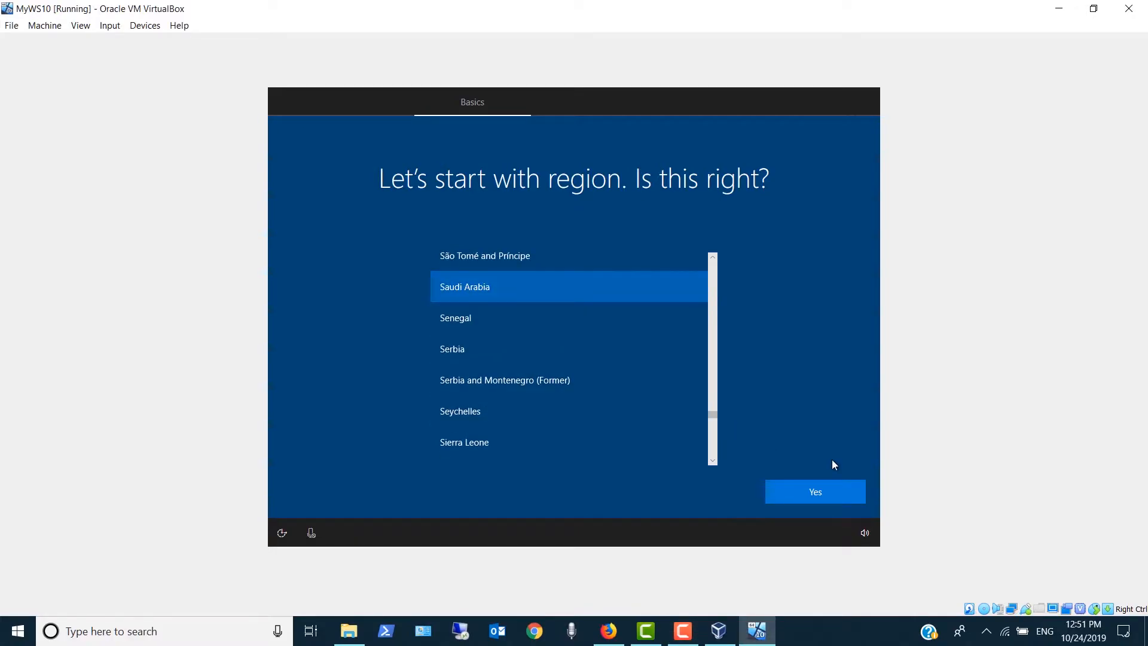
click(830, 493)
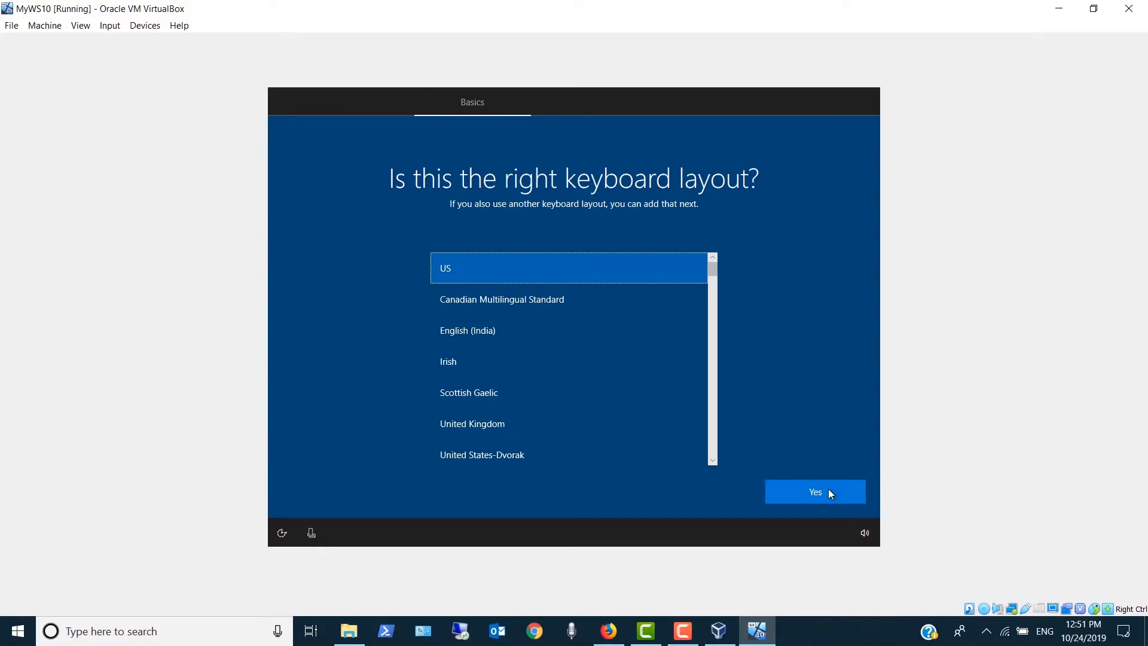
click(829, 490)
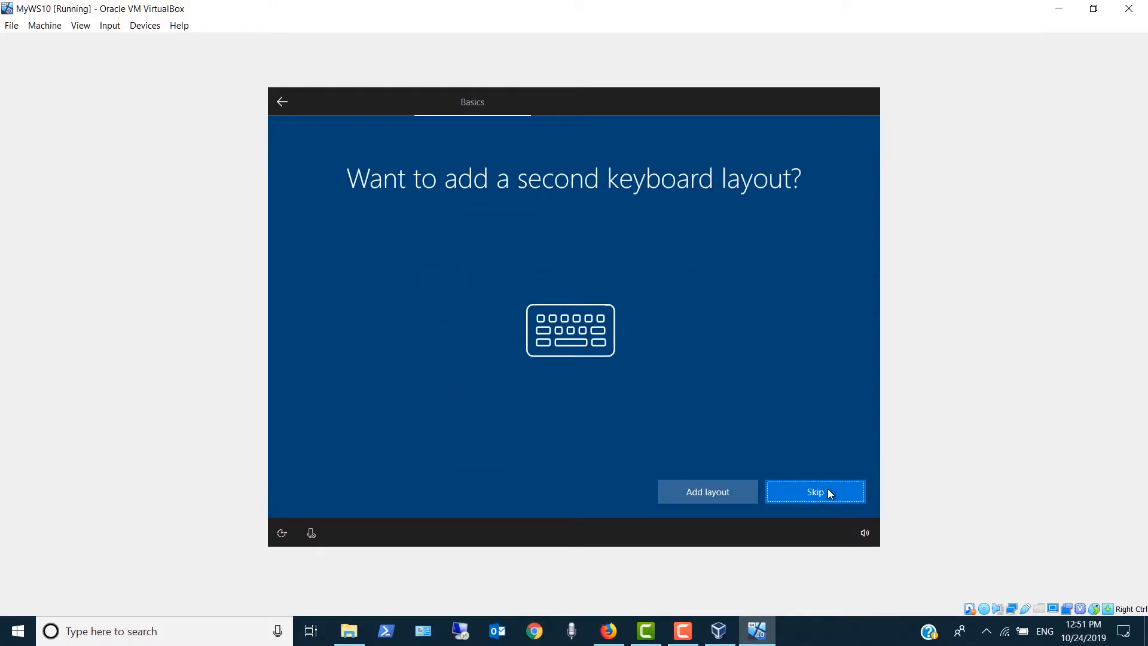
click(786, 492)
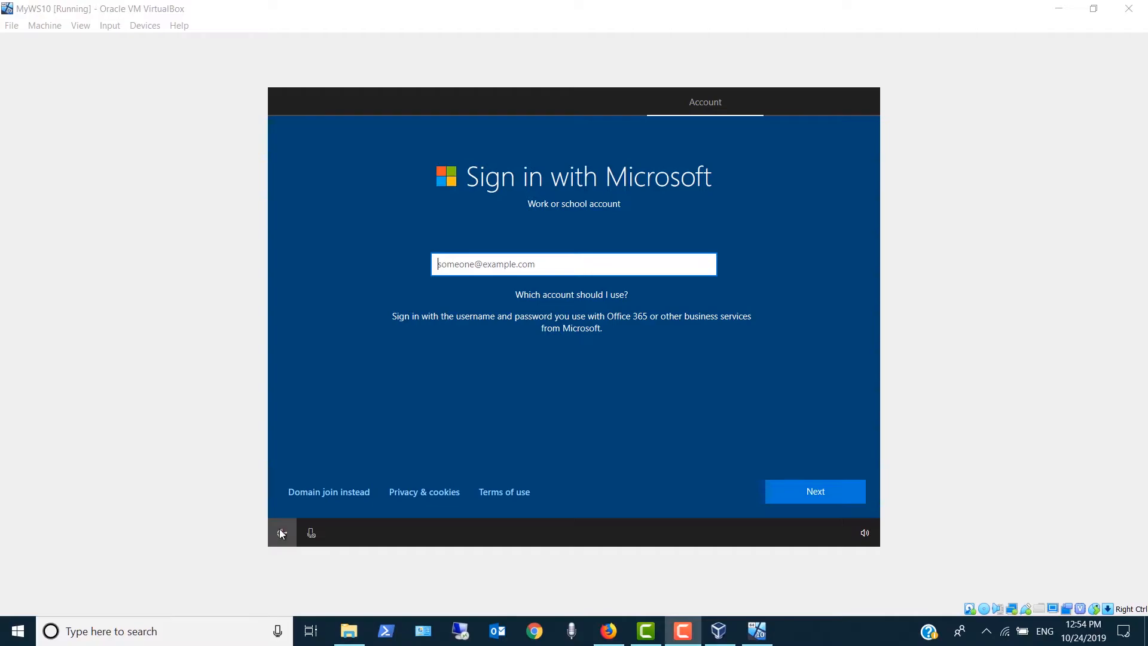
- Choose domain join instead of a Microsoft account sign-in and name the local account Admin
click(307, 500)
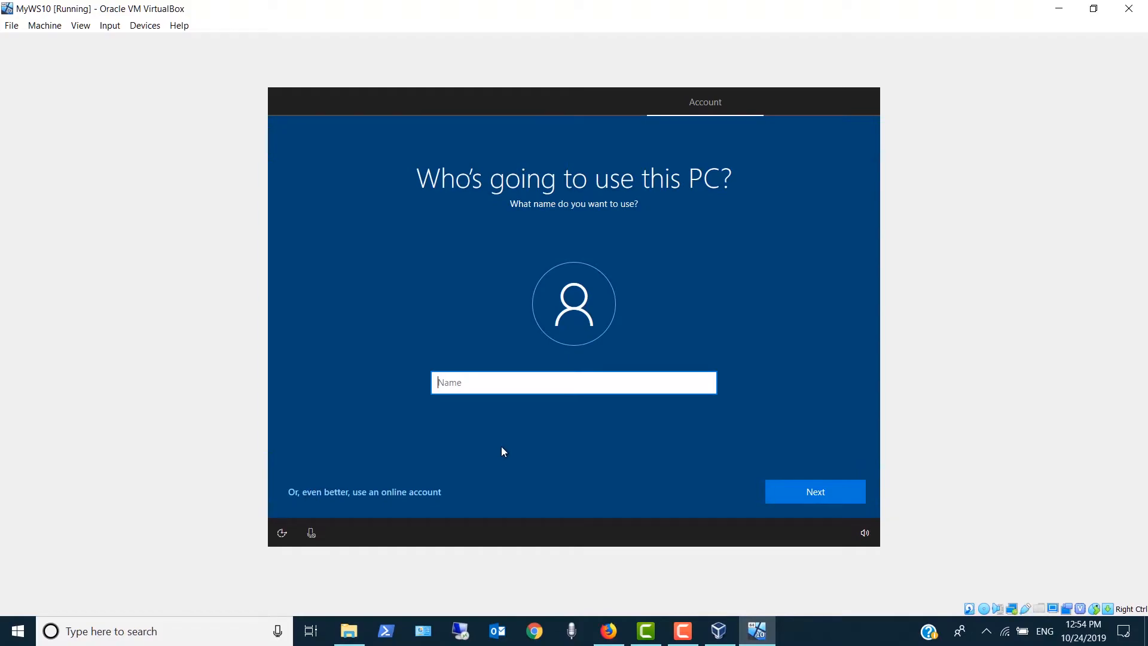
text(Admin)
click(798, 499)
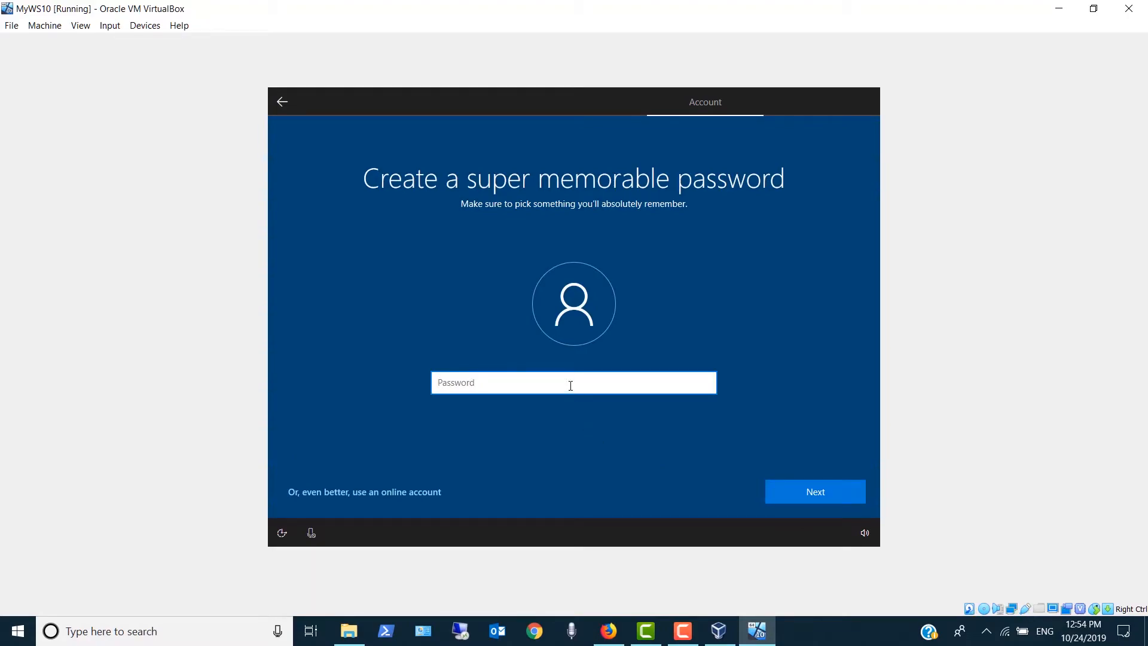
- Enter a password for the Admin account and confirm it
text(Password)
click(785, 497)
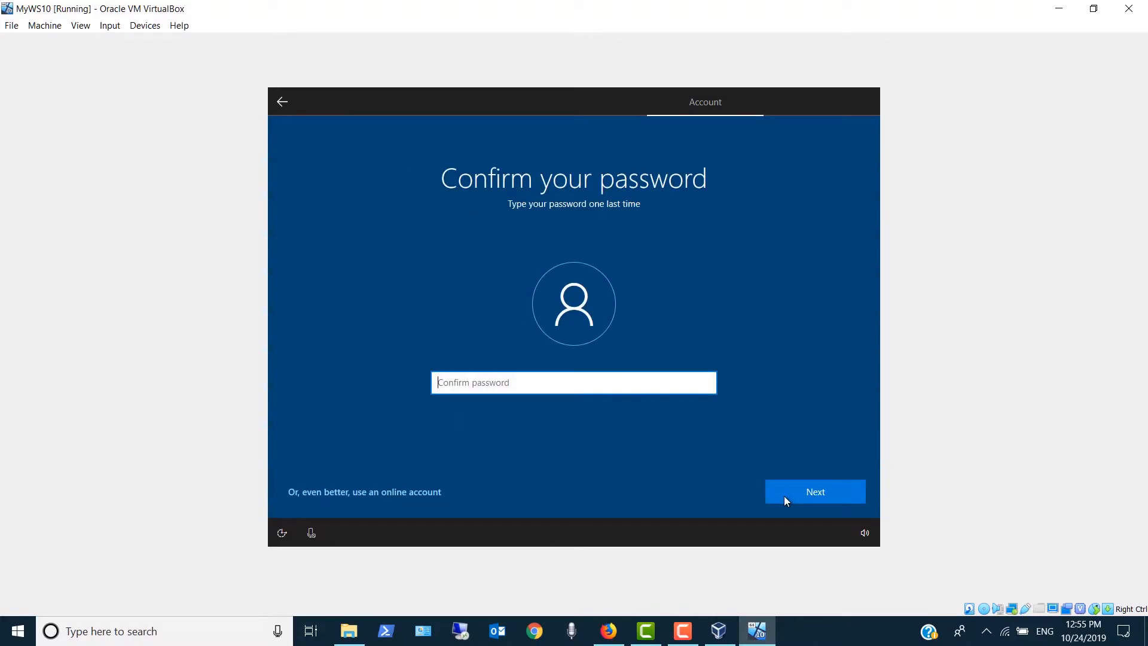
text(password)
click(781, 483)
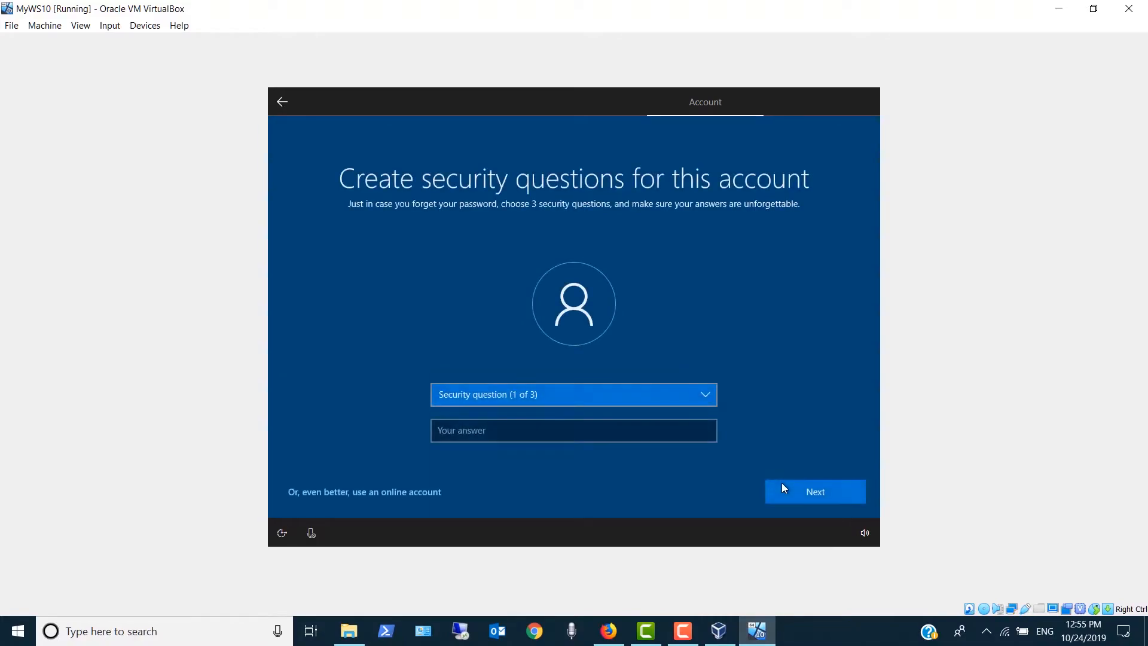
- Choose "What was your first pet's name?" as the first security question and submit its answer
click(709, 398)
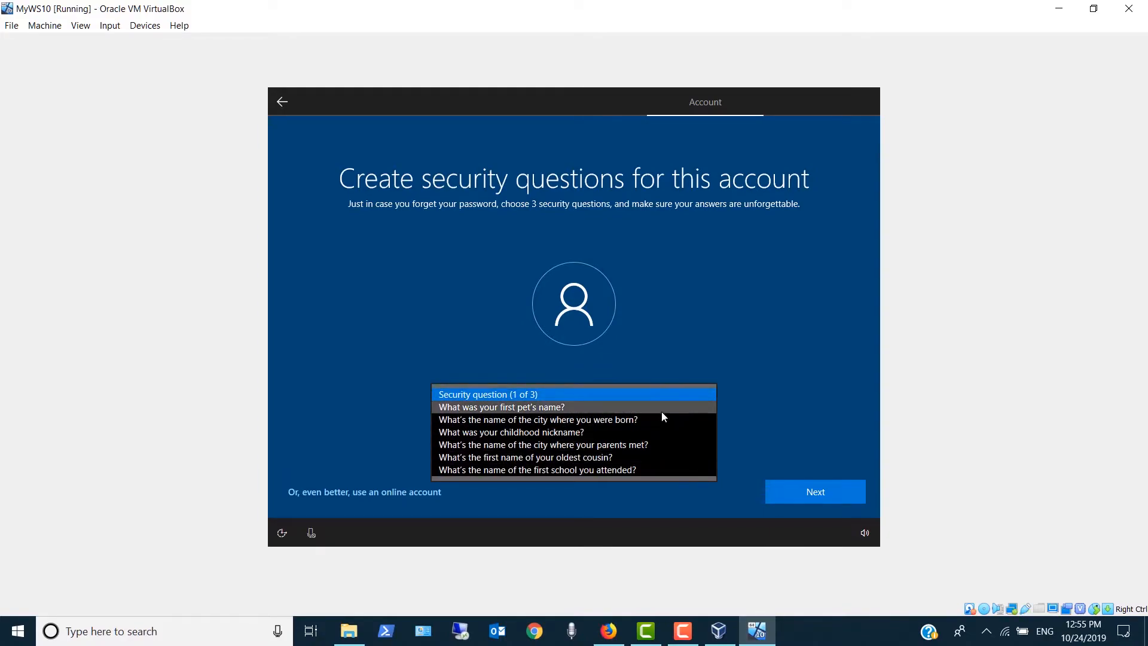
click(610, 408)
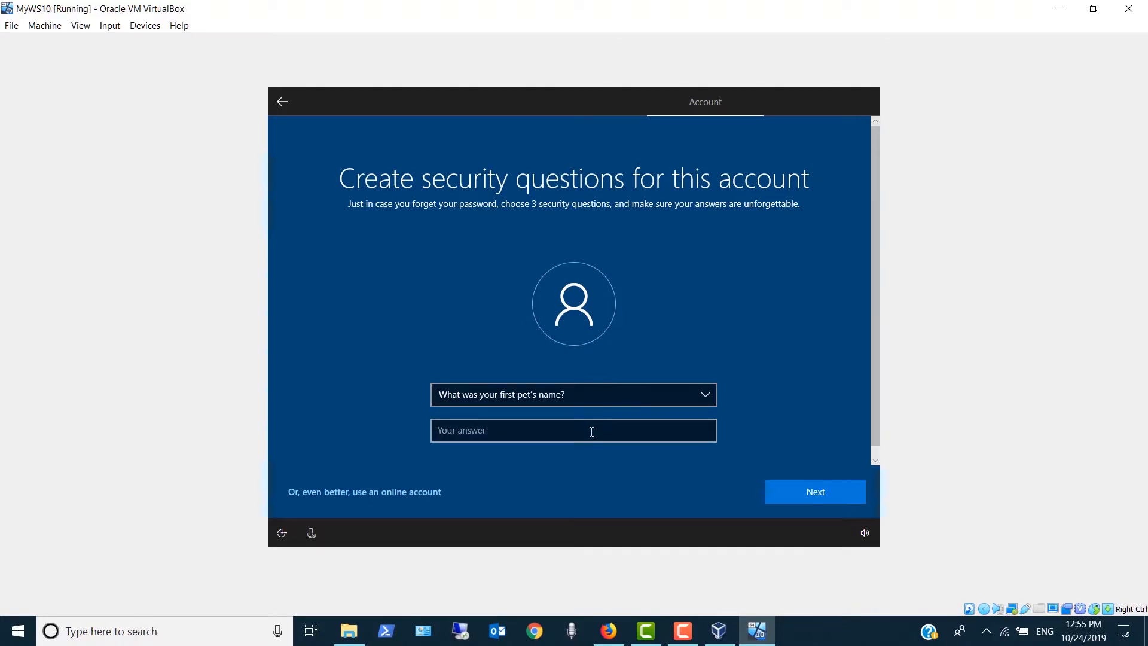
click(591, 431)
text(b)
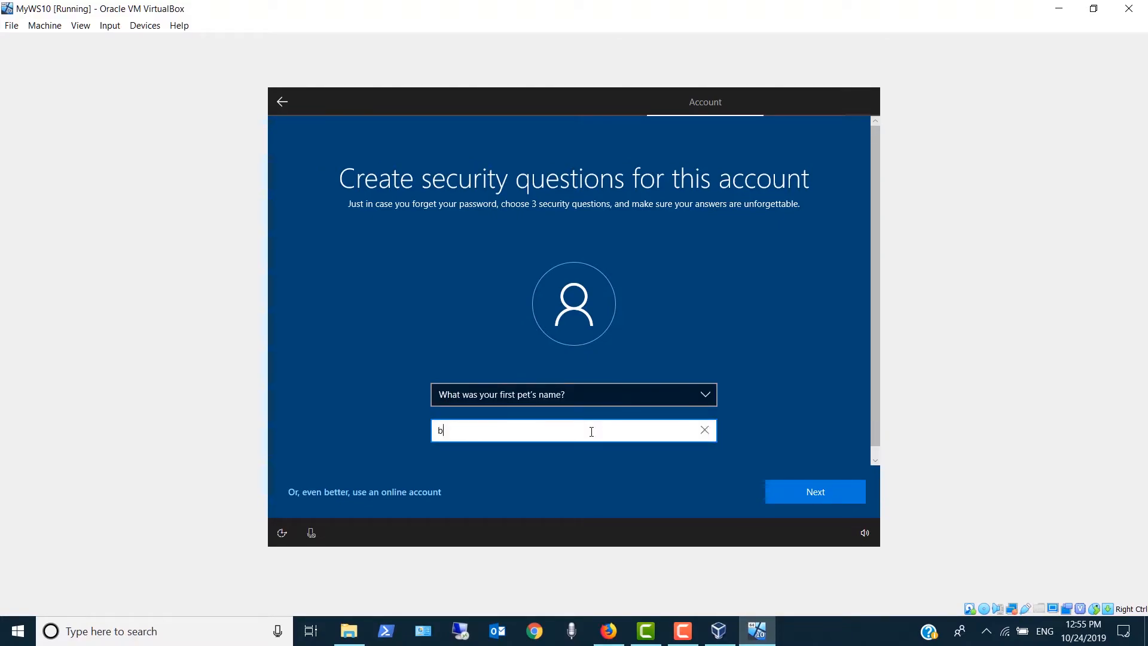
text(uffy)
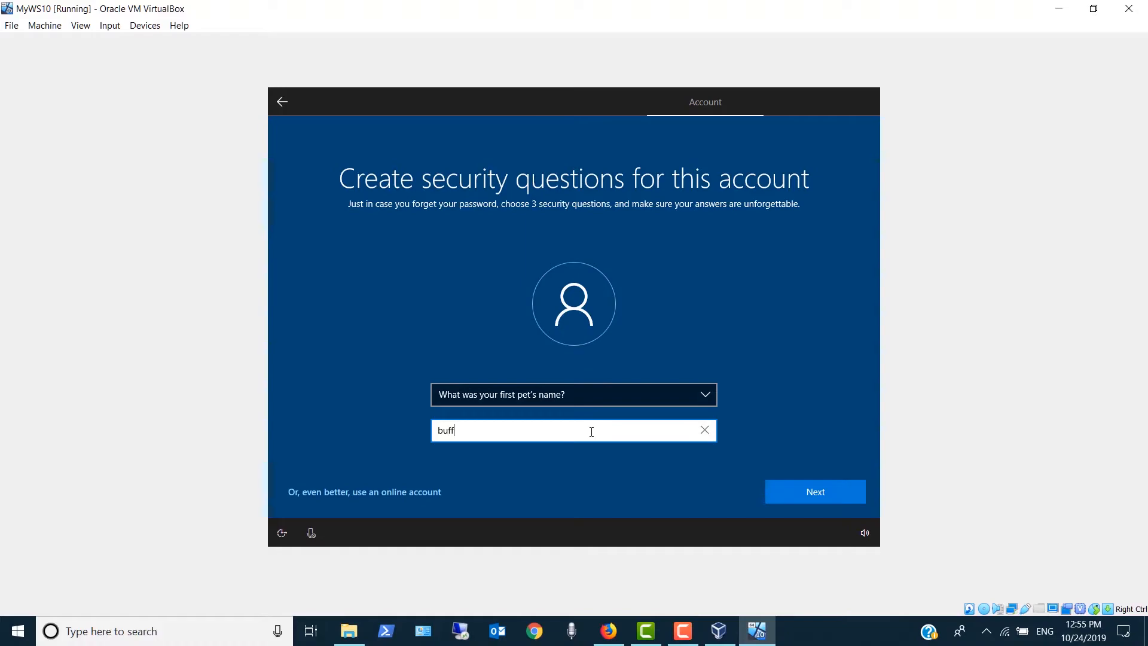
click(821, 493)
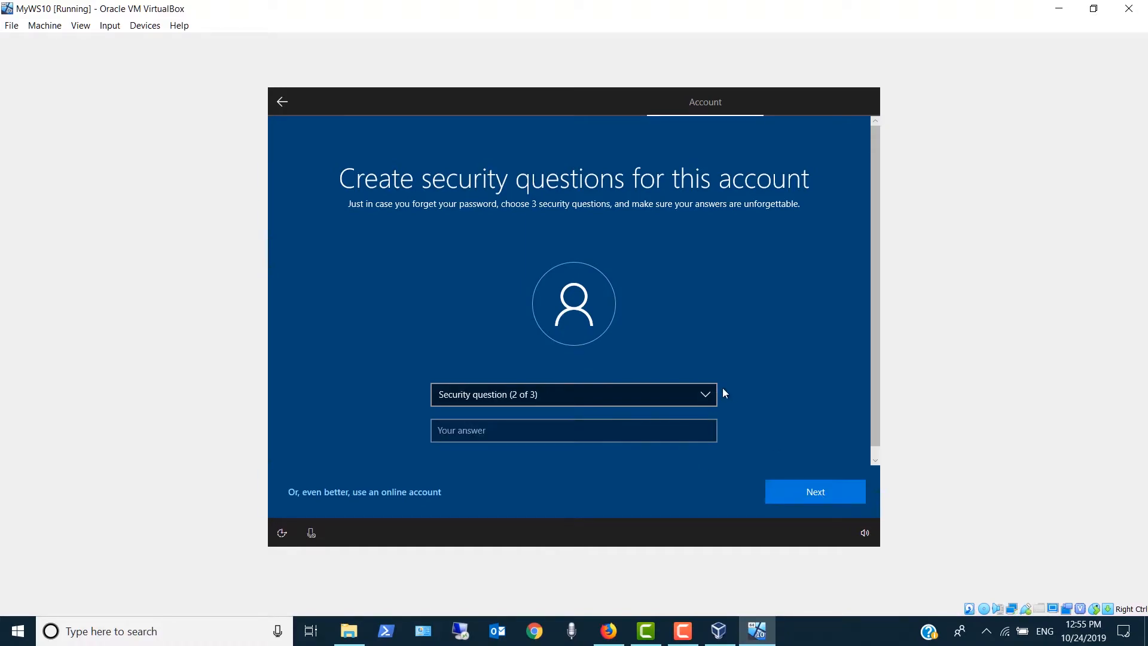
- Choose "What's the name of the city where you were born?" as the second security question and submit its answer
click(709, 395)
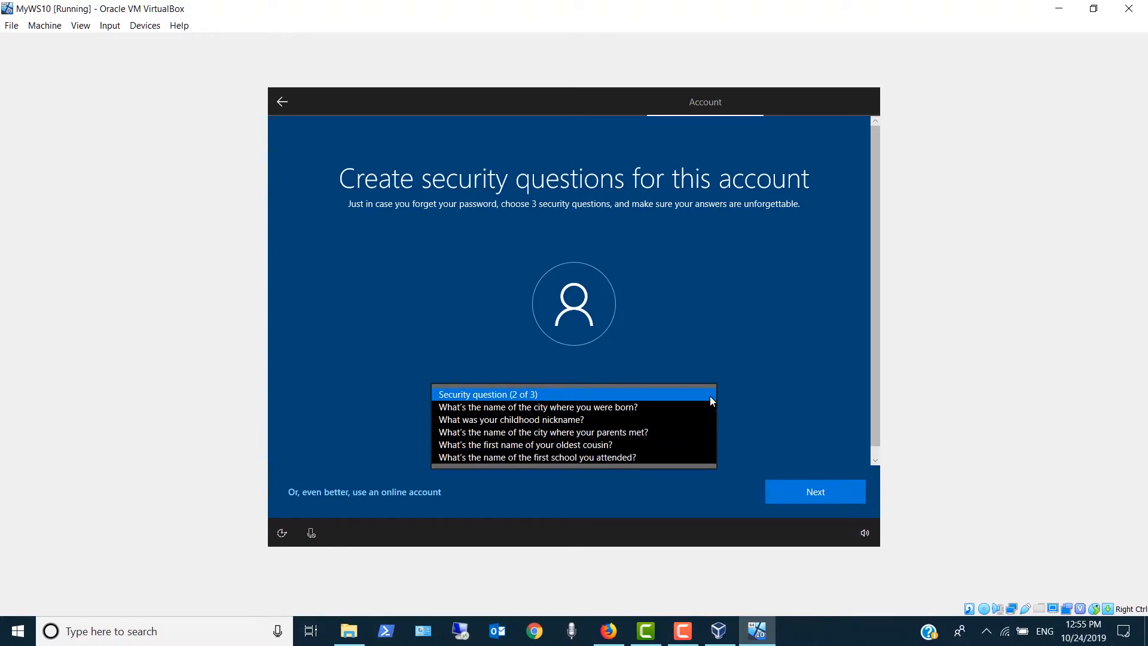
click(617, 406)
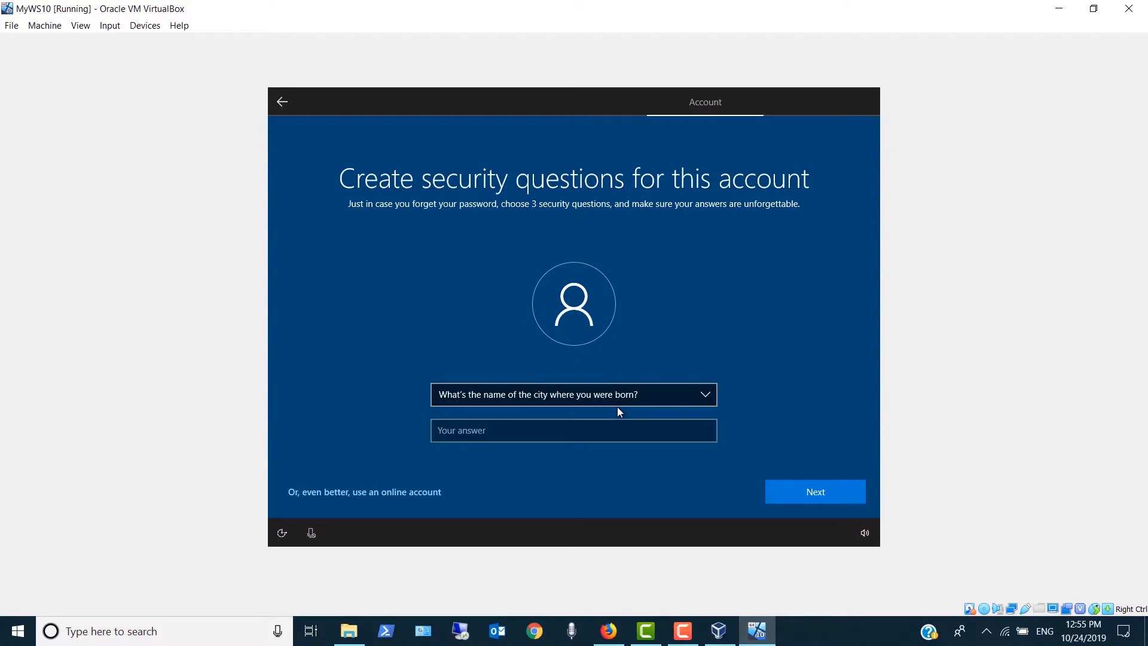
click(619, 426)
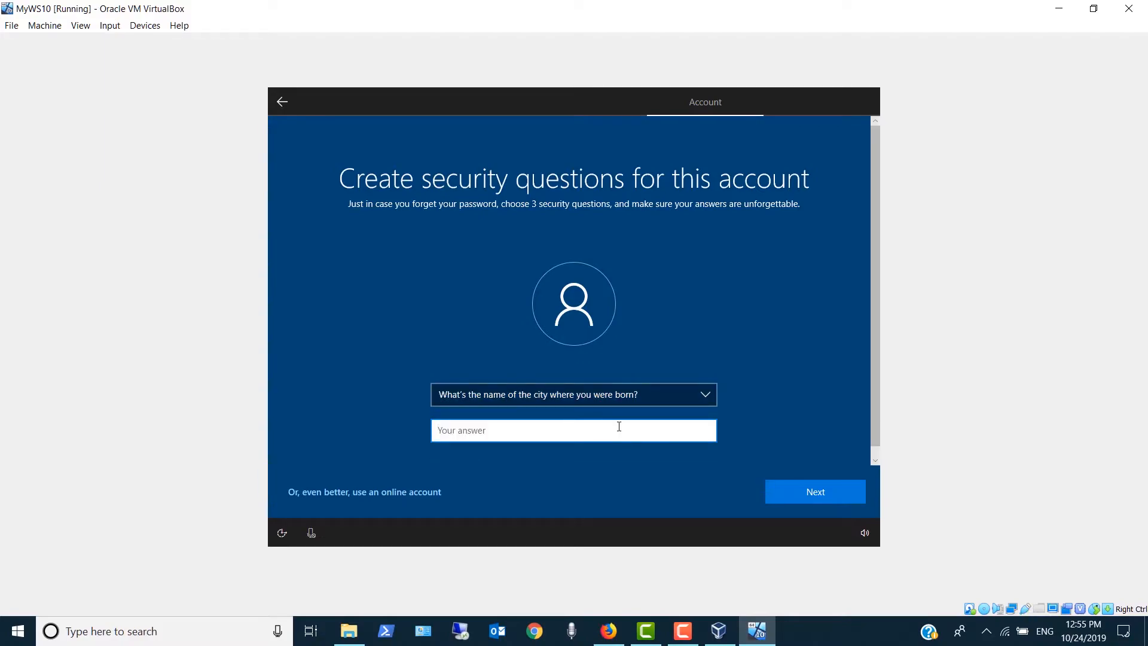
text(new york)
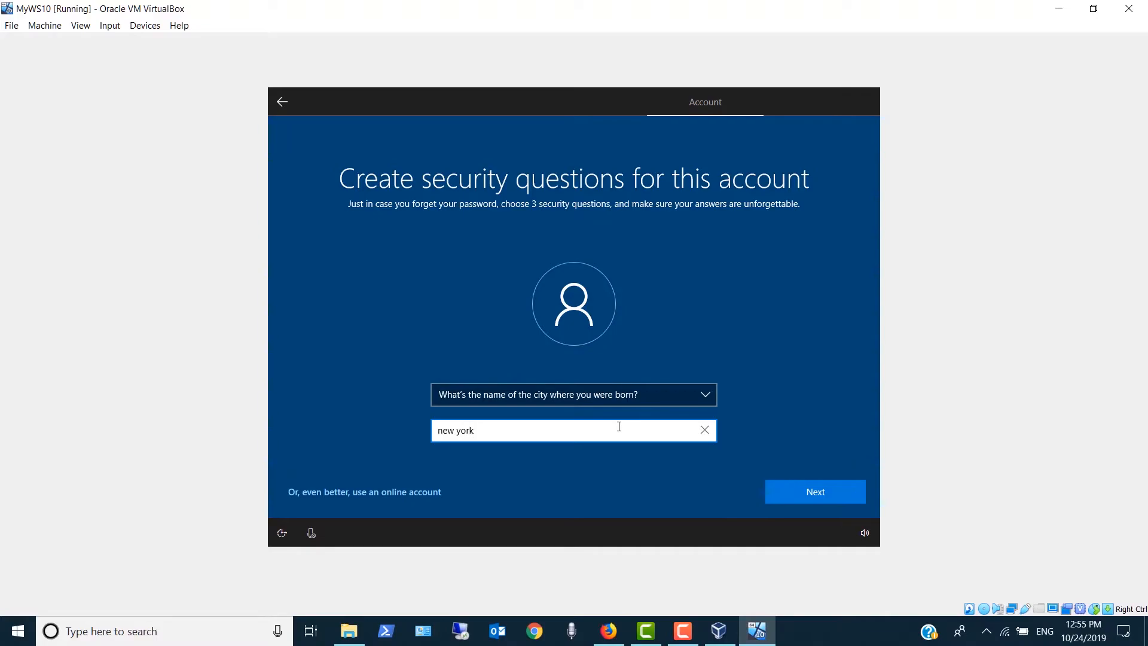
click(781, 486)
- Choose "What was your childhood nickname?" as the third security question and submit its answer
click(705, 395)
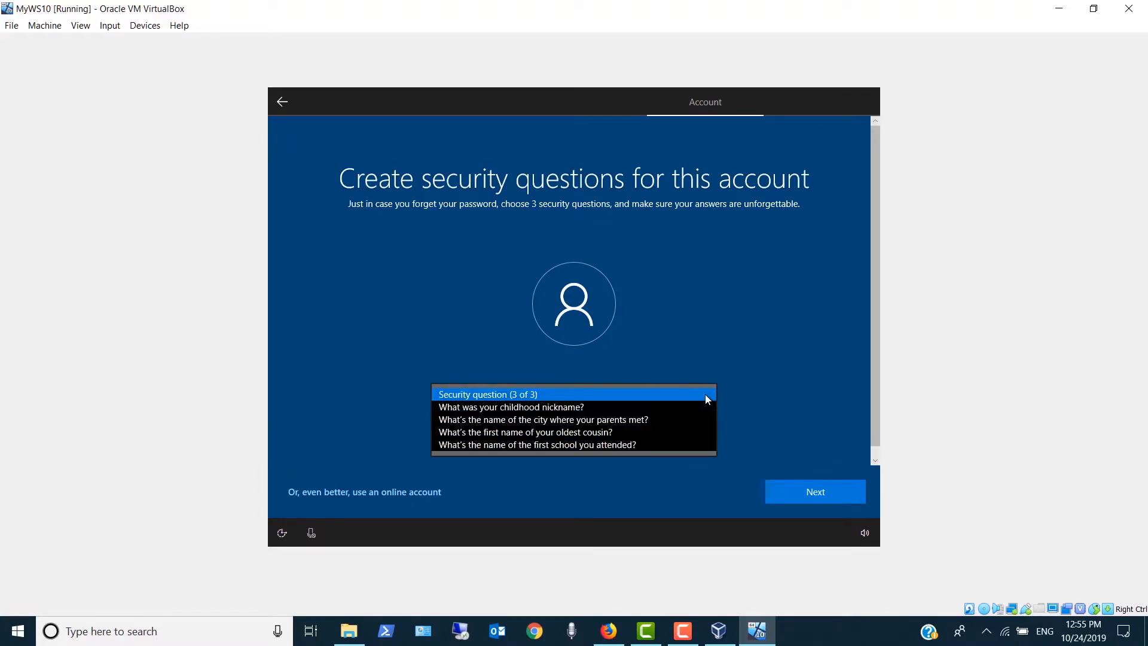
click(645, 407)
click(637, 428)
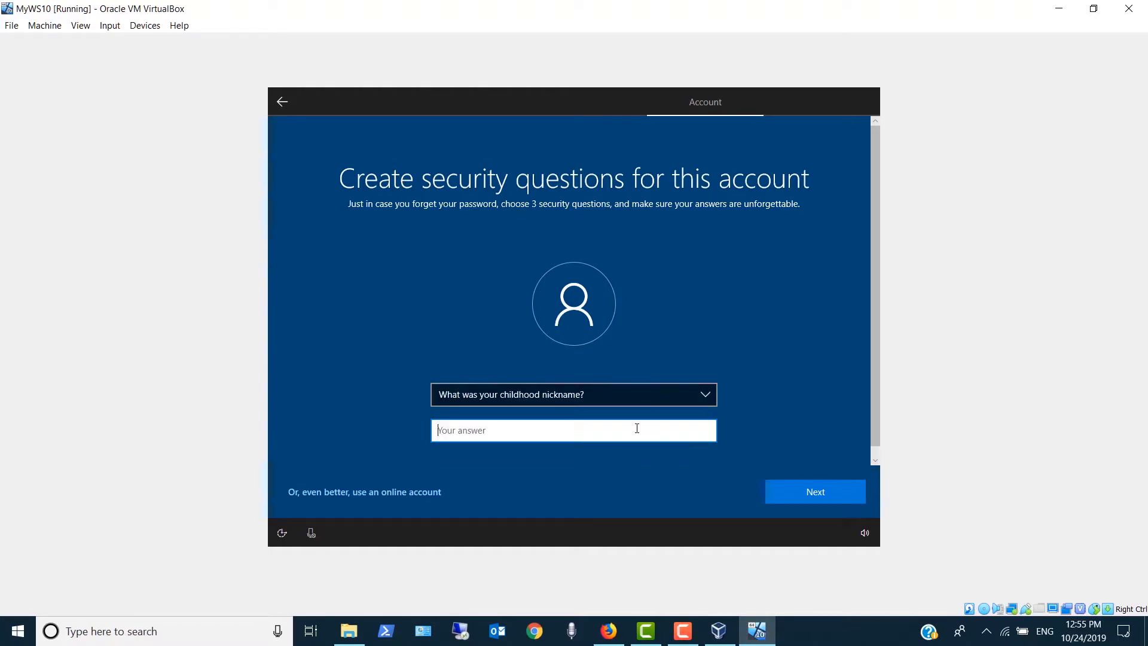
text(billy)
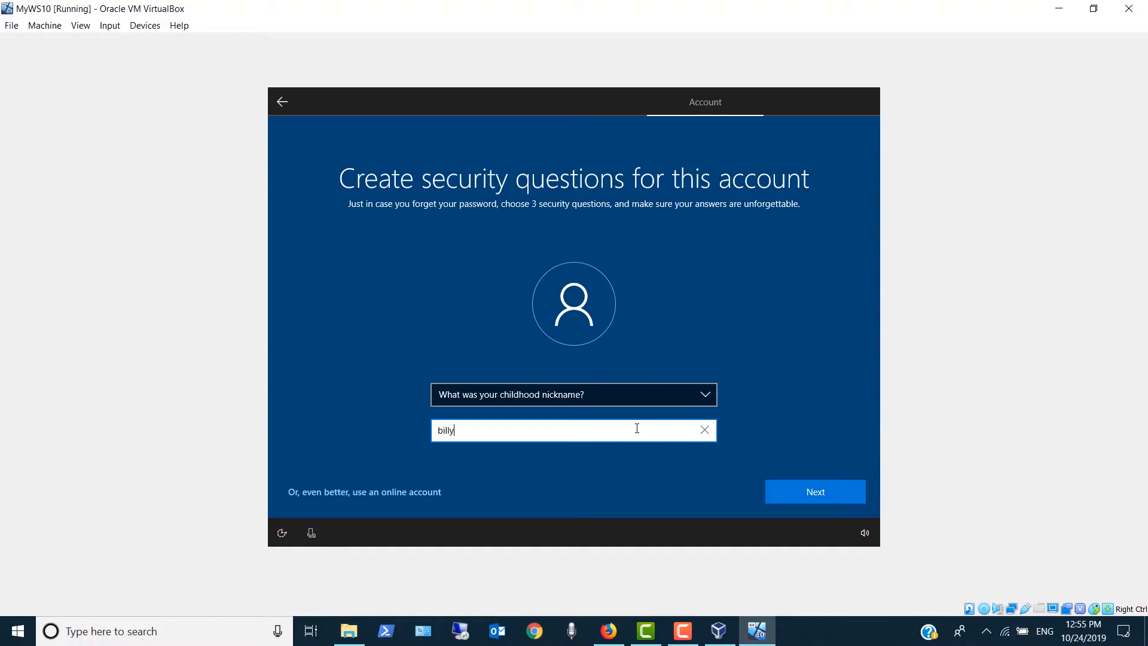
click(793, 494)
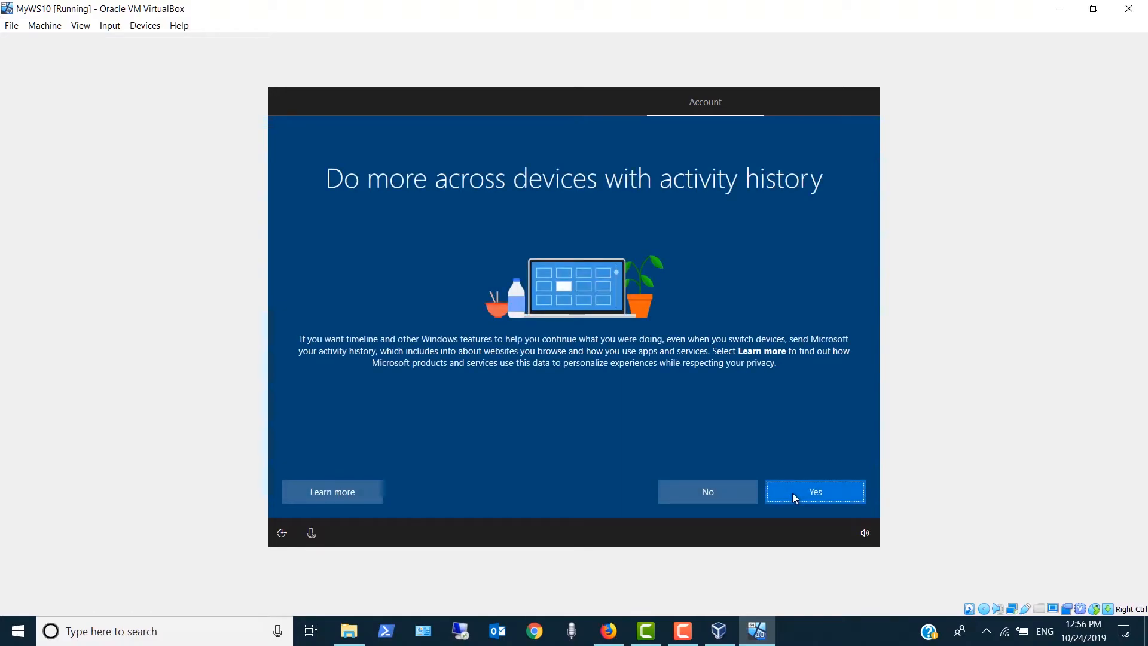
- Decline activity history, switch off every privacy setting from Online speech recognition to Advertising ID, set Diagnostic data to Basic, and accept
click(693, 496)
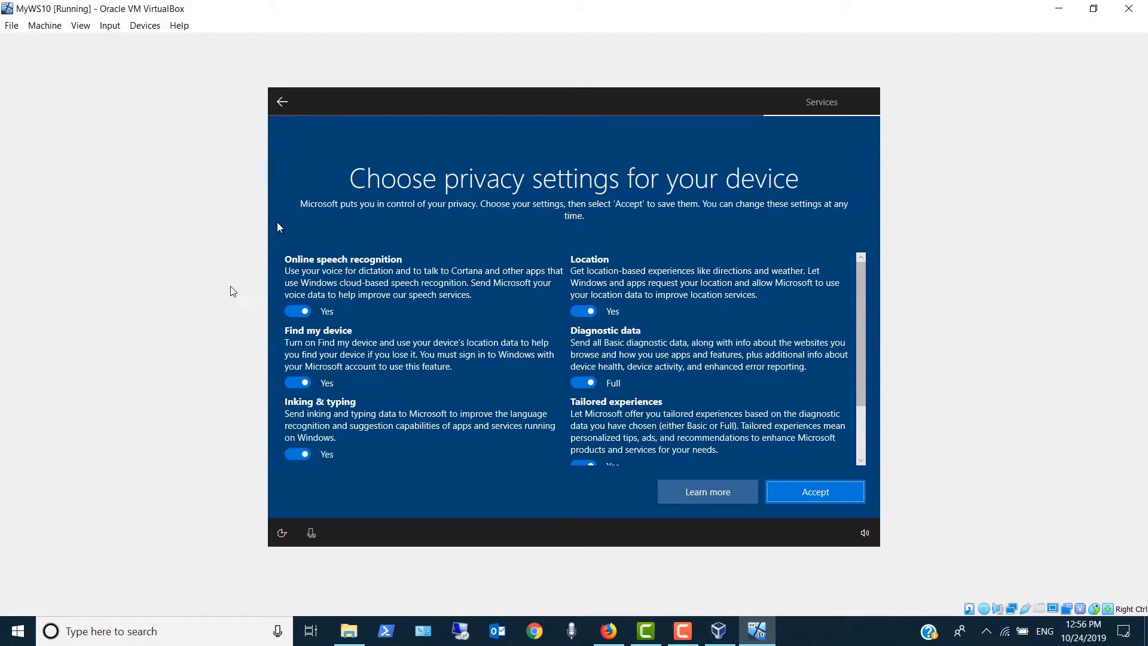
click(299, 311)
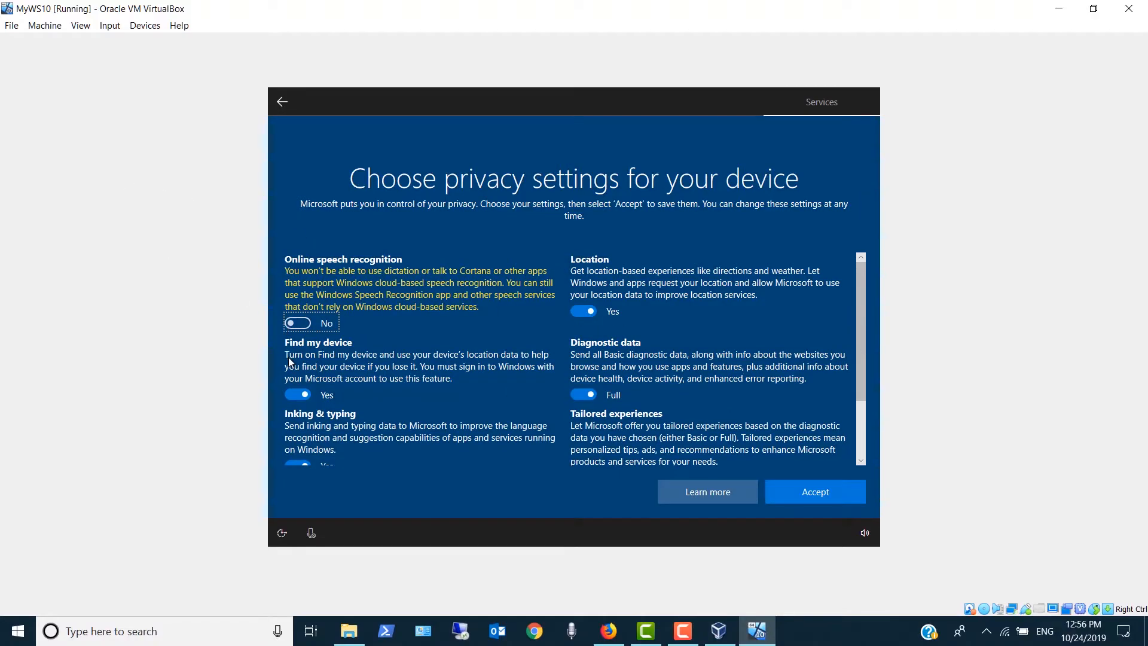
click(297, 395)
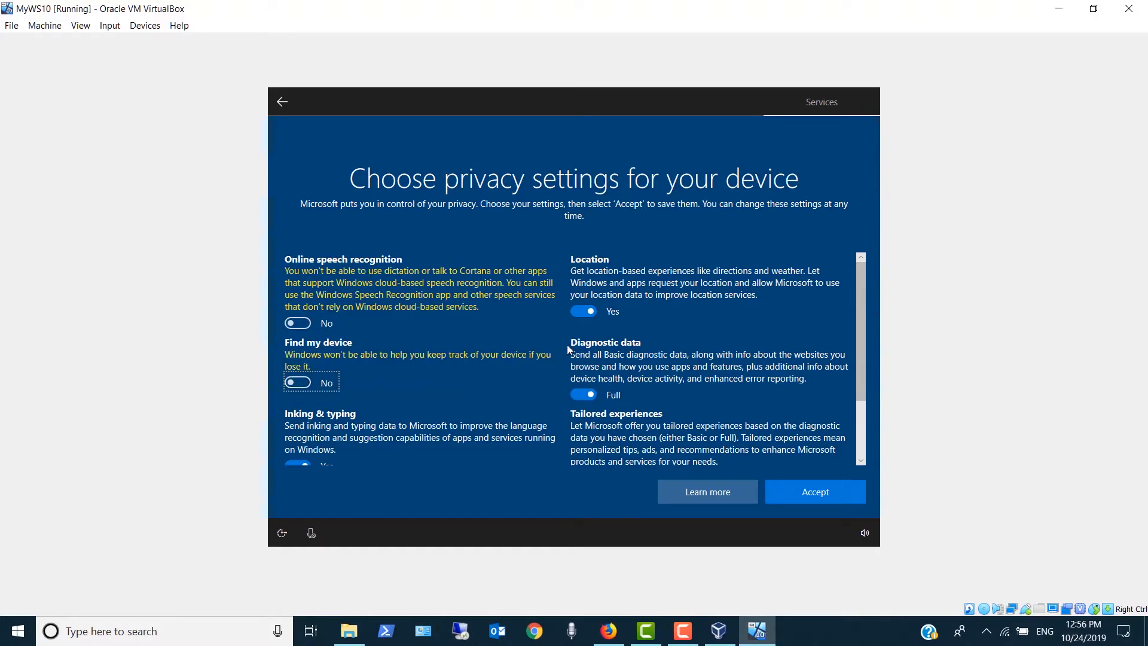
click(584, 313)
click(577, 396)
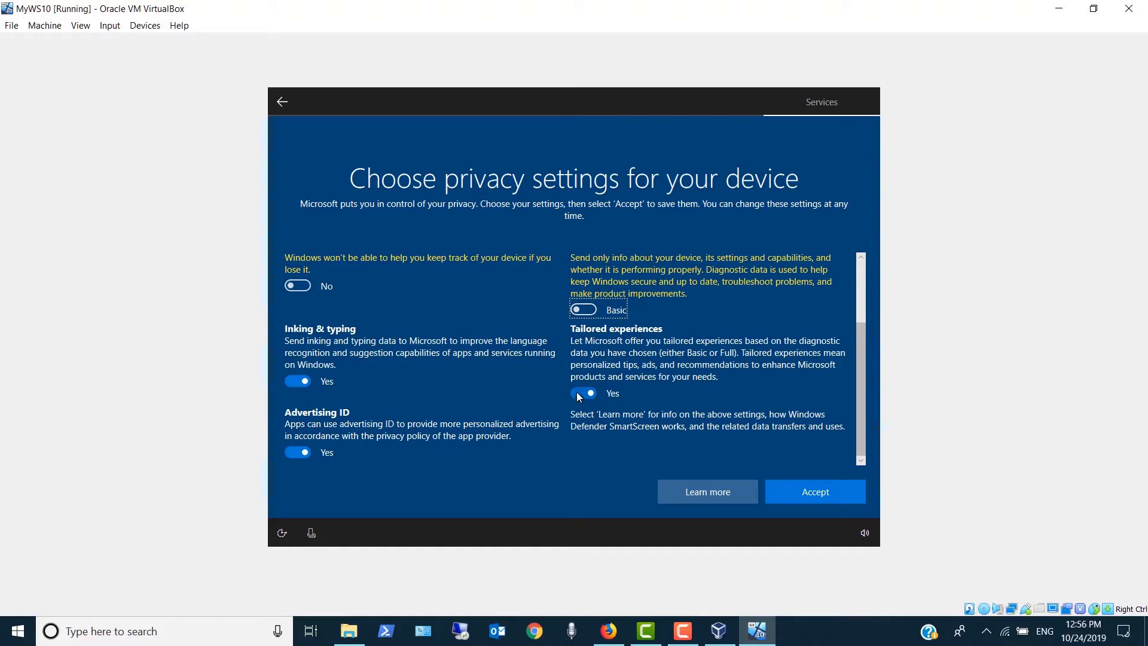
click(578, 395)
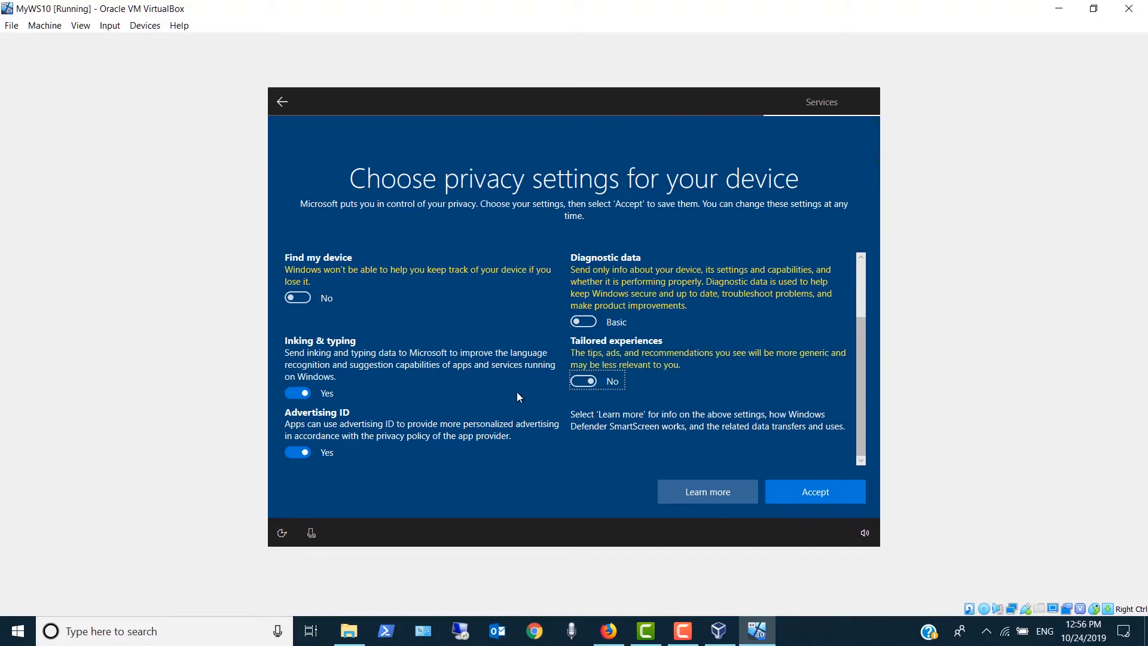
click(286, 393)
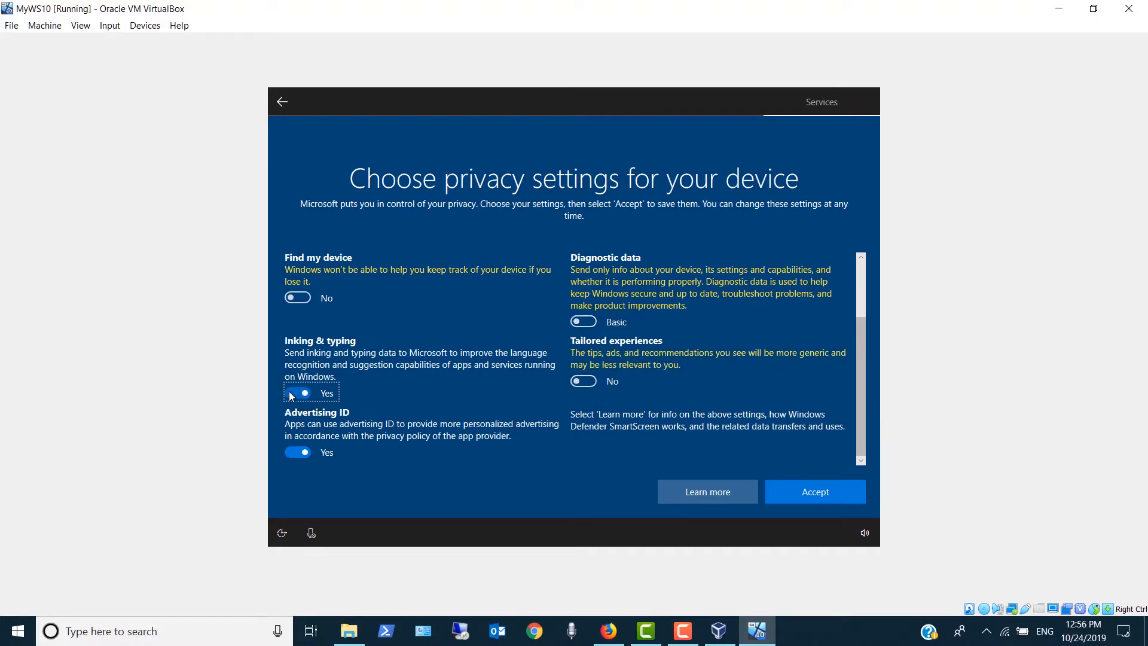
click(293, 452)
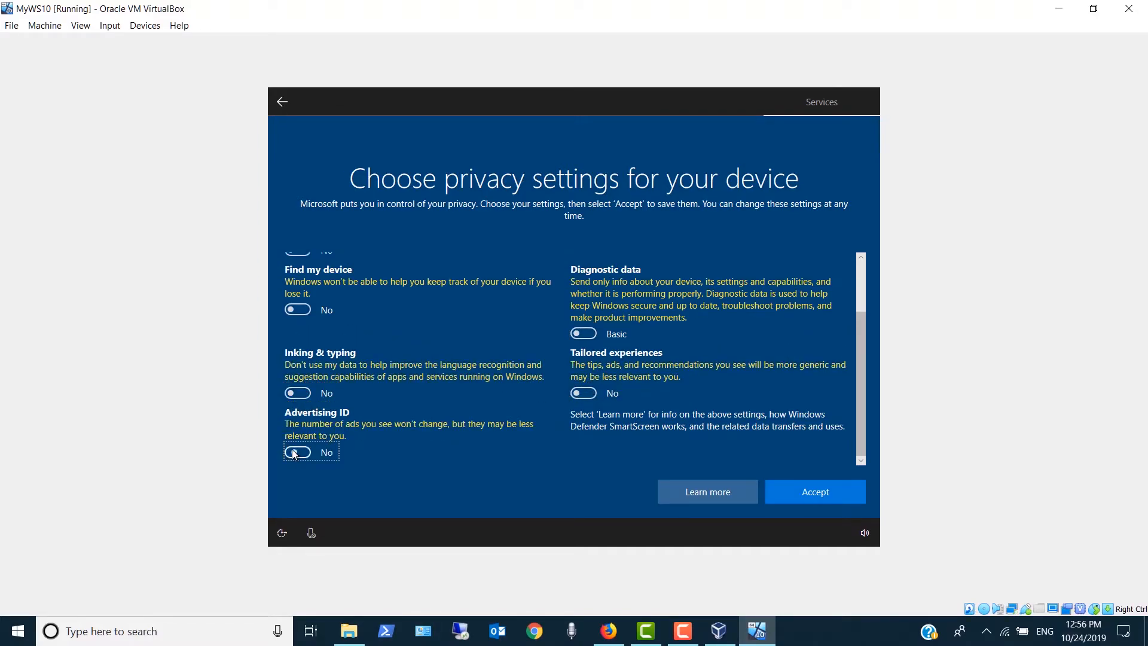
click(823, 492)
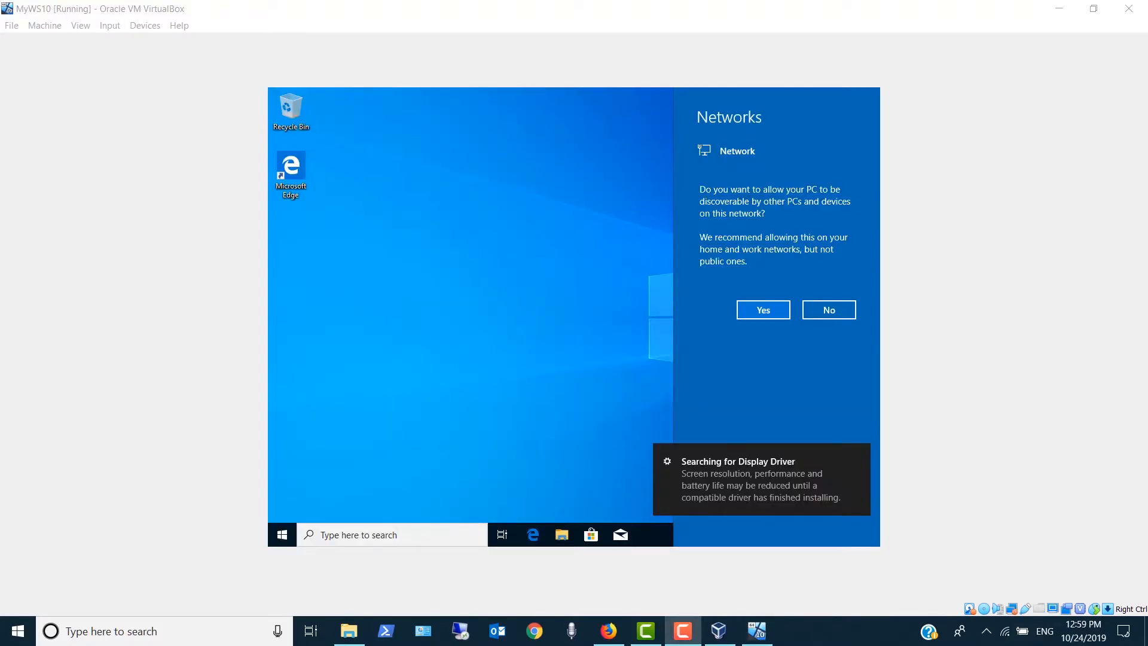
- Allow the PC to be discoverable on the network and open This PC's system information in a maximized window
click(755, 308)
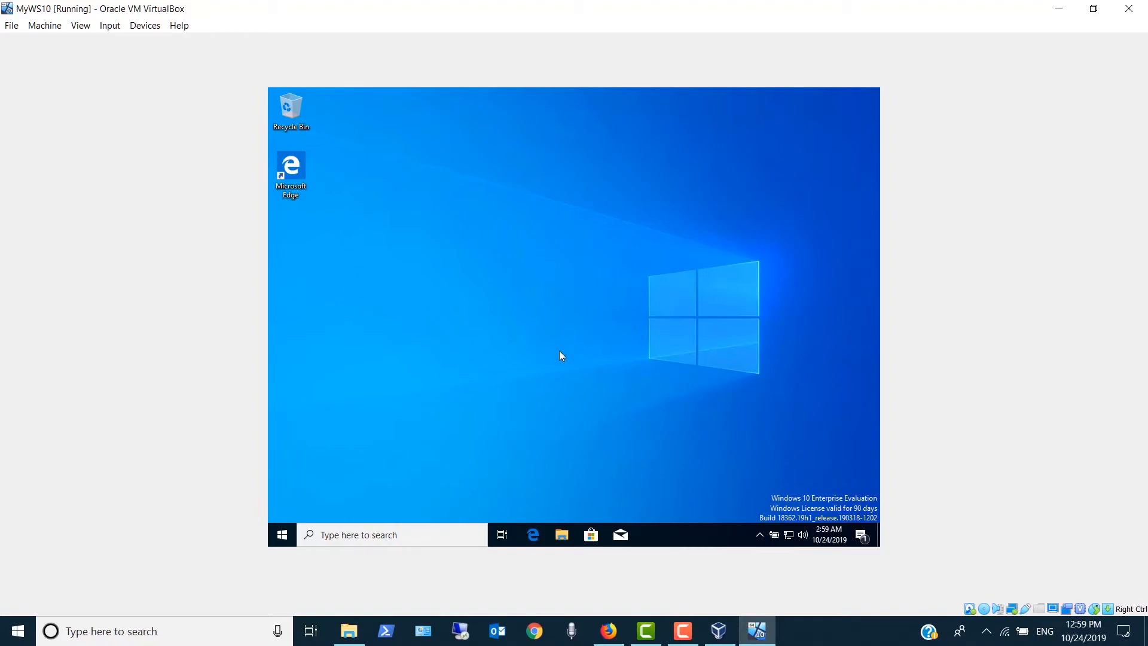
click(562, 536)
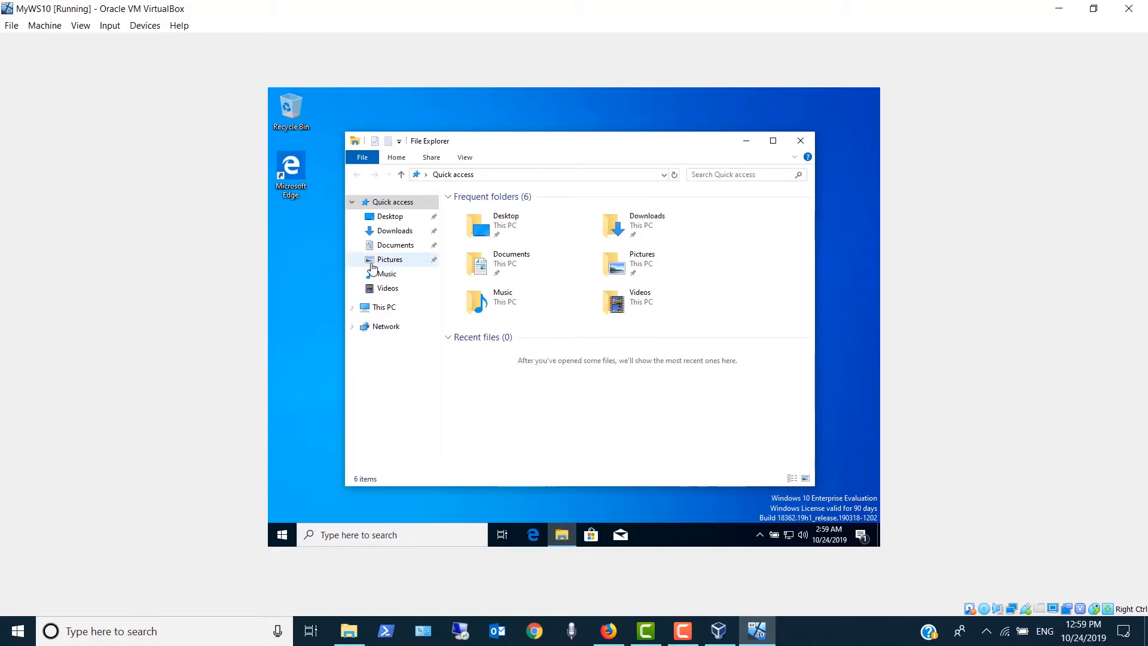
right_click(383, 310)
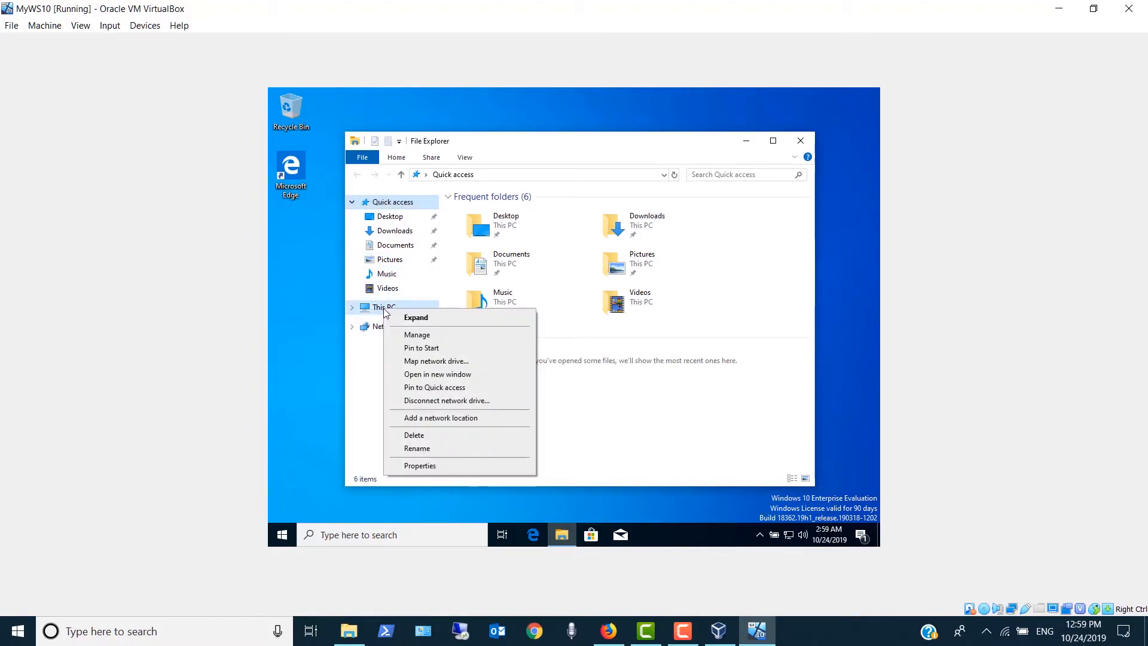
click(421, 466)
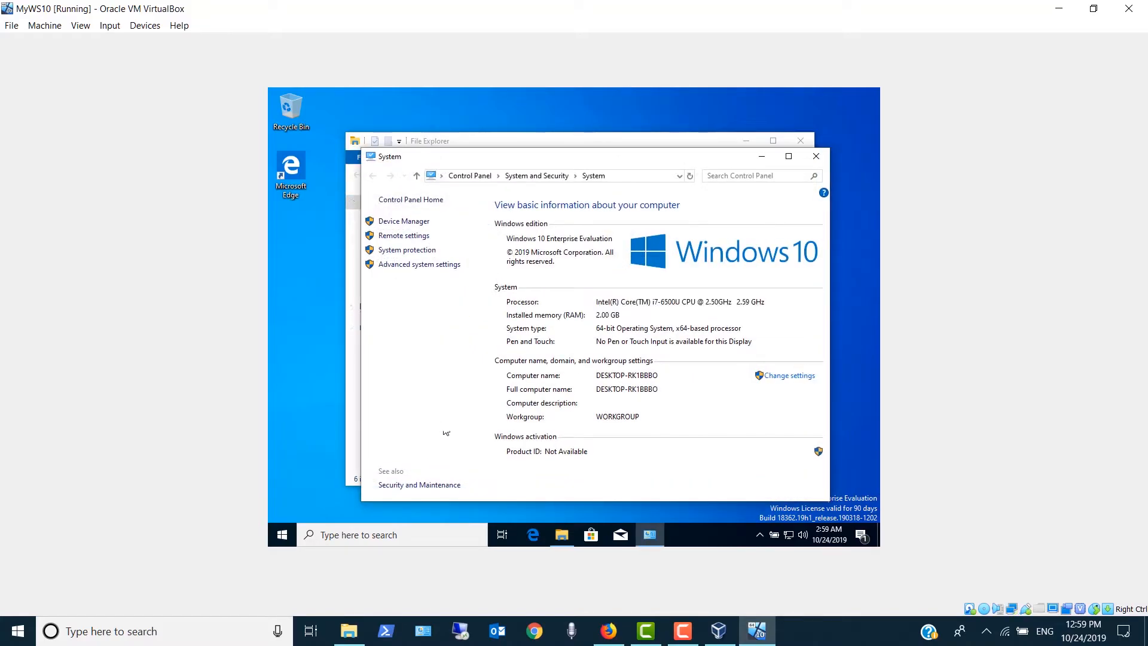
click(789, 155)
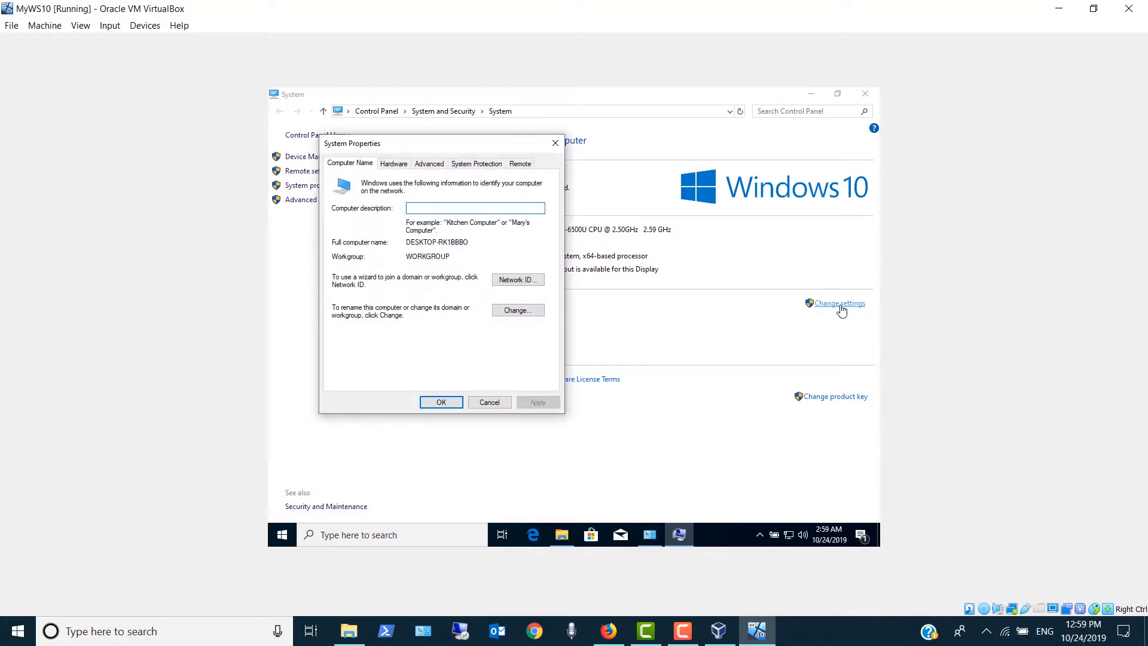
- Rename the computer to MyWS10, keep it in WORKGROUP, and postpone the restart
click(513, 313)
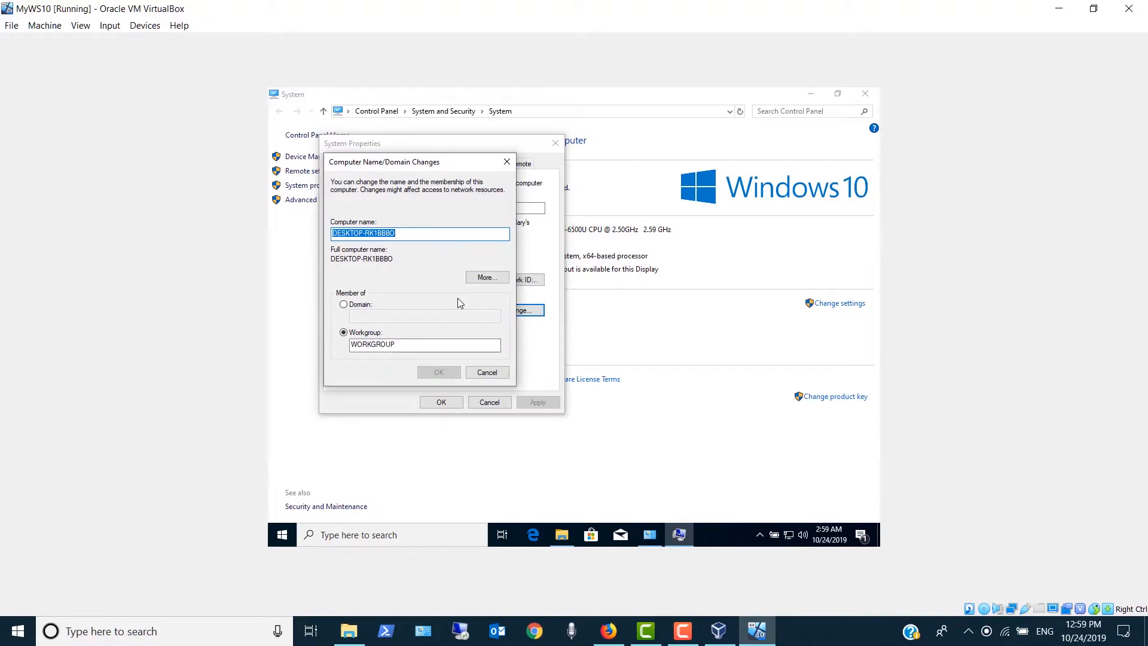
text(My)
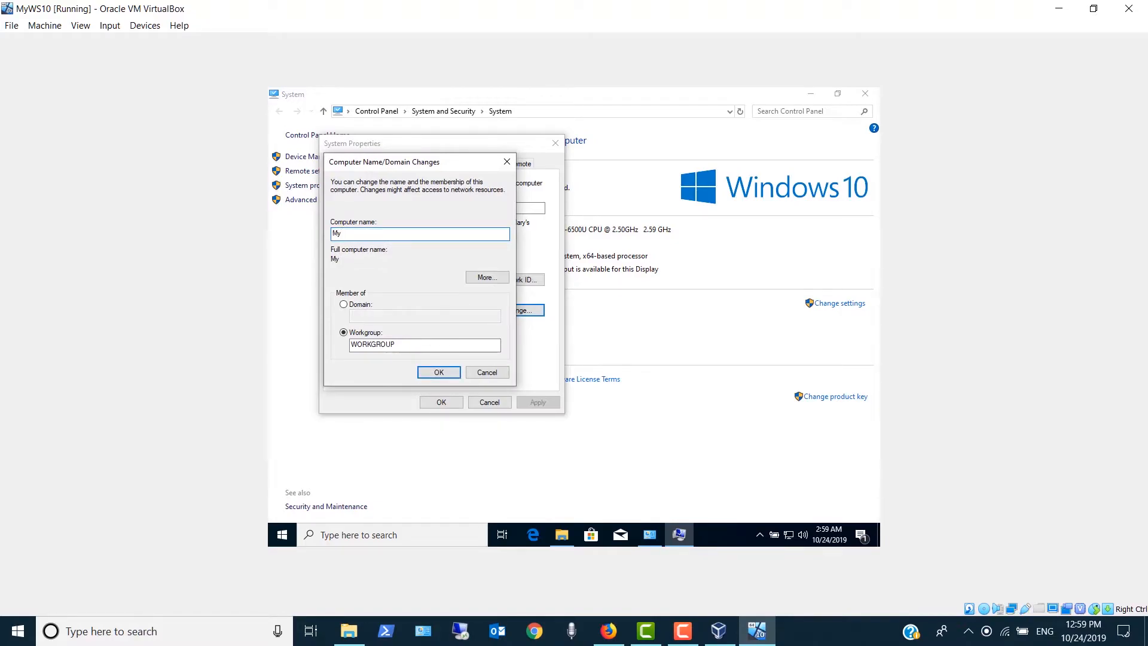
text(WS10)
click(450, 372)
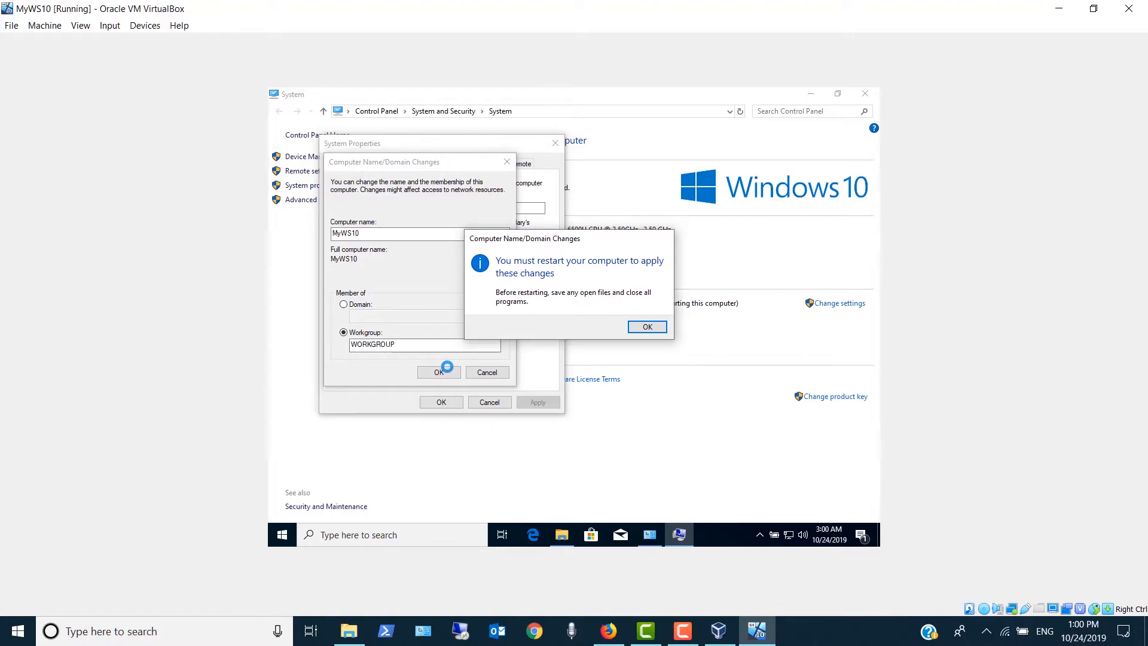
click(663, 332)
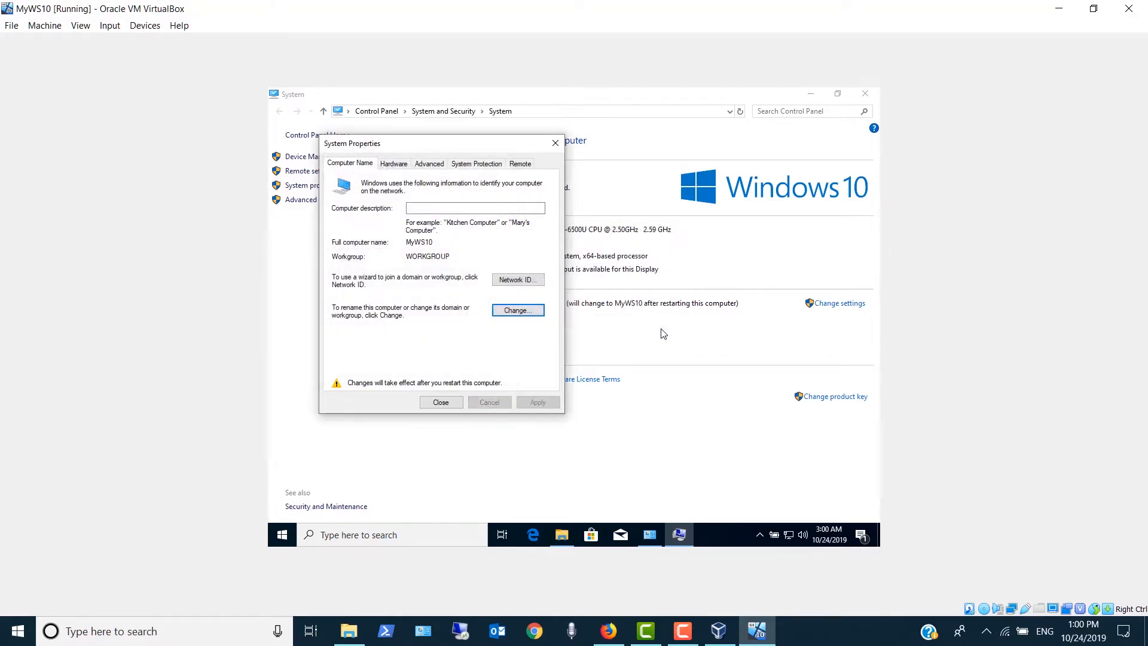
click(439, 402)
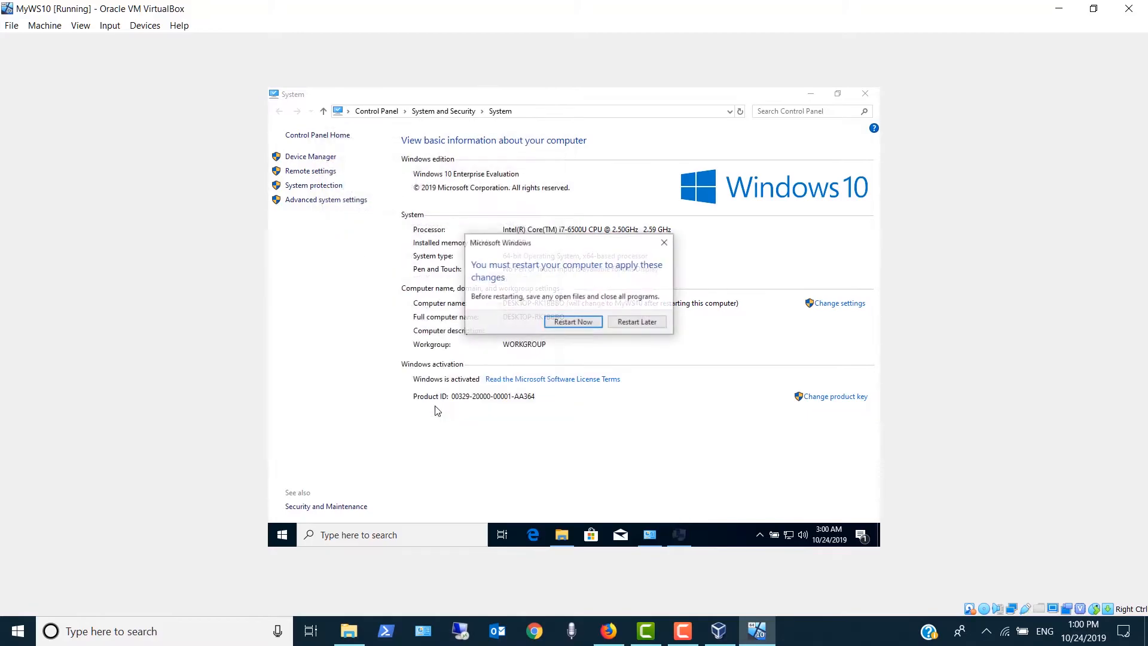
click(629, 326)
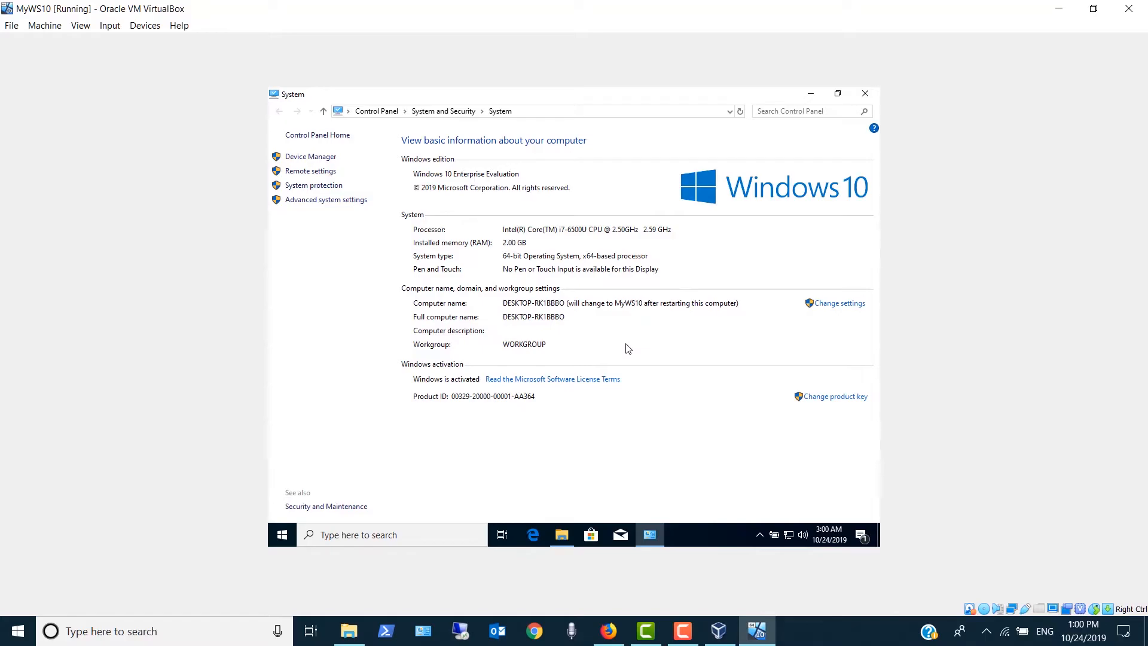
- Search for "settings", close the System window, and open the Windows Settings app
click(280, 536)
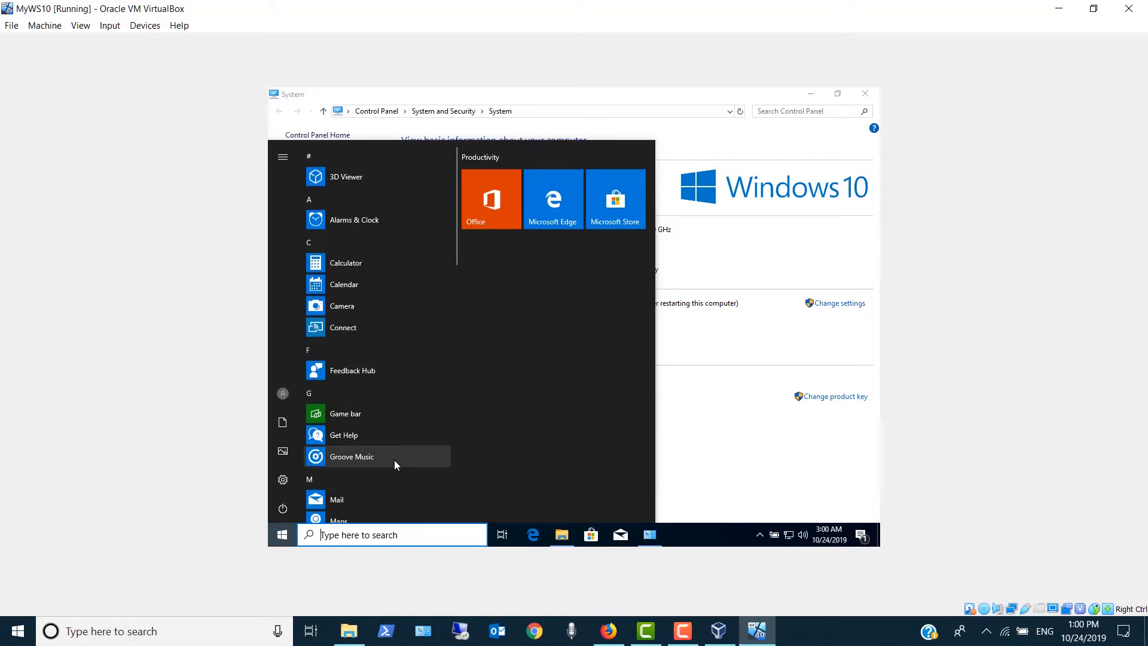
text(sett)
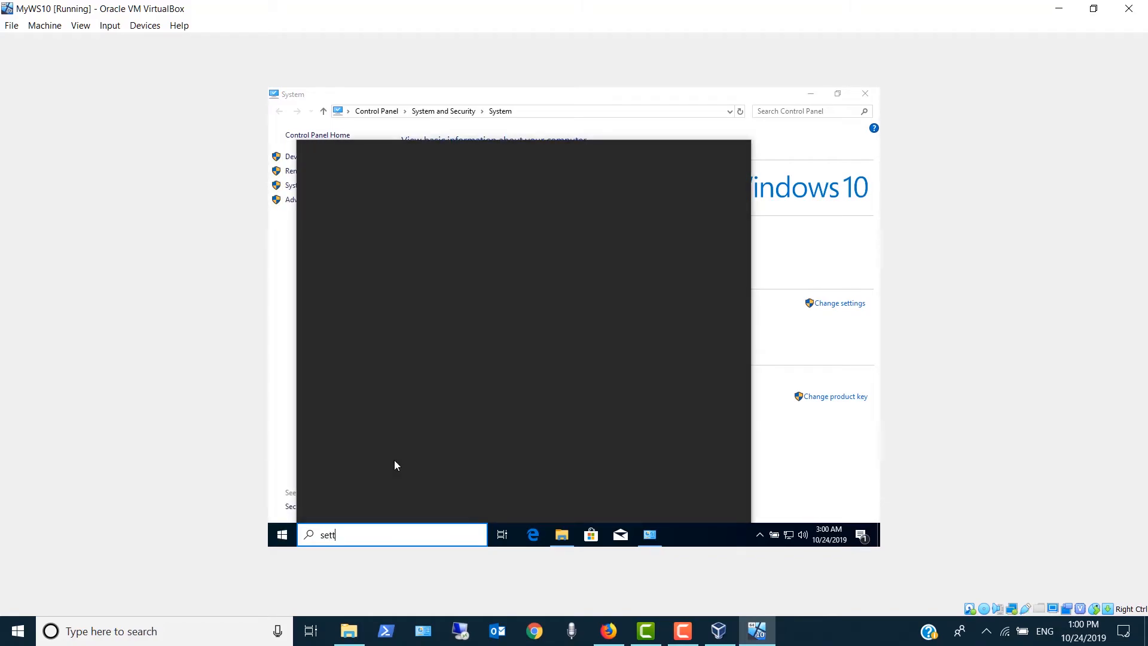
text(ing)
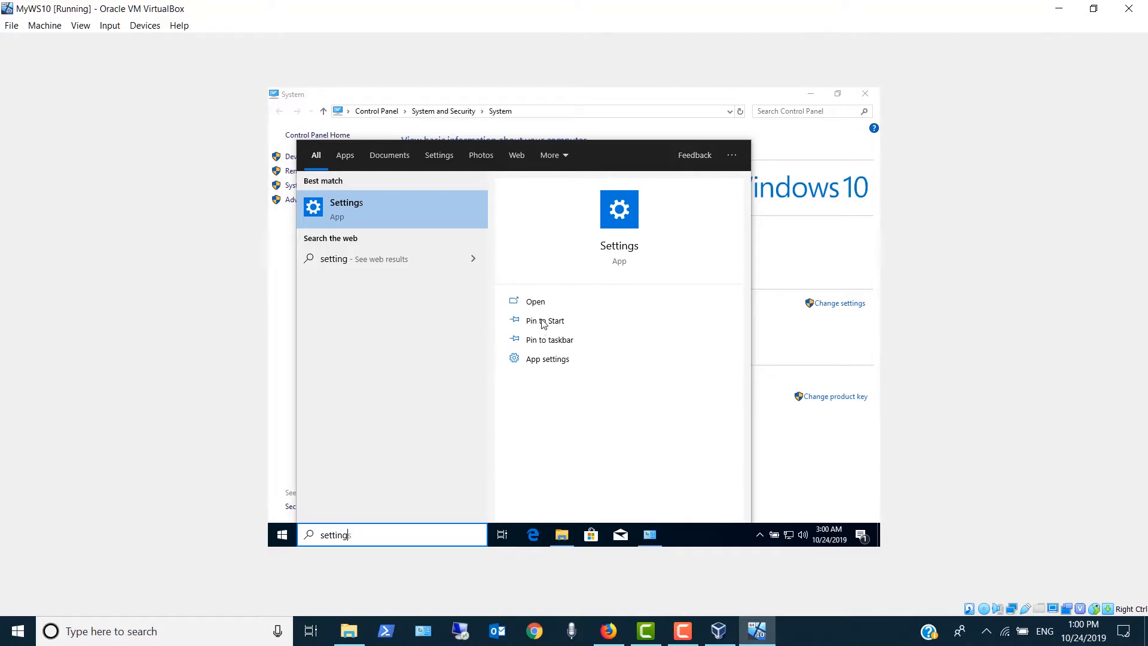
text(s)
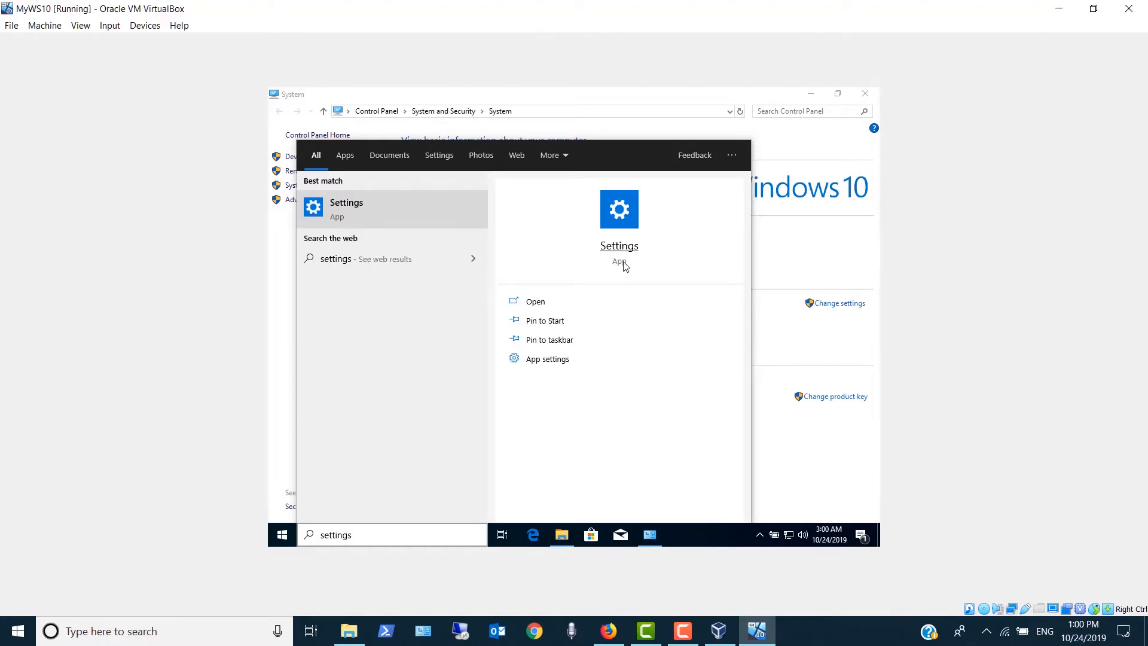
click(860, 97)
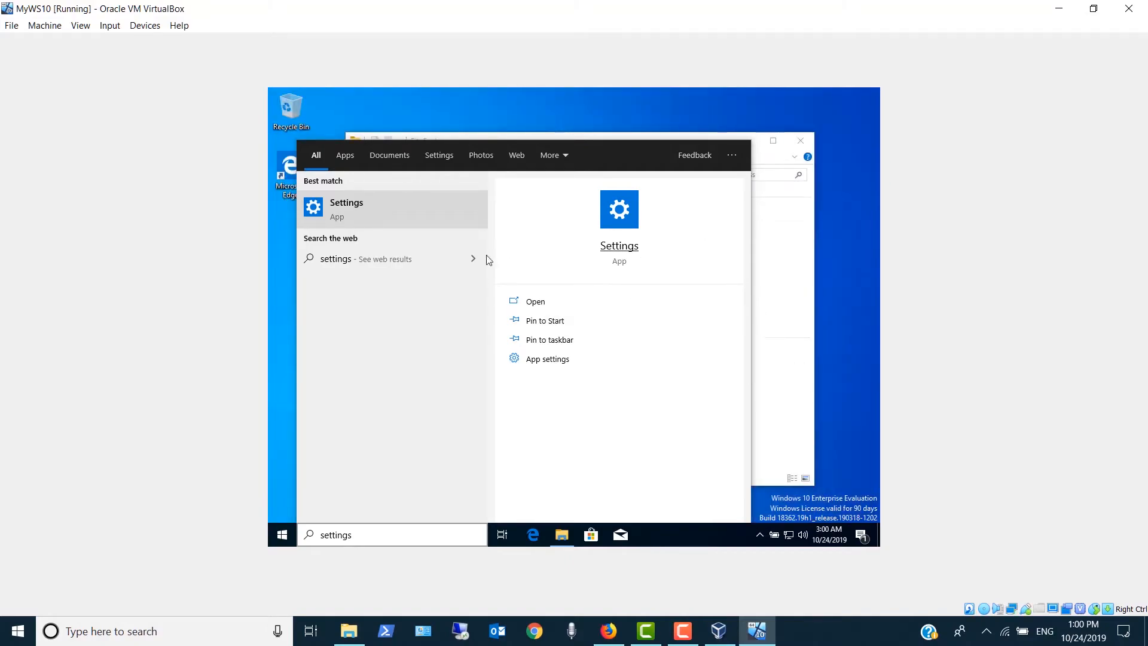
click(340, 215)
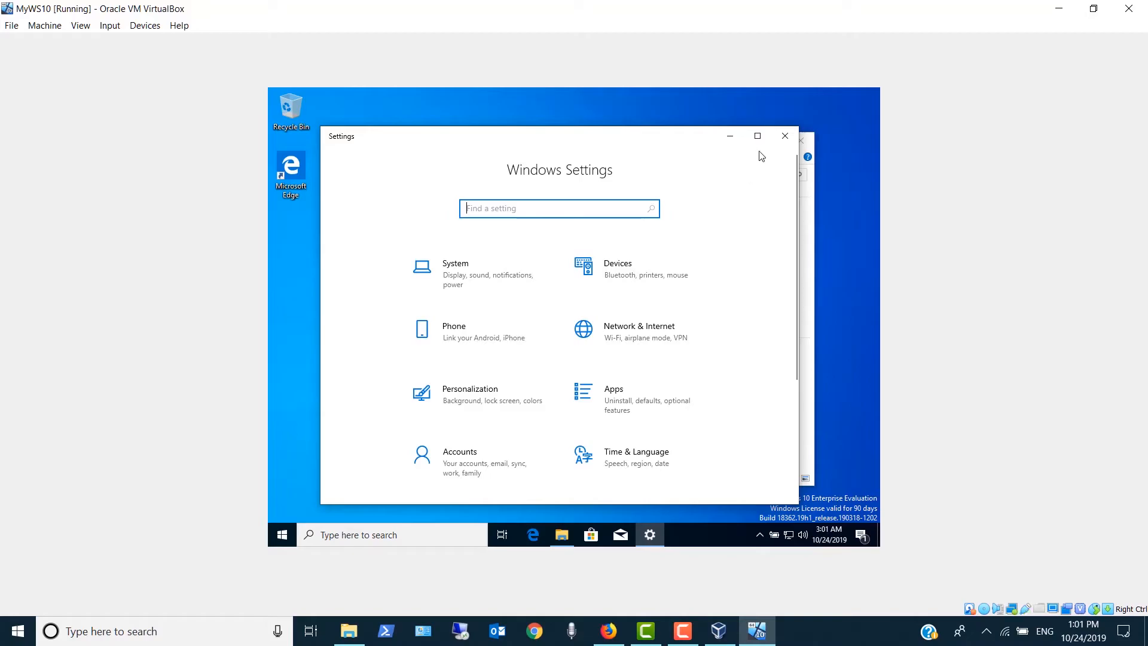
- Close the Settings and File Explorer windows to return to the empty desktop
click(784, 136)
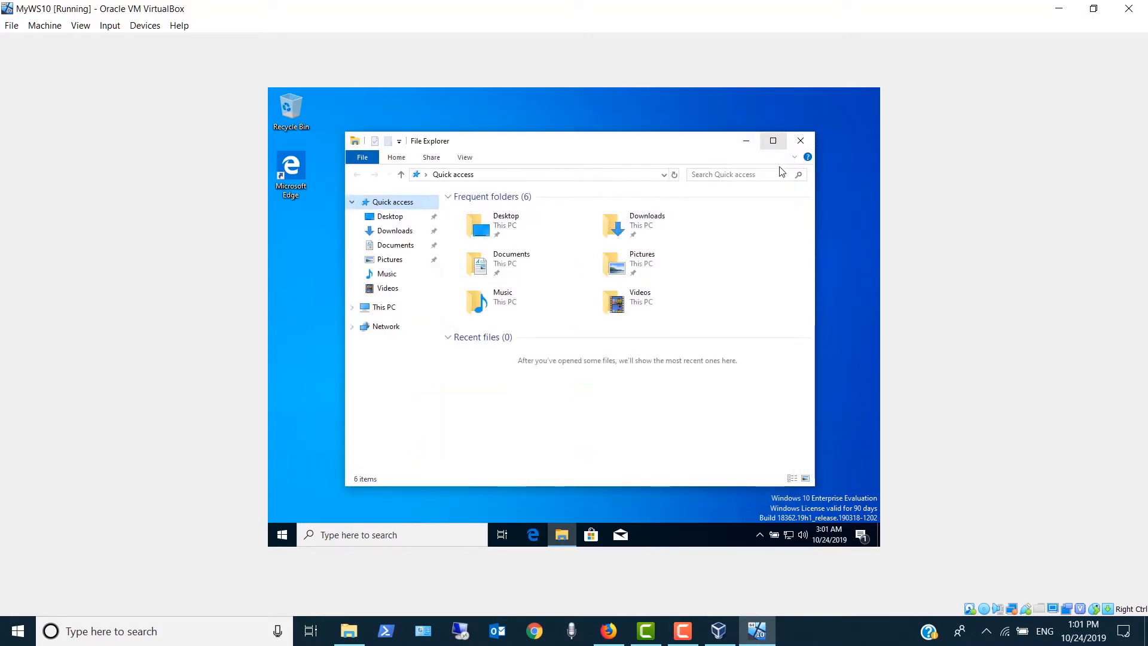
click(805, 144)
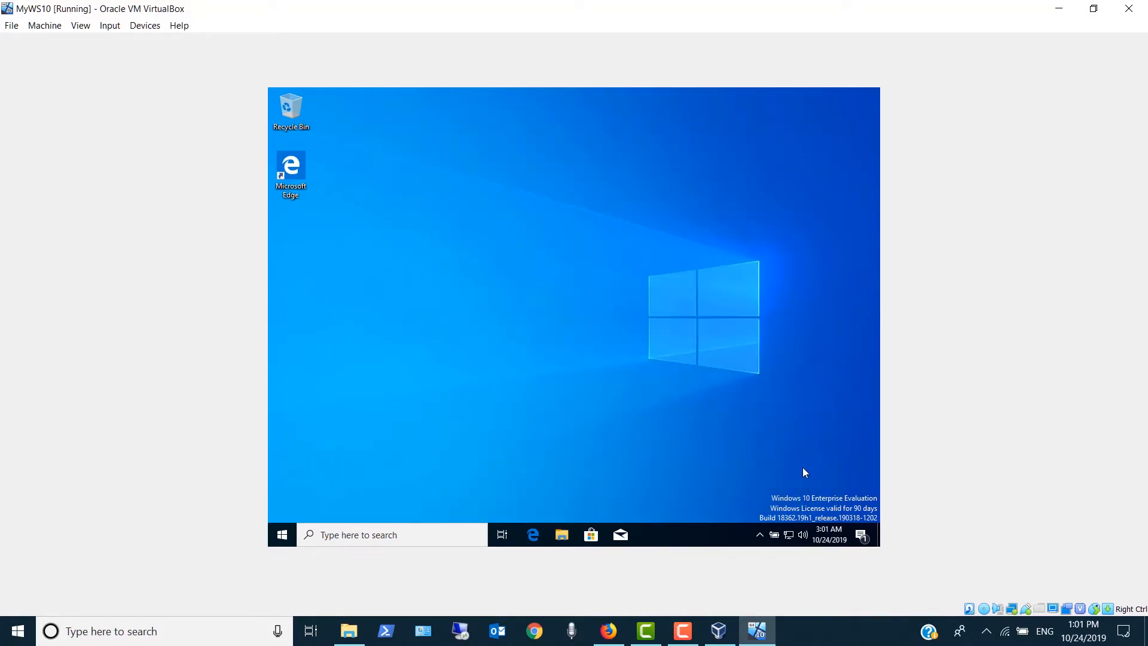
right_click(803, 535)
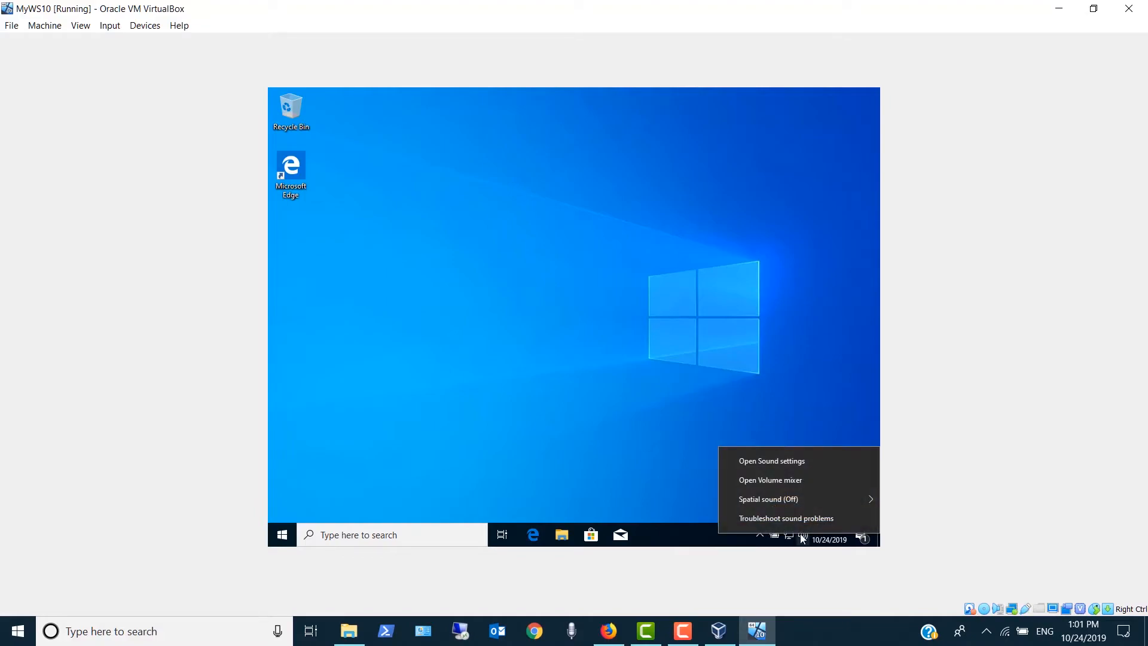
click(566, 456)
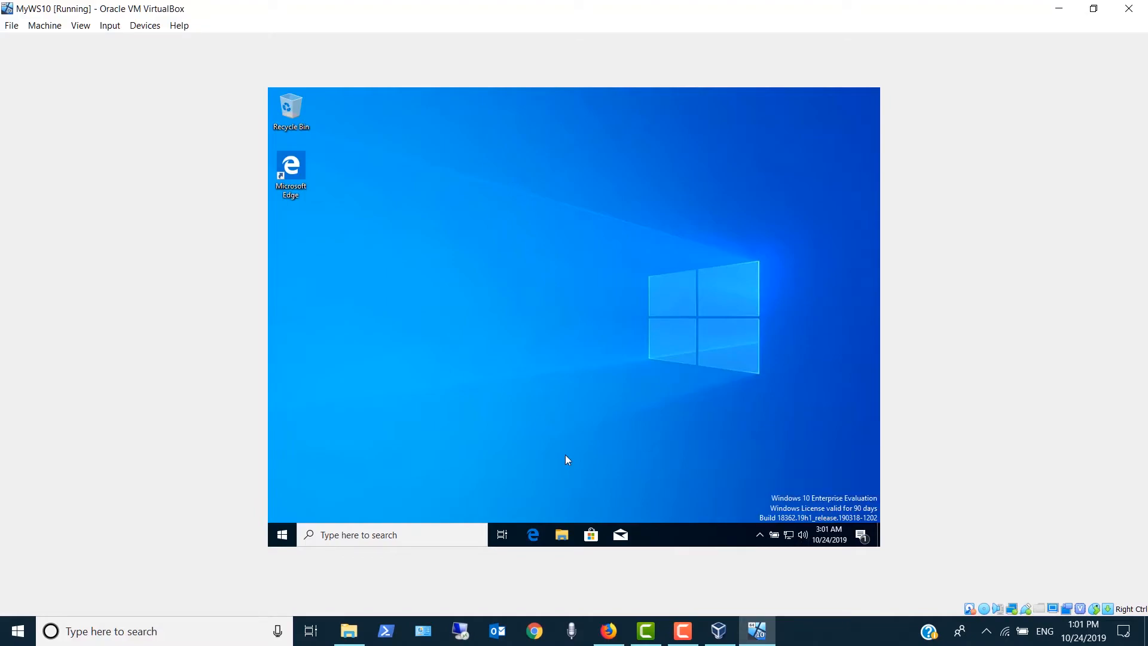
- Open the Internet Protocol Version 4 (TCP/IPv4) properties of the Ethernet adapter through the network adapter options
right_click(784, 532)
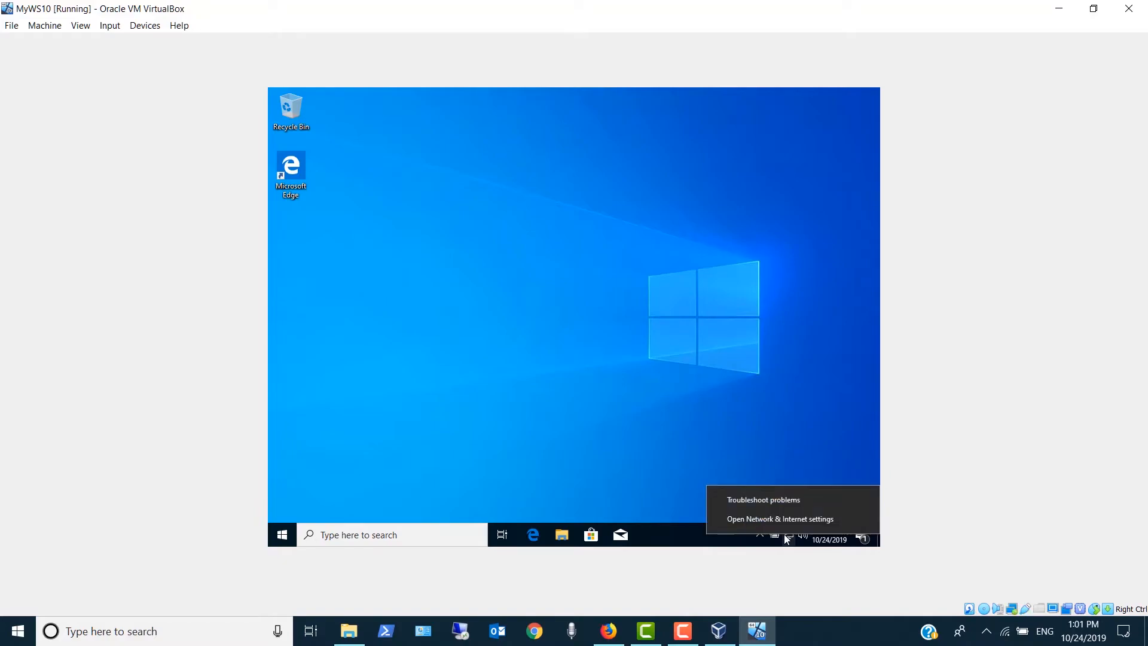
click(784, 525)
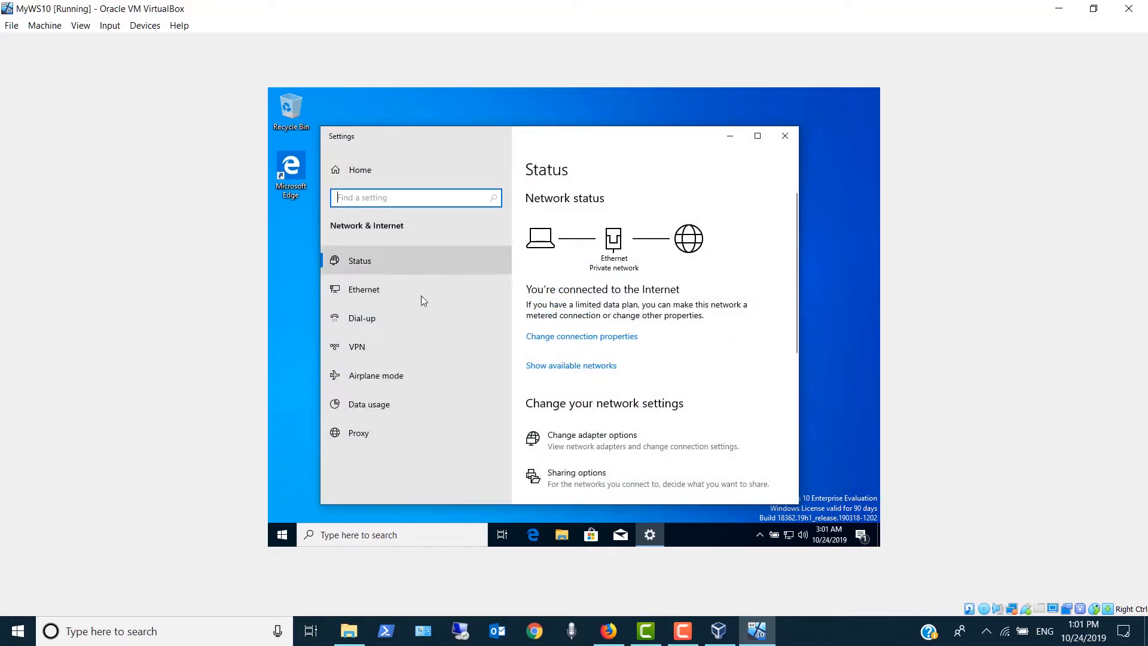
click(409, 291)
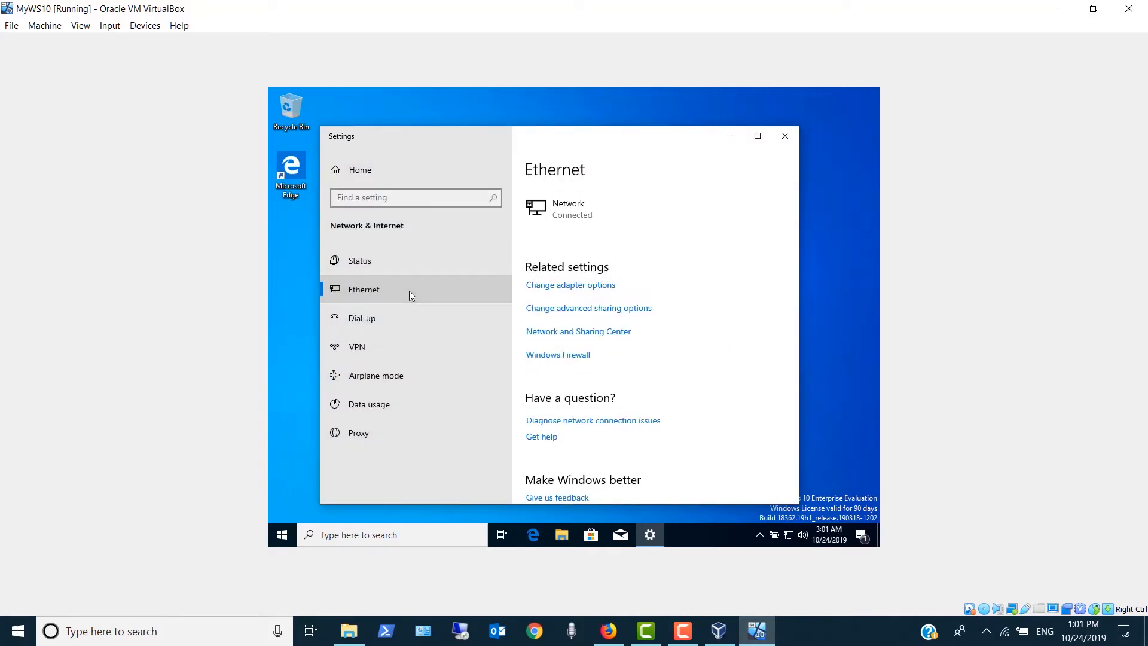
click(551, 286)
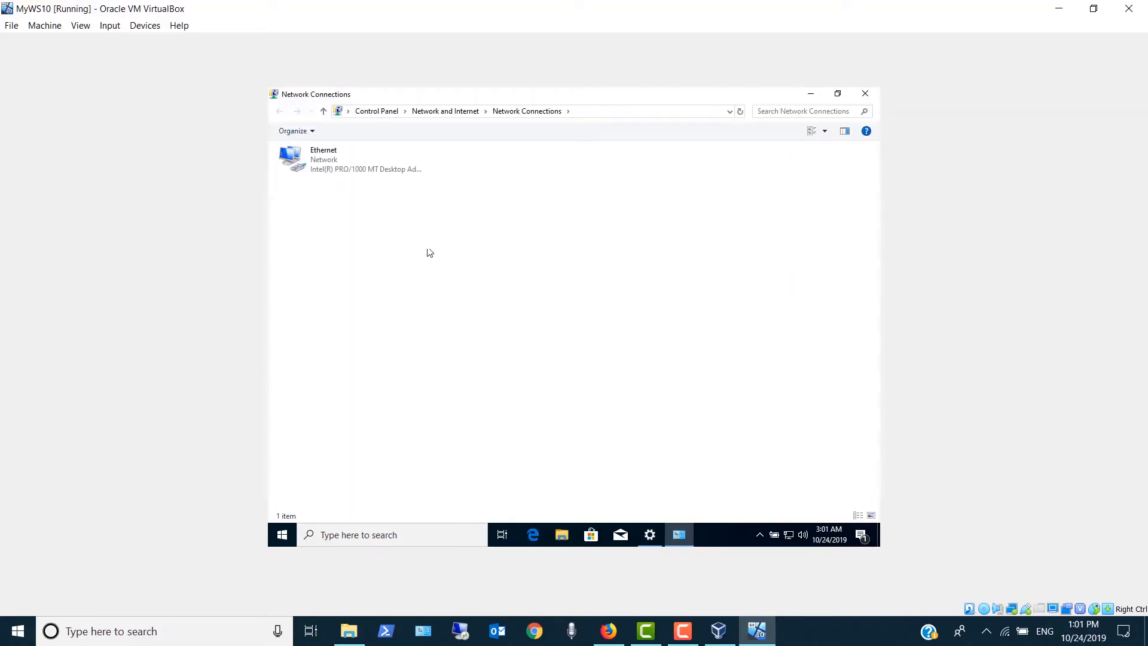
right_click(307, 160)
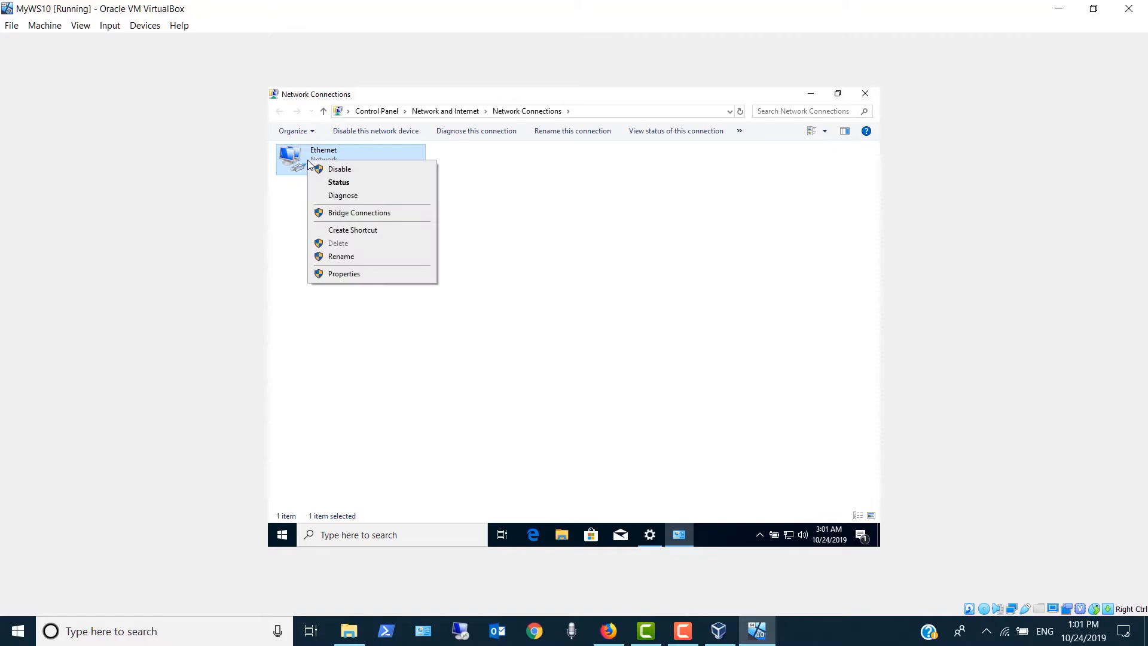
click(324, 275)
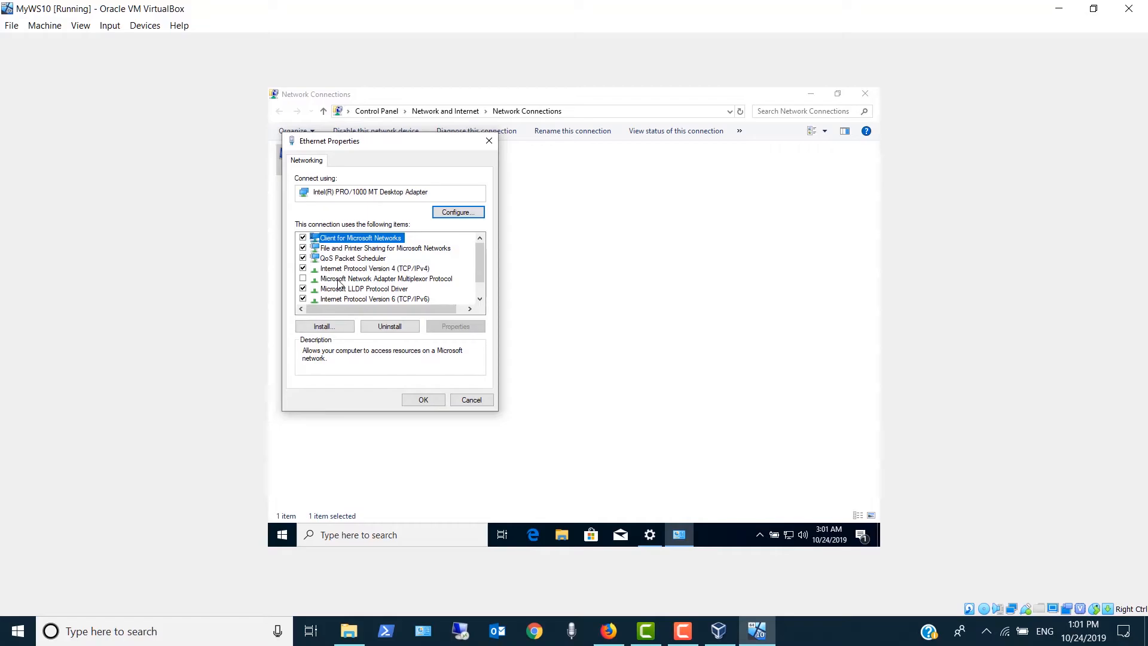
click(378, 270)
click(456, 327)
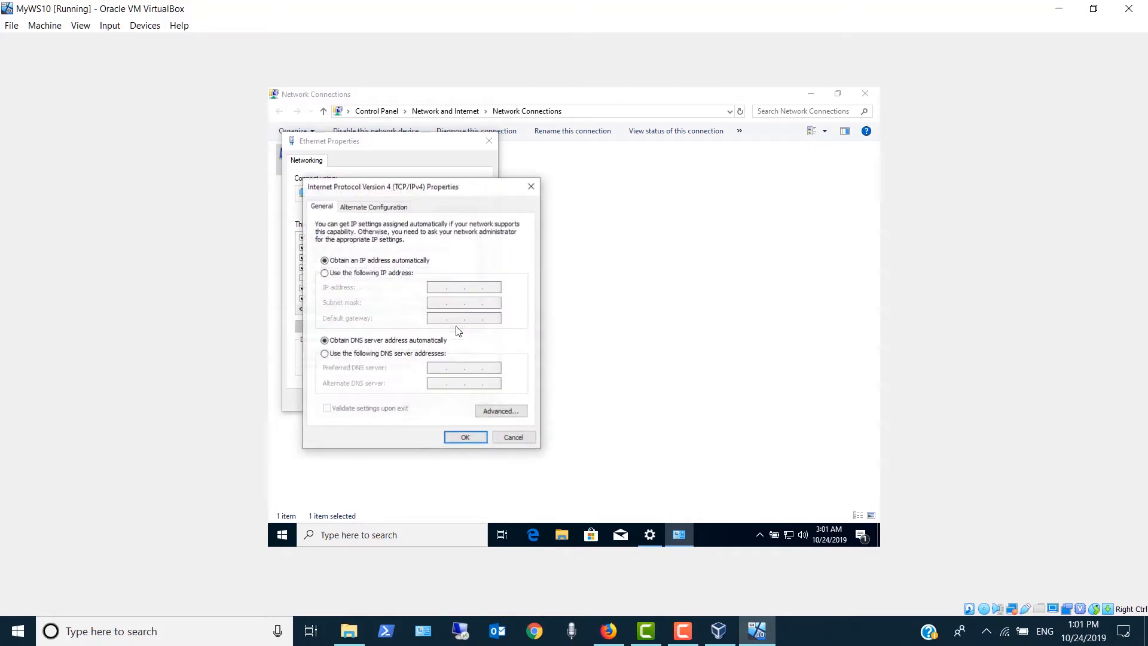
- Assign the static IP address 172.16.200.170 with subnet mask 255.255.255.0 and default gateway 172.16.200.1
click(324, 274)
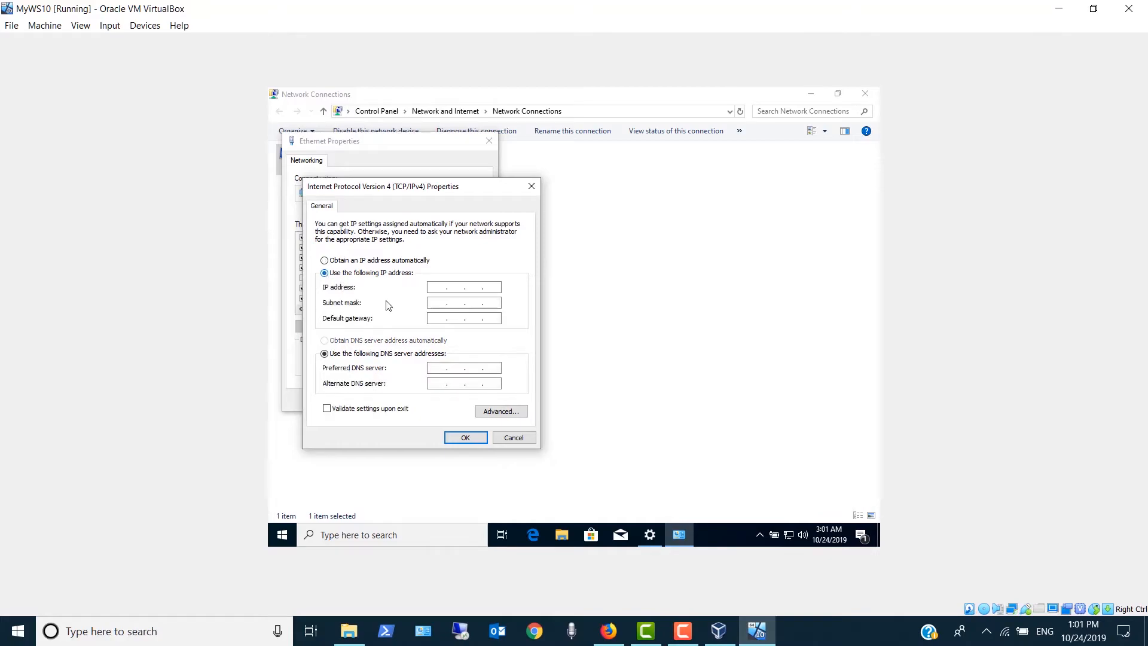
click(435, 285)
text(172 . 16 . 200 . 170)
key(Tab)
text(255 . 255 . 255)
key(Tab)
text(172 . 16 . 200)
- Set the preferred DNS server to 172.16.200.1 and the alternate to 8.8.8.8, and accept the IPv4 settings
key(Tab)
key(Tab)
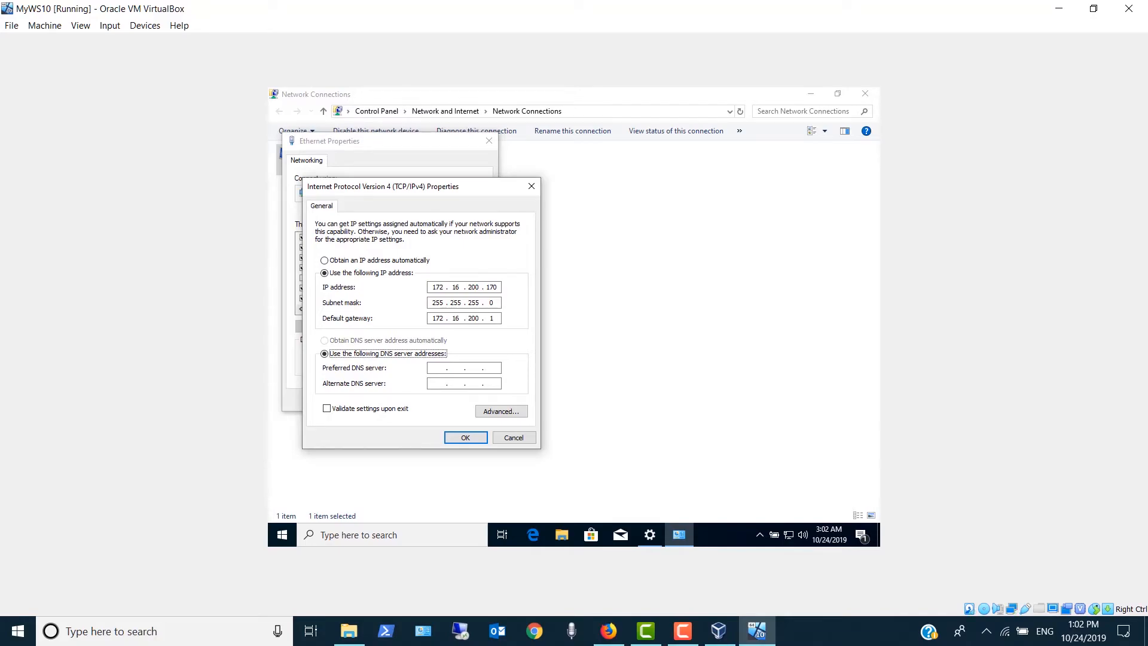
text(172 . 16 . 200 . 1)
key(Tab)
text(8 . 8 . 8 . 8)
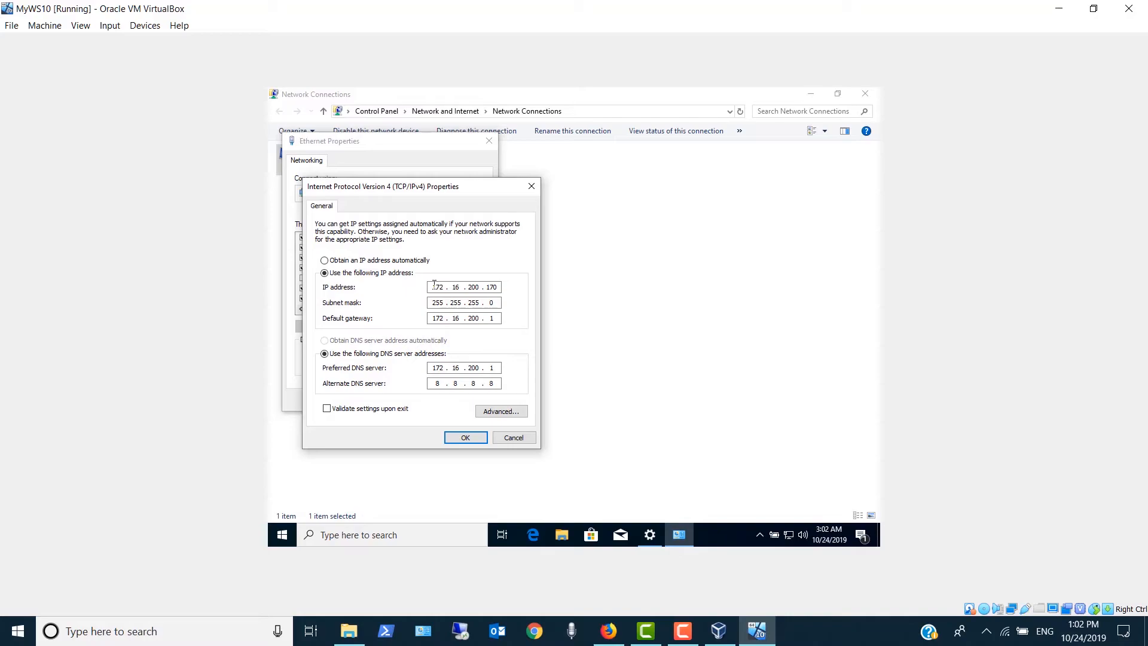
click(466, 437)
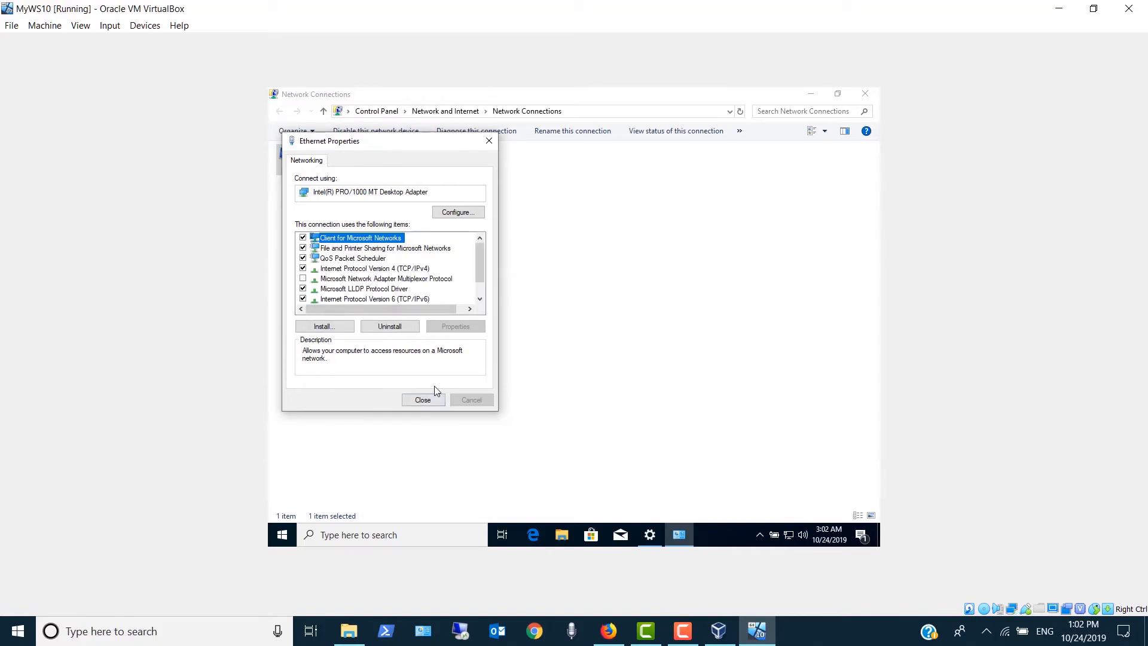
- Close the Ethernet Properties, Network Connections and Settings windows to return to the desktop
click(420, 401)
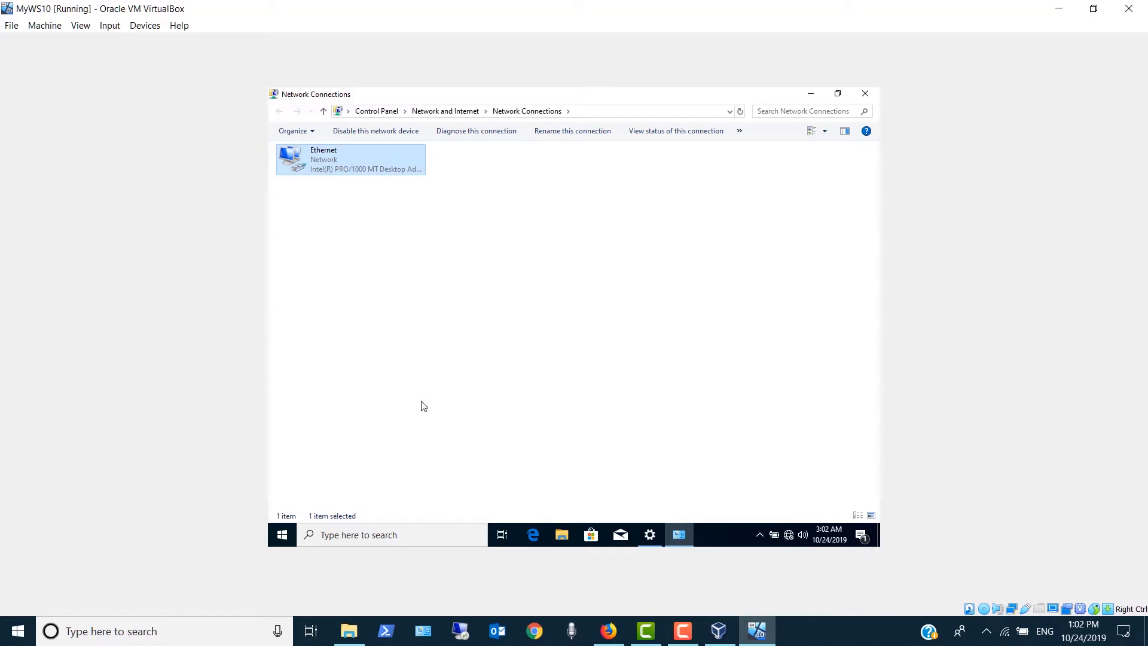
click(861, 94)
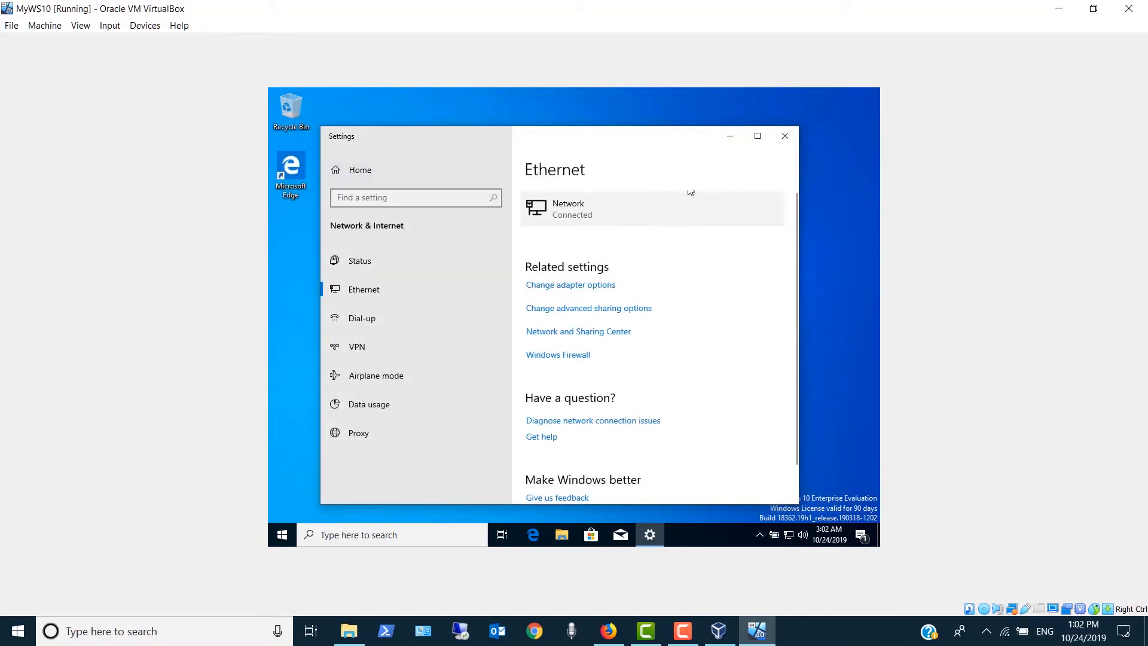
click(784, 139)
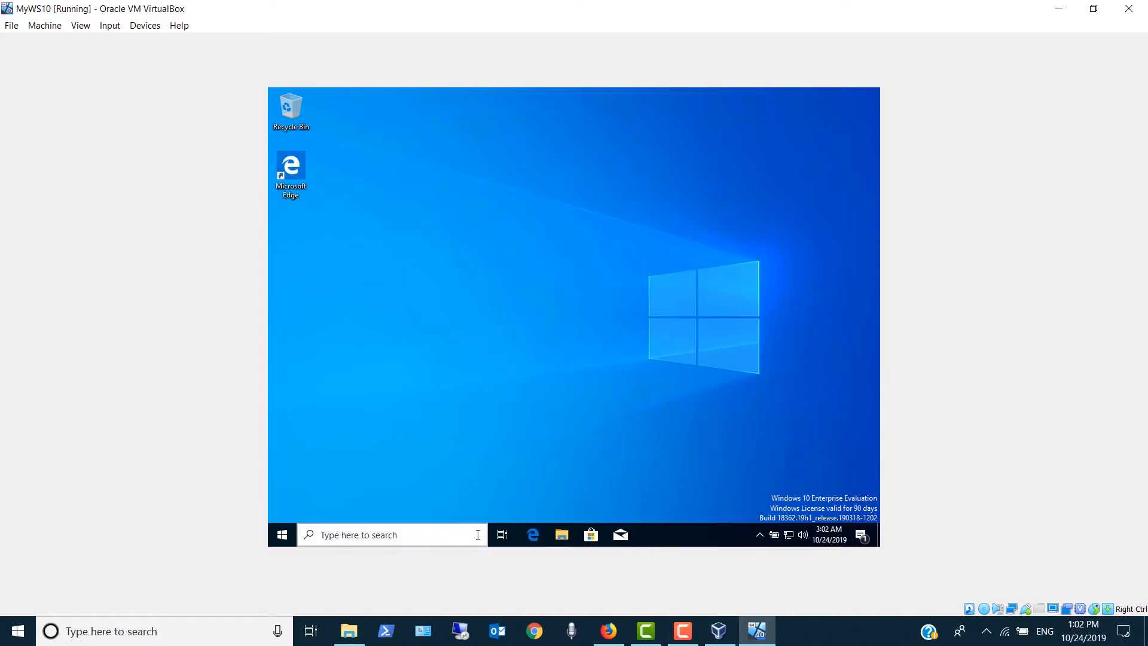
- Open Windows Settings and go to the Date & time page of Time & Language
click(285, 536)
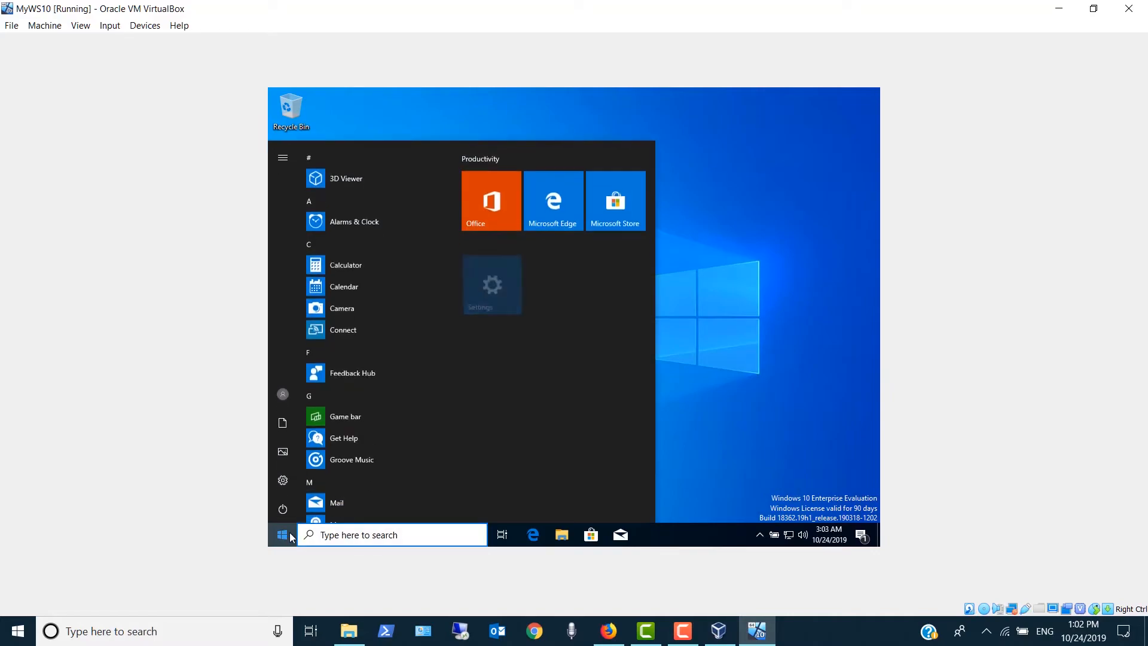
click(480, 277)
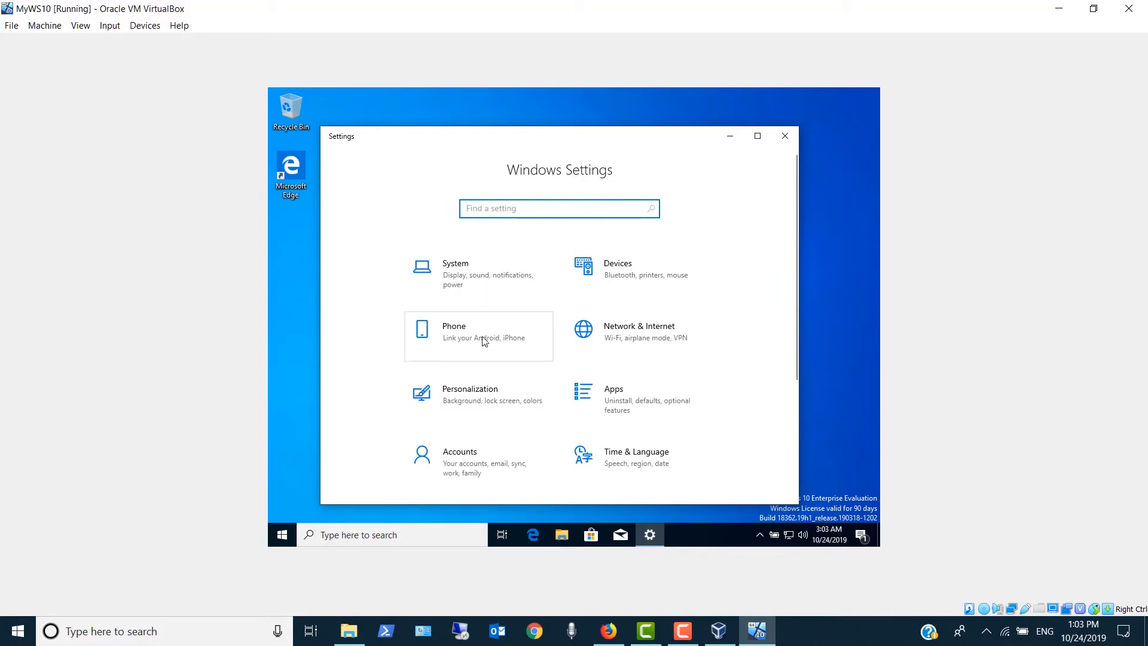
click(584, 448)
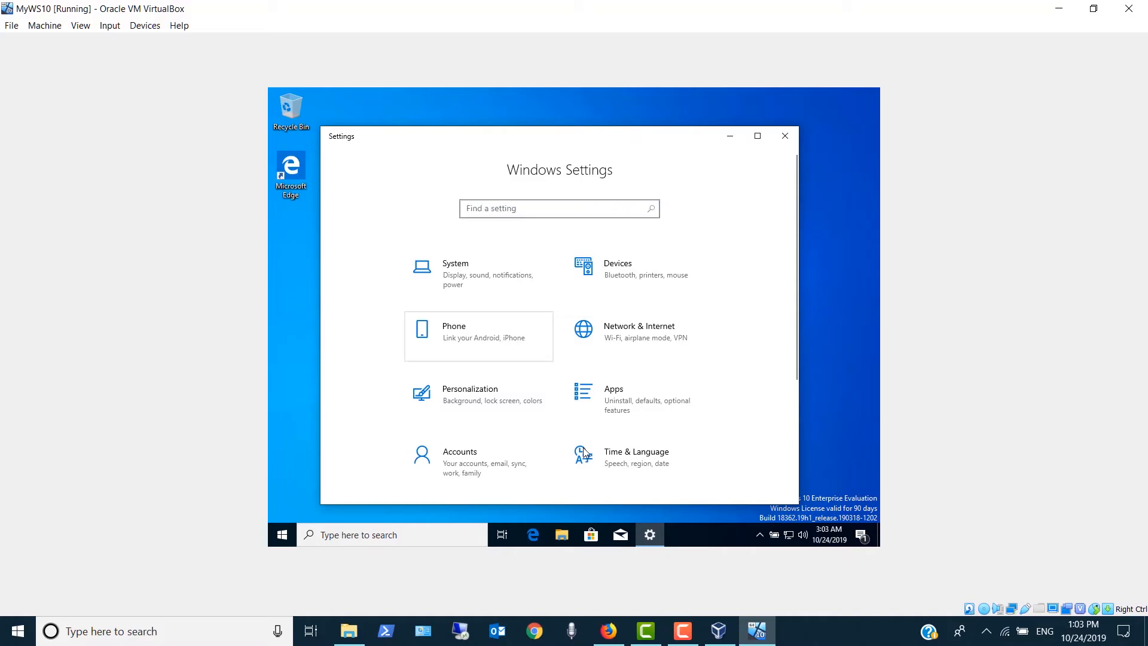
click(585, 453)
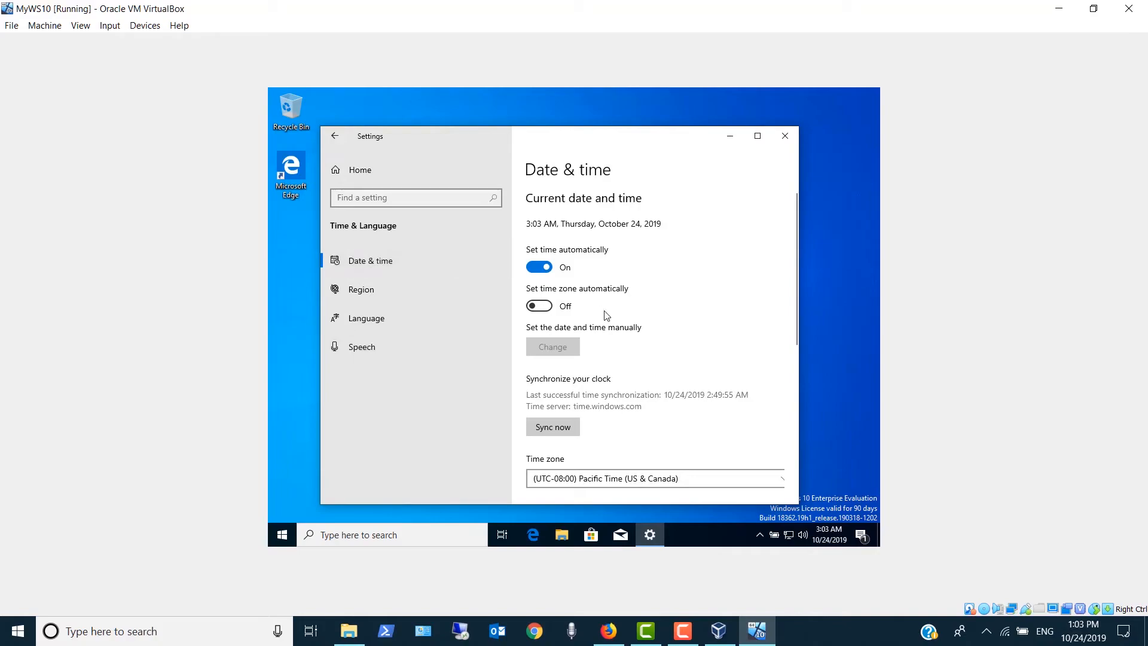
- Set the time zone to (UTC+03:00) Kuwait, Riyadh
scroll(675, 289, down, 2)
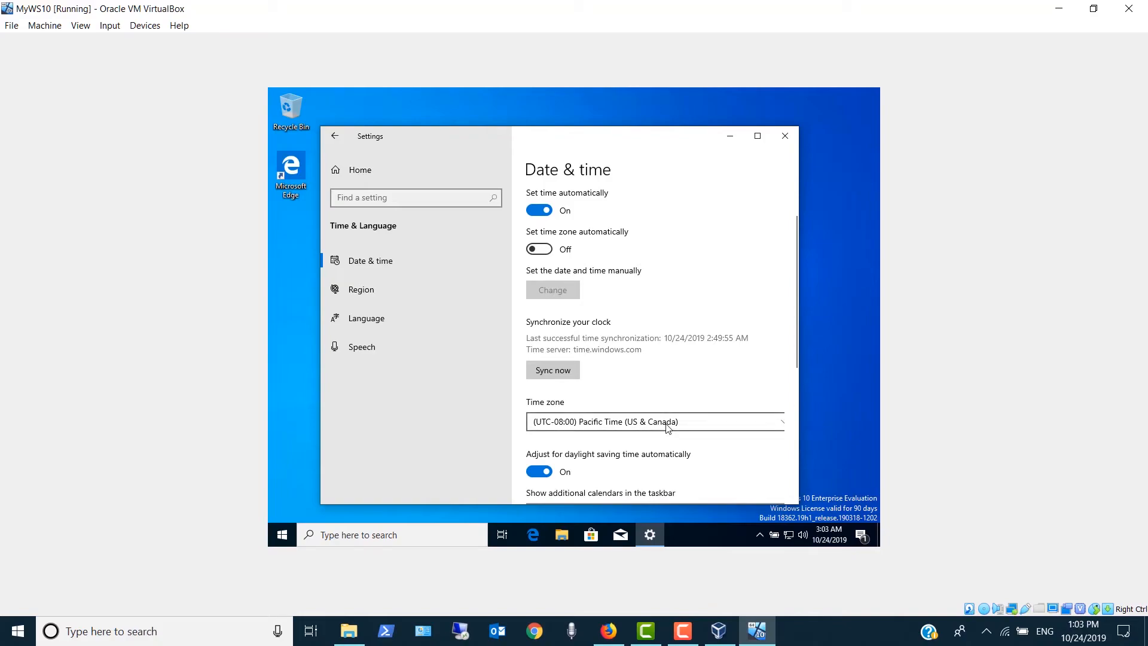
scroll(667, 427, down, 4)
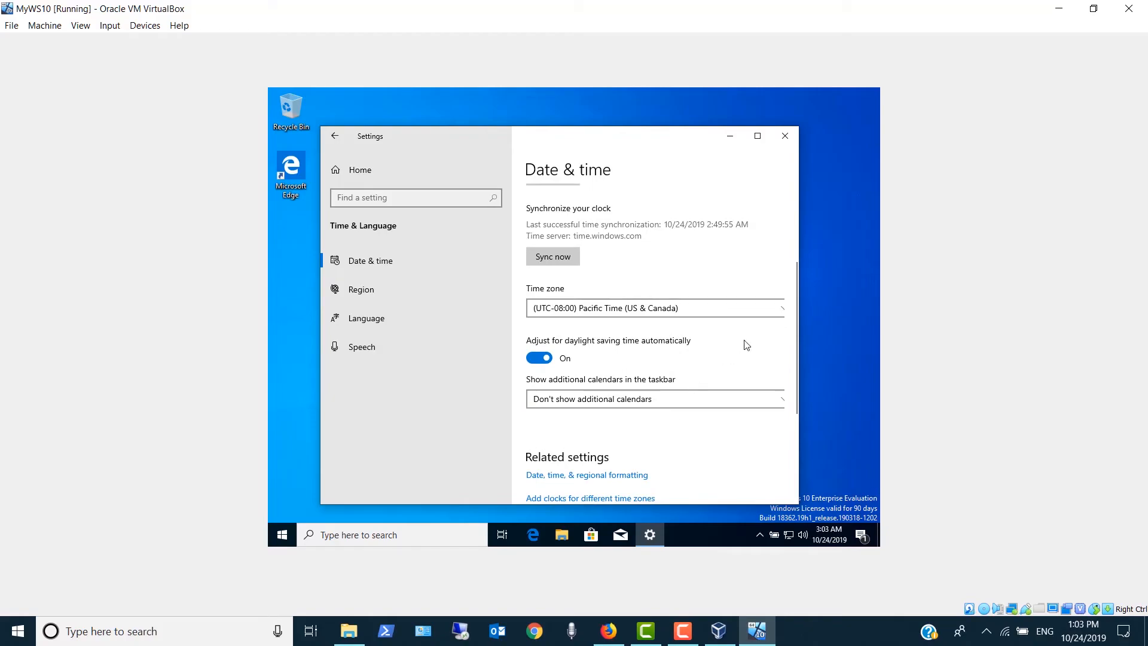
click(780, 310)
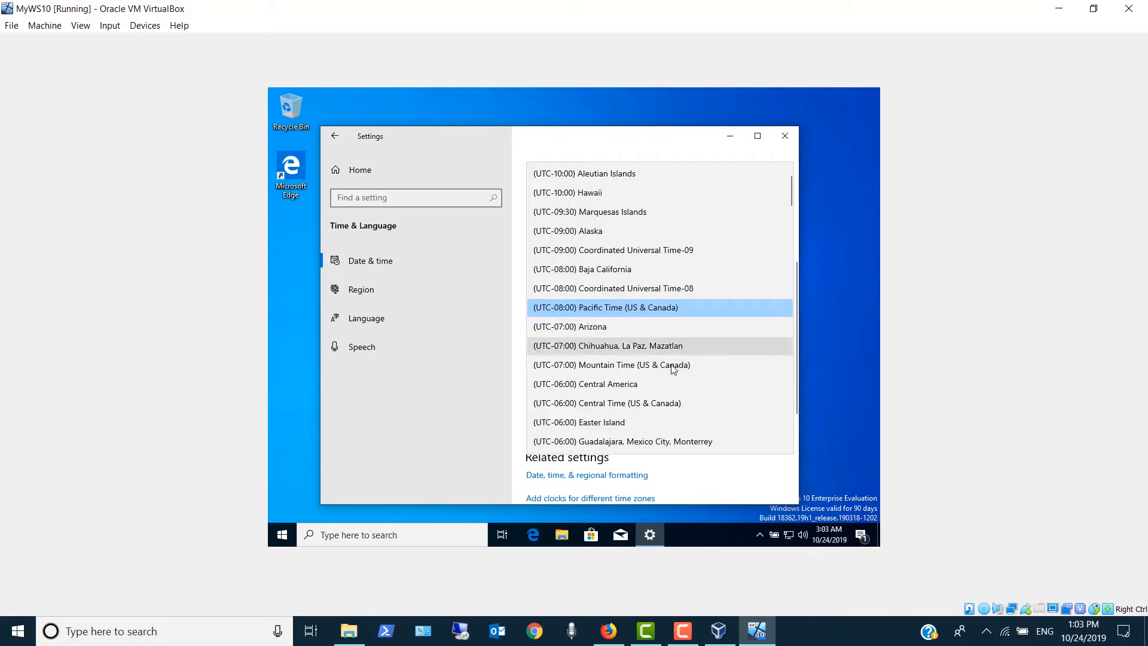
scroll(635, 385, down, 12)
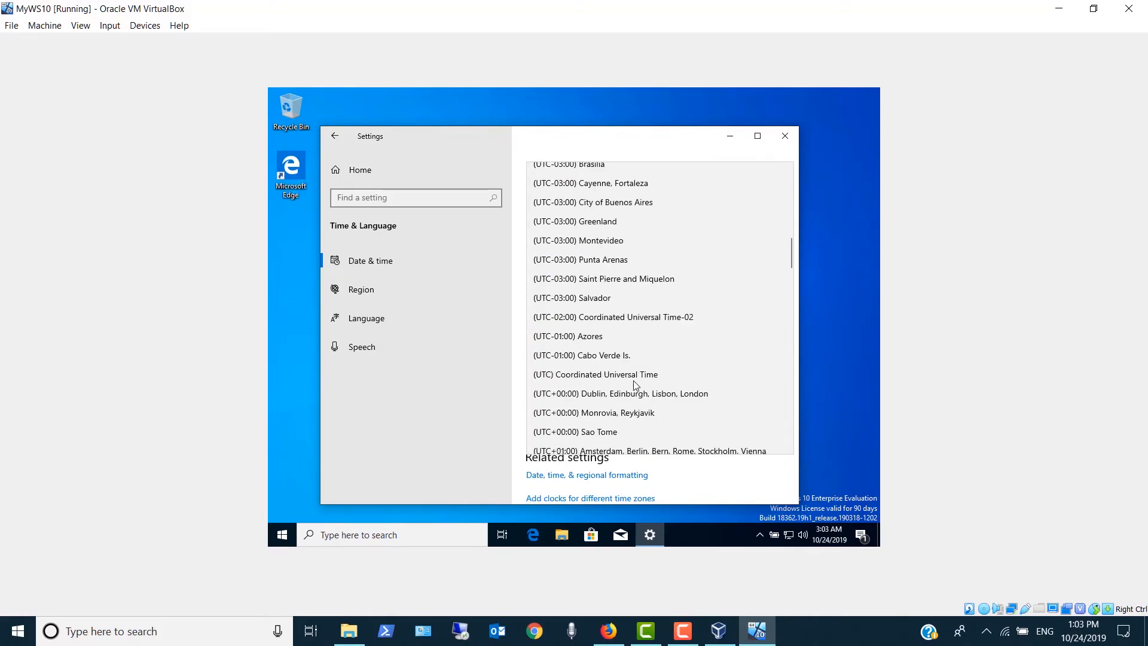
scroll(635, 385, down, 5)
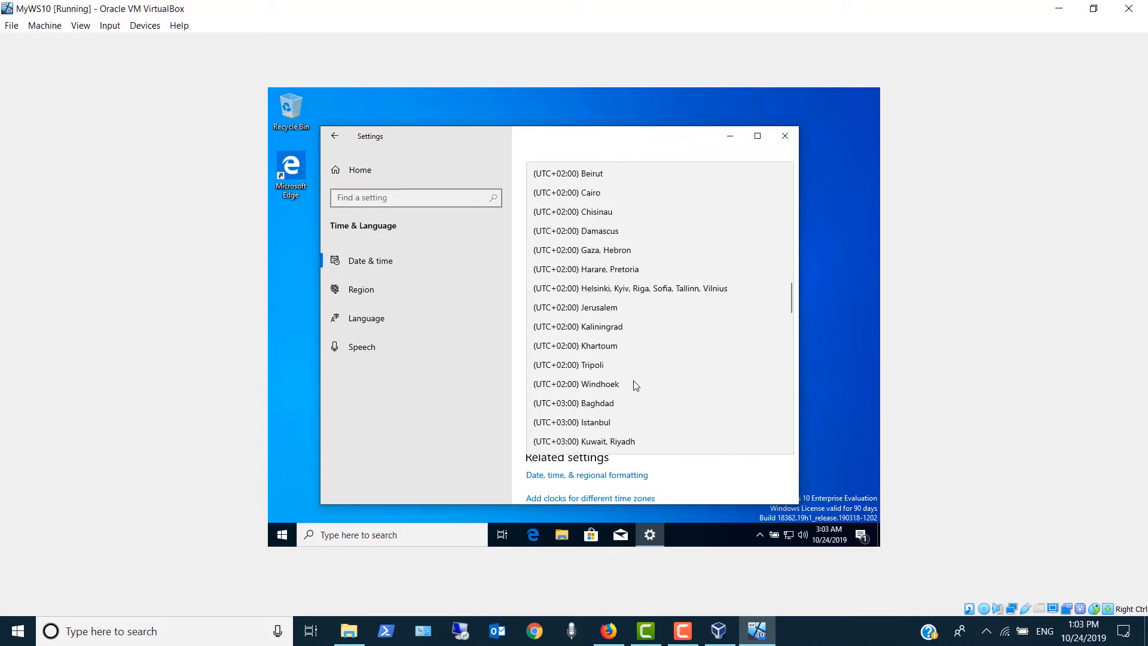
scroll(636, 384, down, 1)
click(630, 395)
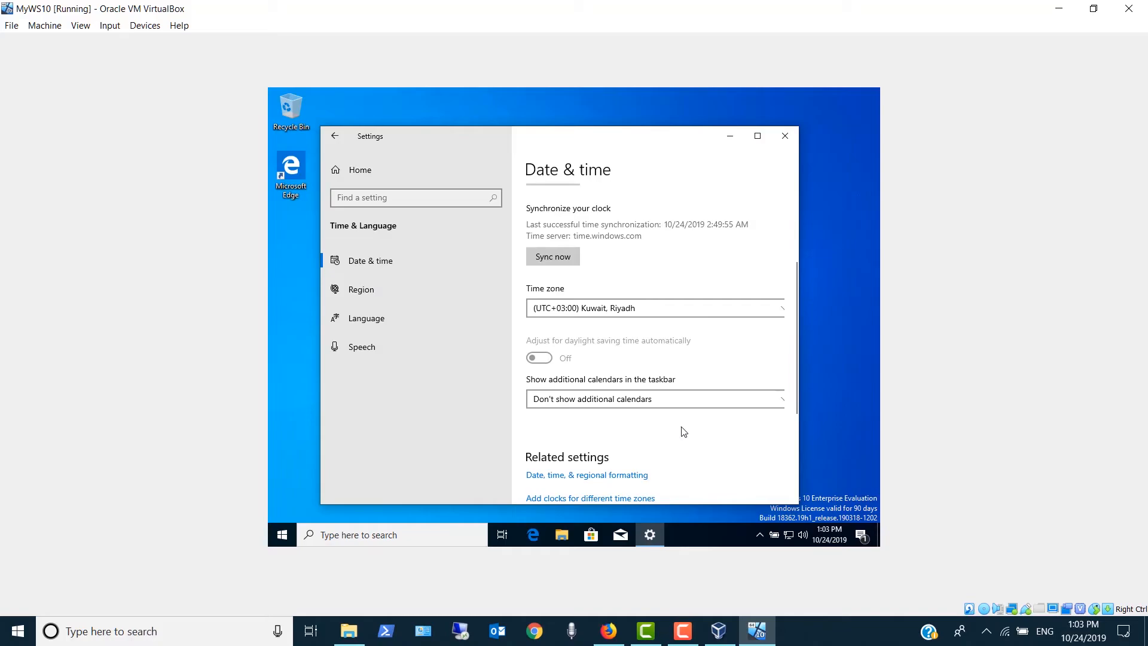
- Synchronize the clock, turn on Set time zone automatically, and close Settings
scroll(684, 432, up, 3)
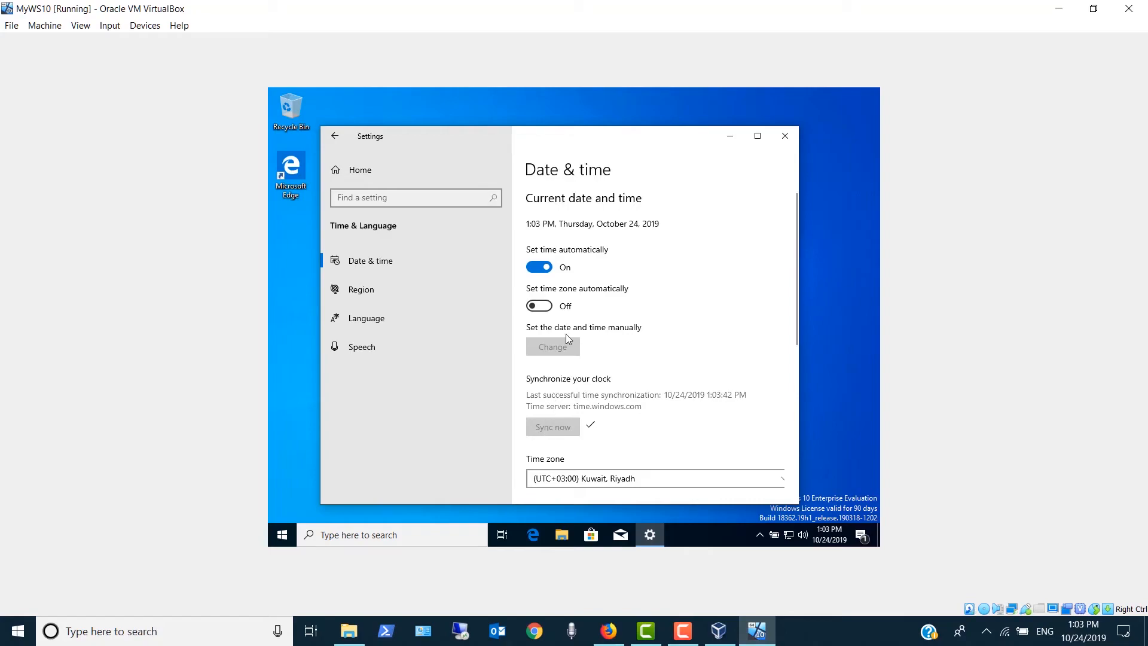
click(545, 312)
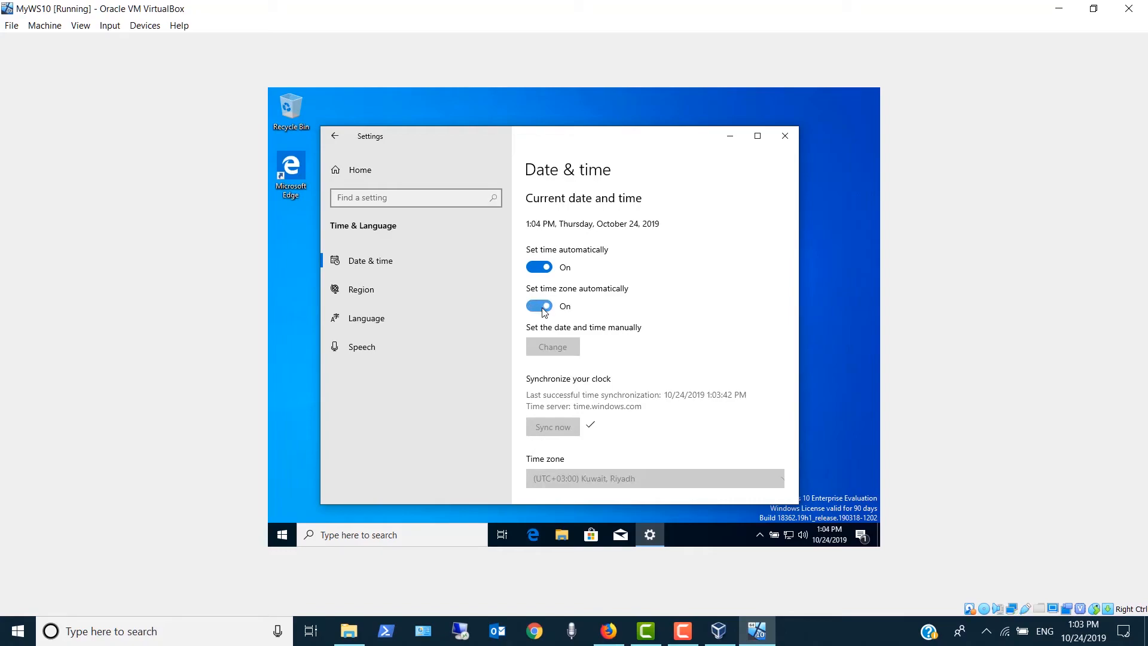
click(775, 141)
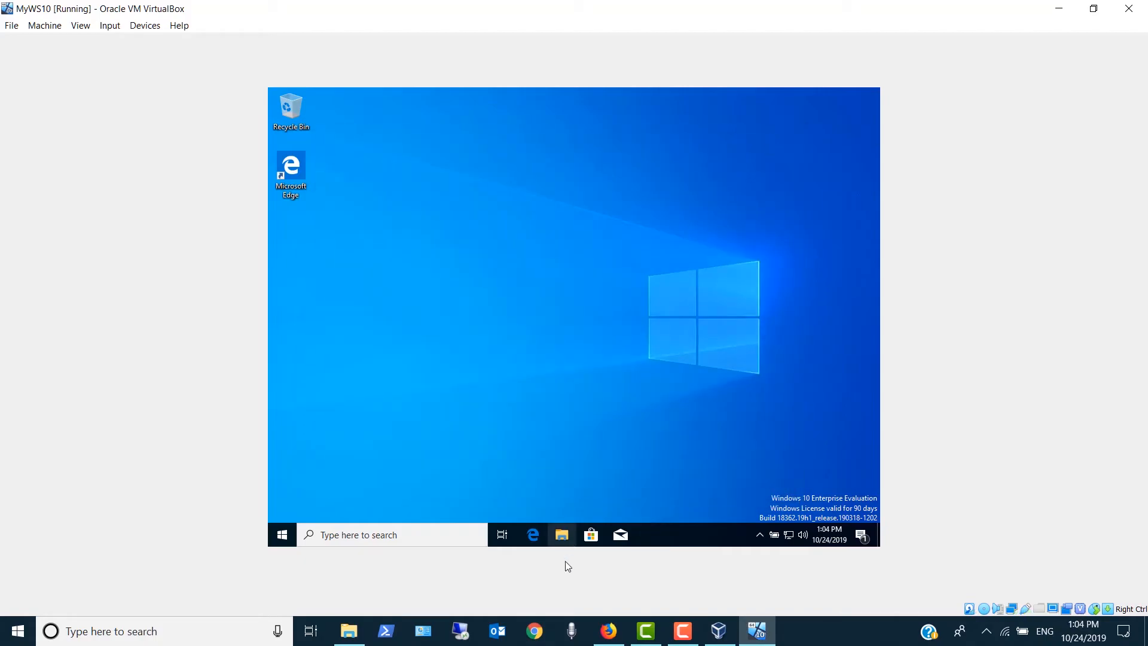
- Open Local Disk (C:) in File Explorer
click(562, 536)
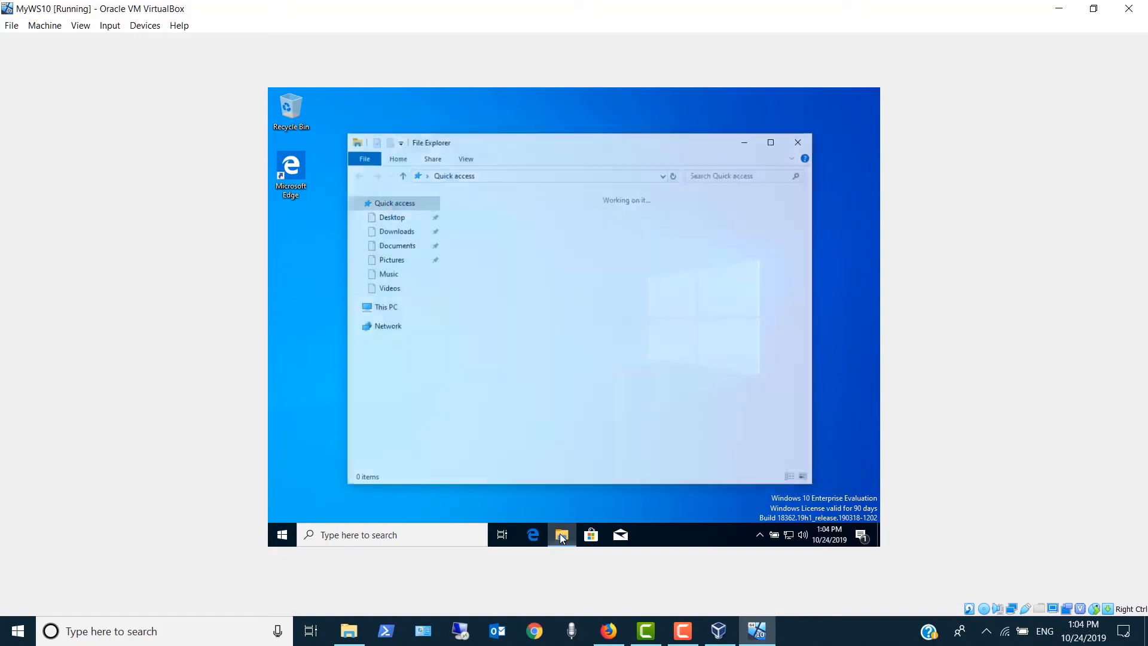
click(394, 316)
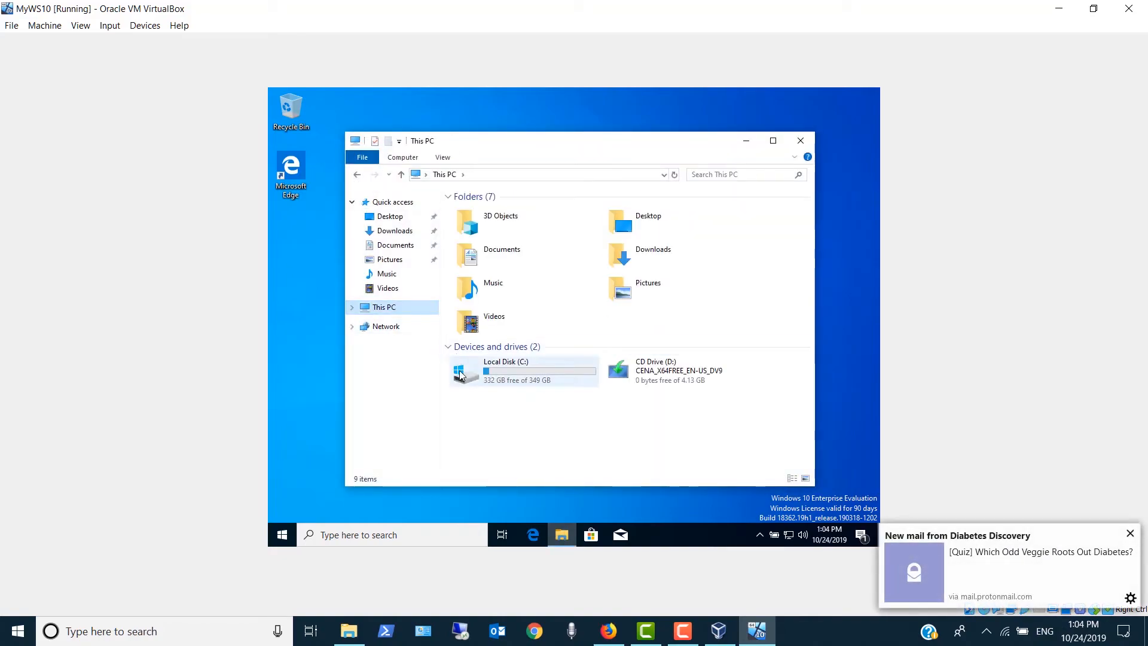
double_click(461, 375)
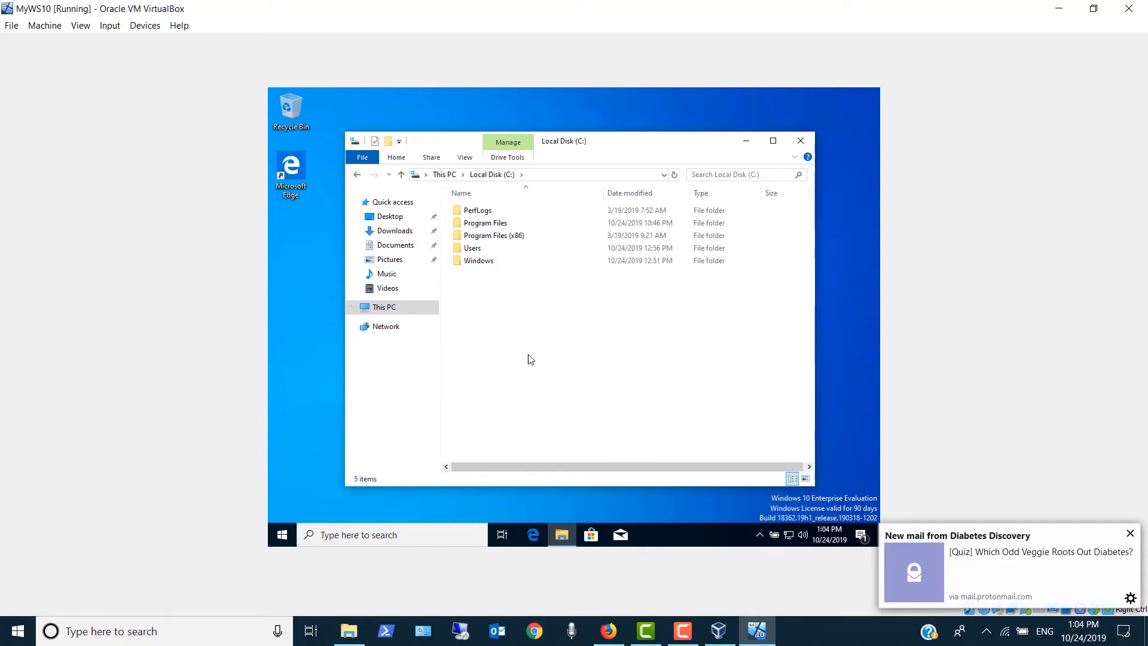
- Create a folder named Install Kits in the root of Local Disk (C:) and return to This PC
right_click(530, 353)
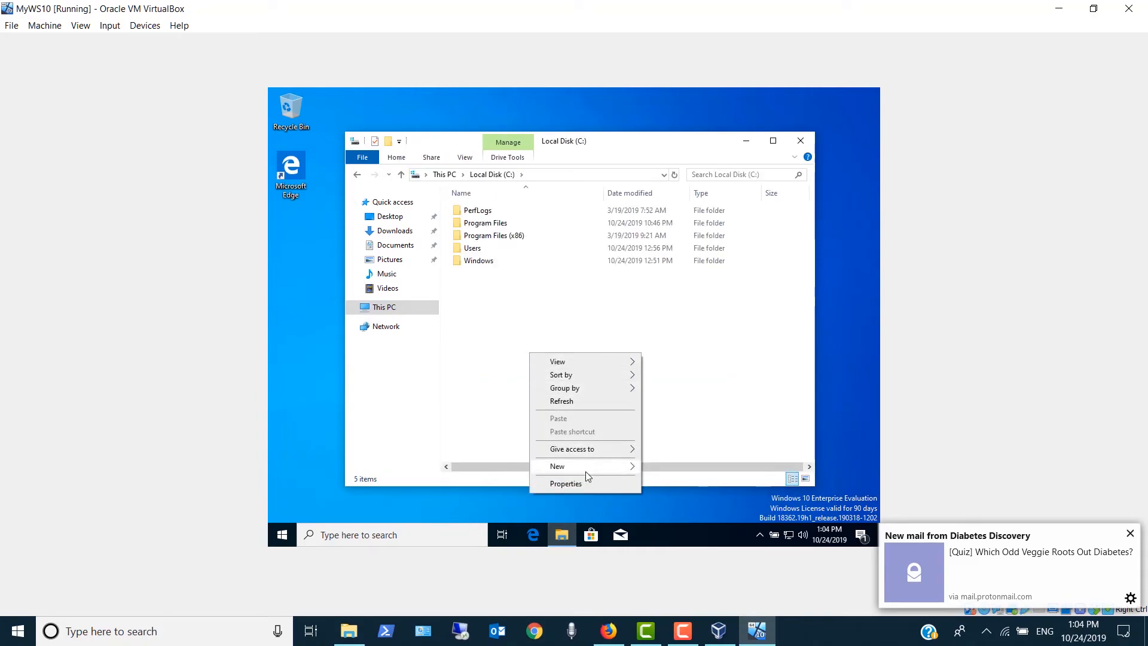
mouse_move(586, 471)
click(681, 467)
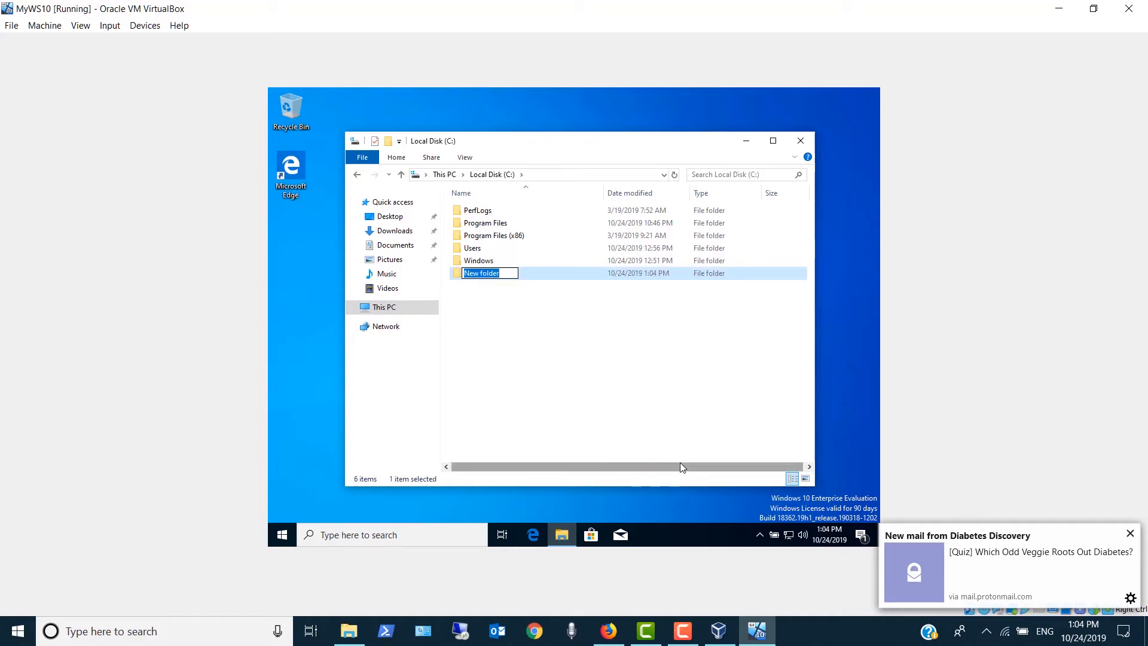
text(Install Kits)
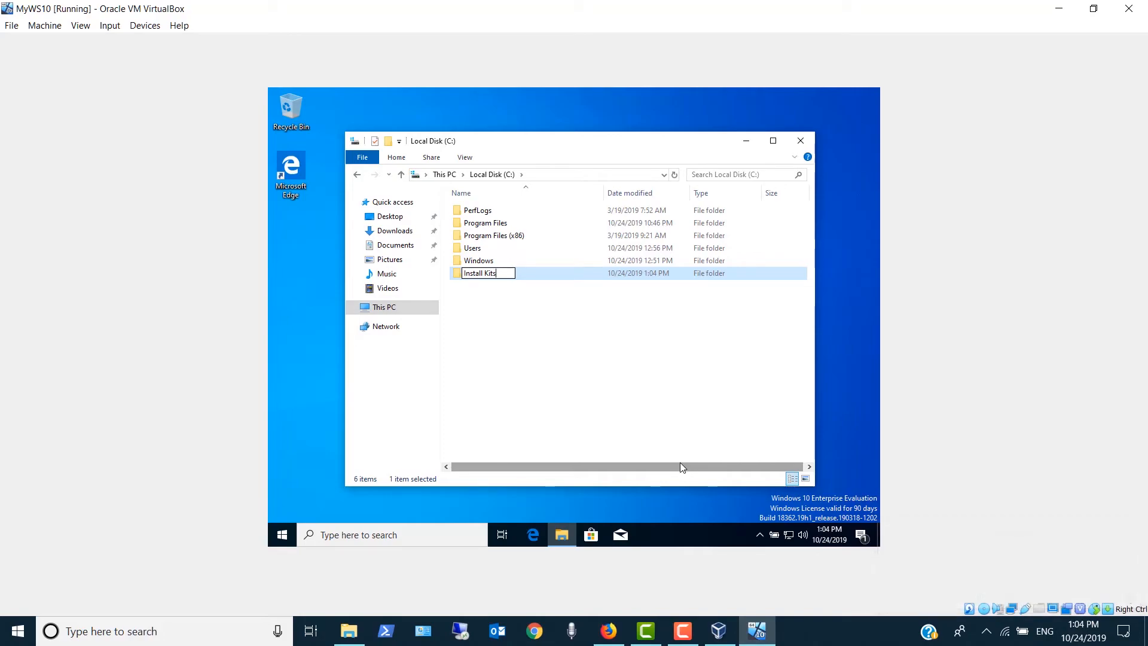
key(Return)
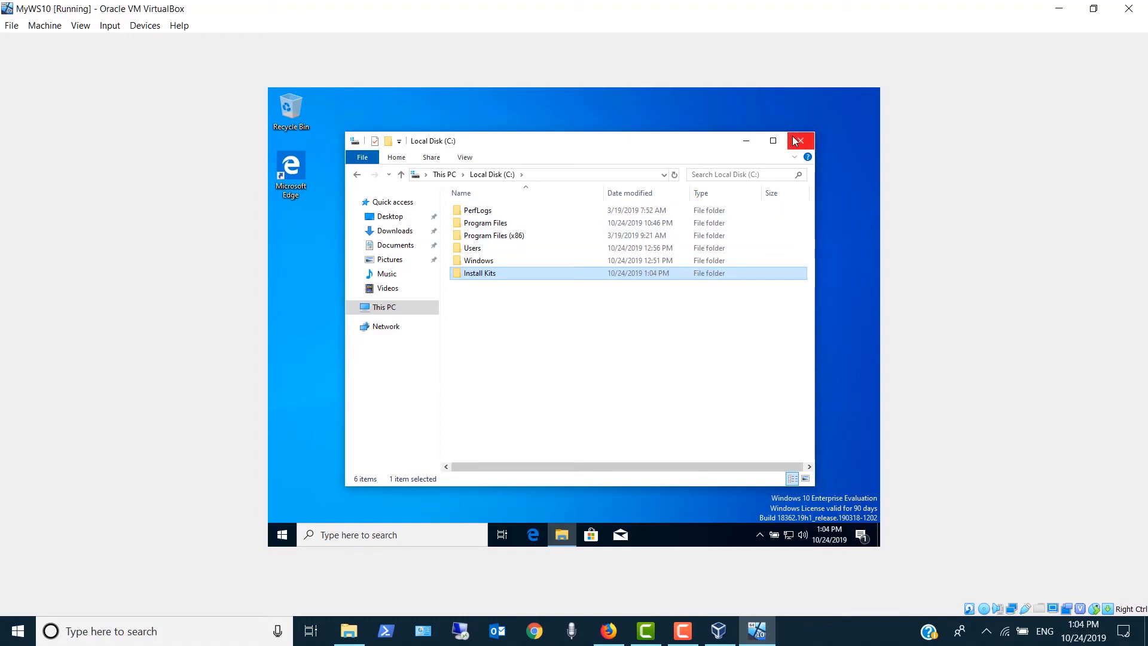
click(444, 175)
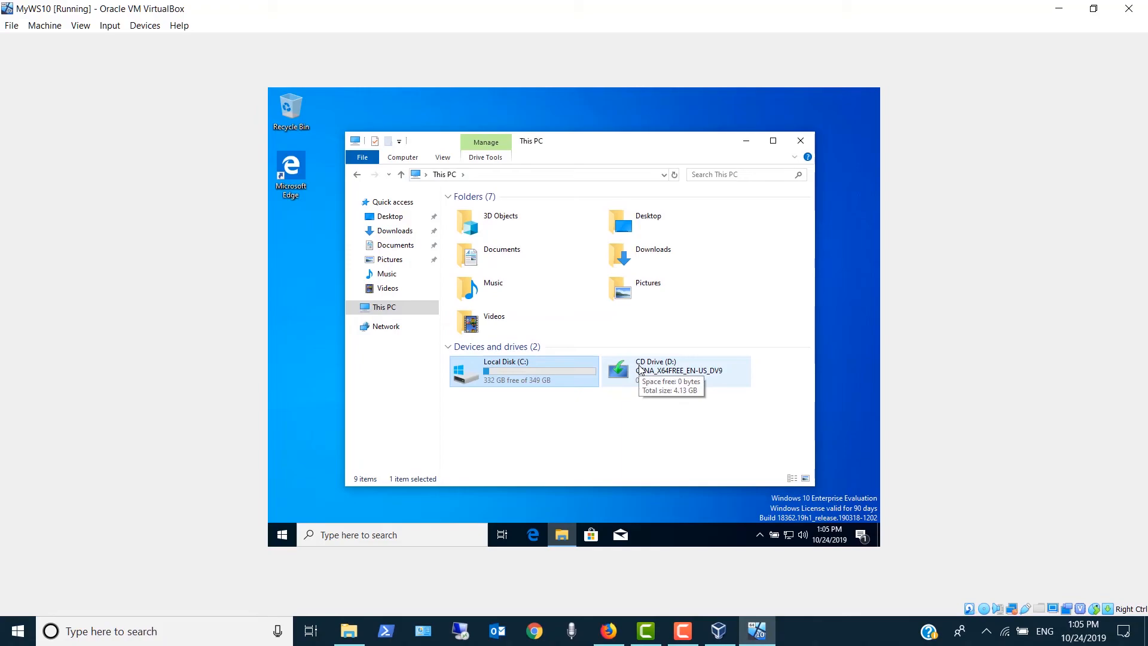
- Eject the Windows installation disc from CD Drive (D:) and insert the Guest Additions CD image into the virtual machine
click(641, 369)
right_click(641, 369)
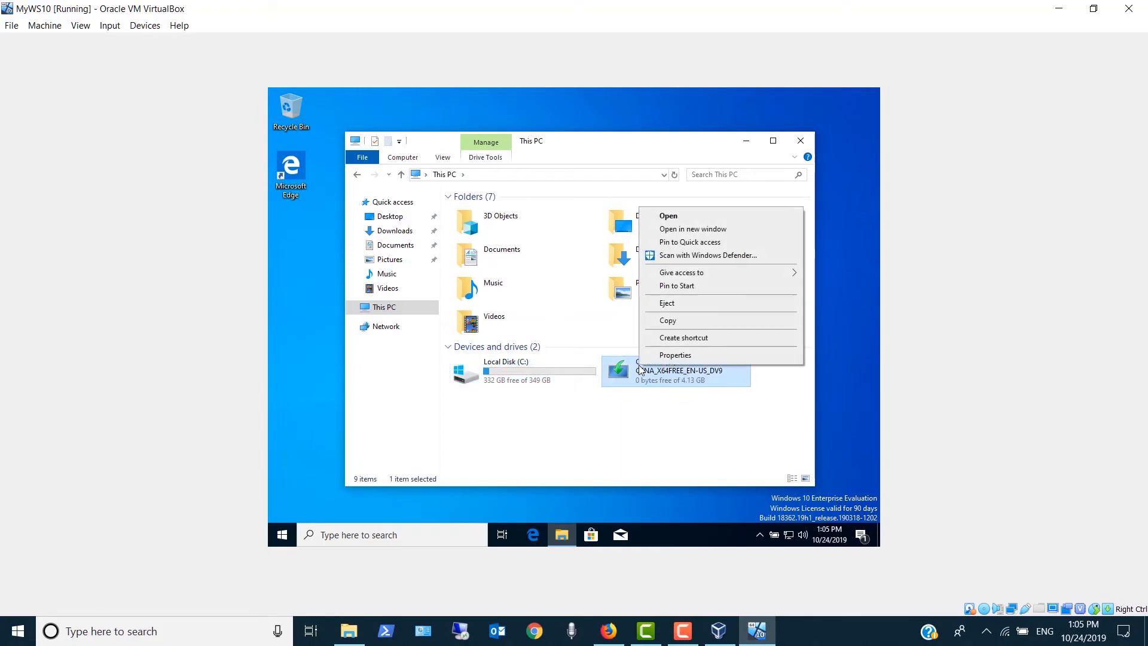
click(684, 305)
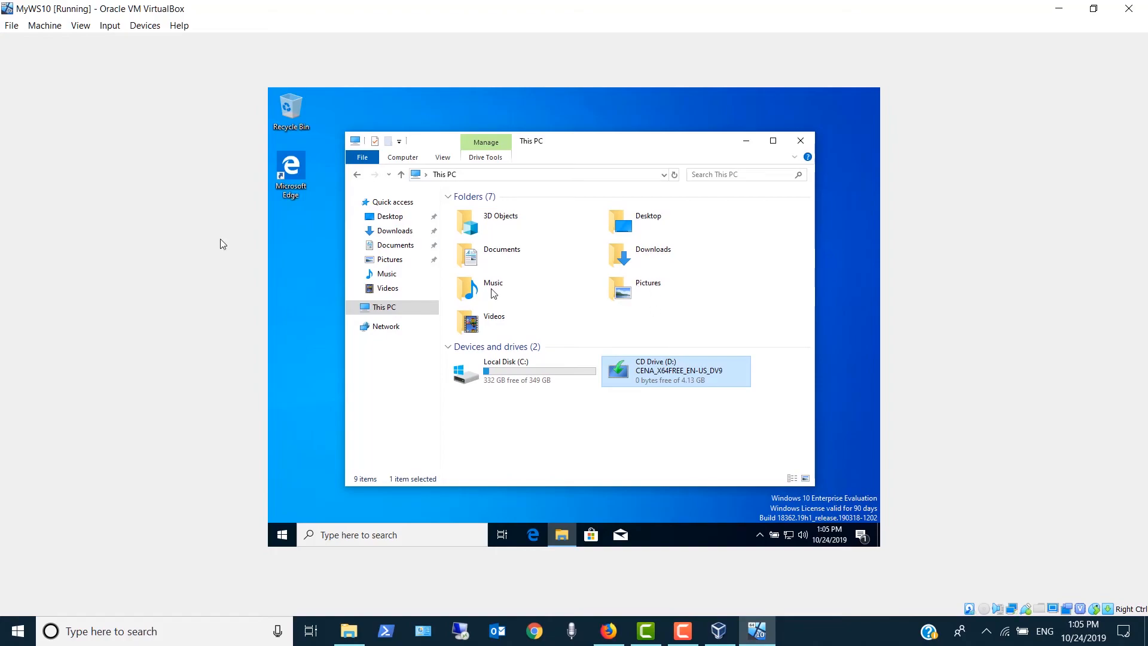
click(147, 33)
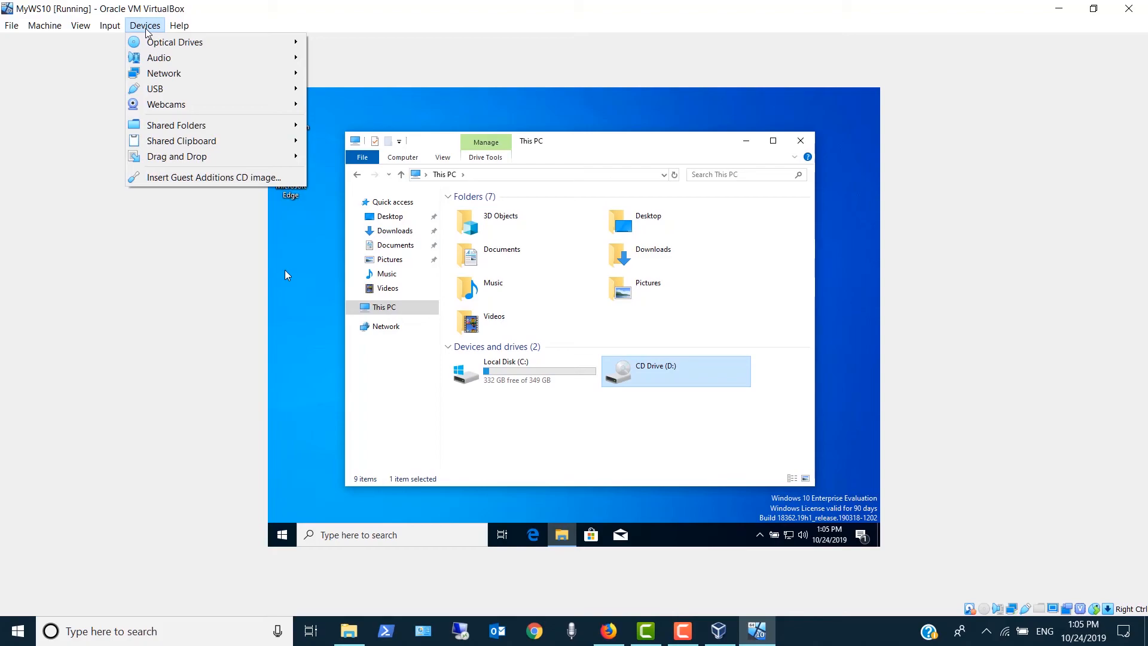
click(180, 177)
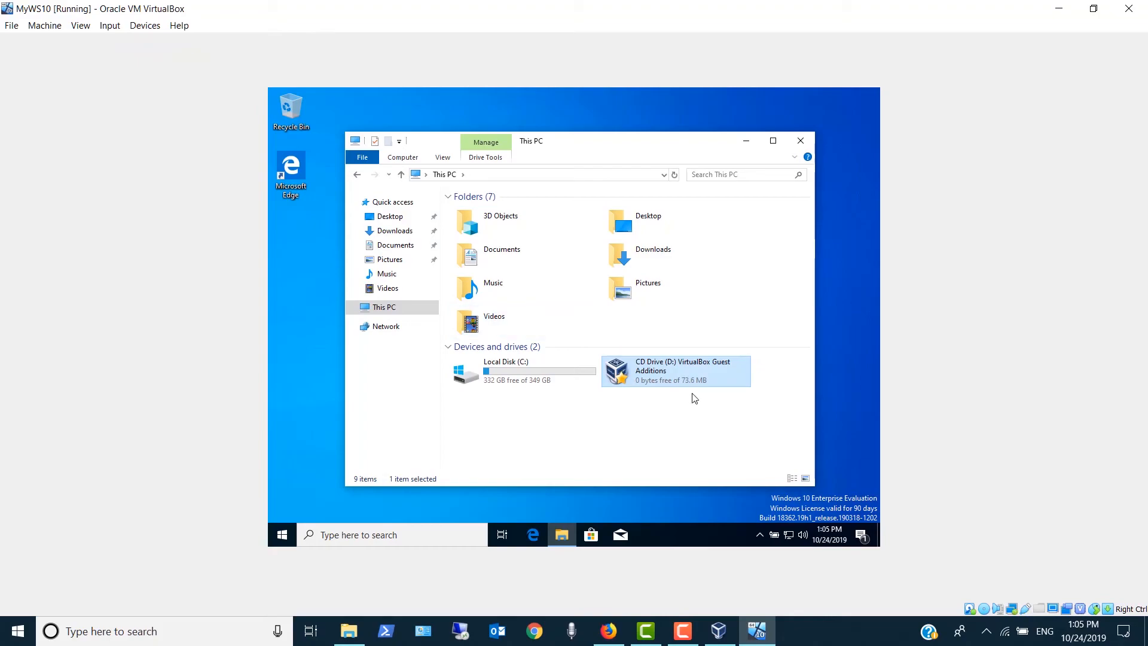
- Launch the VirtualBox Guest Additions 6.0.14 setup from CD Drive (D:), allow its changes, and start installing the default components
double_click(664, 375)
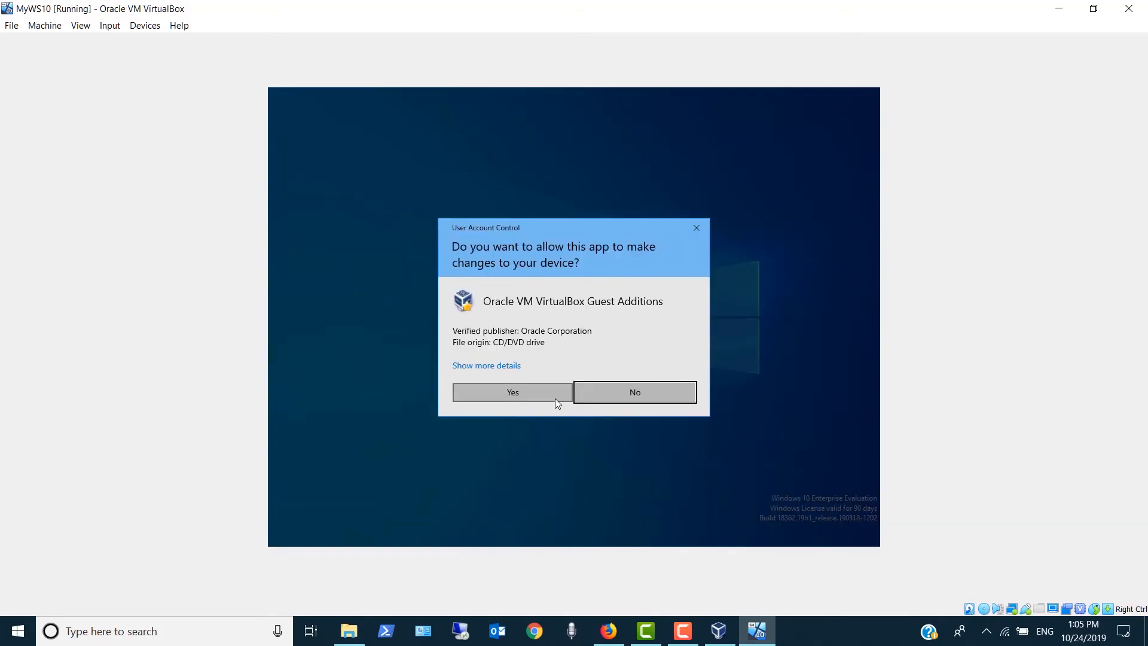
click(539, 396)
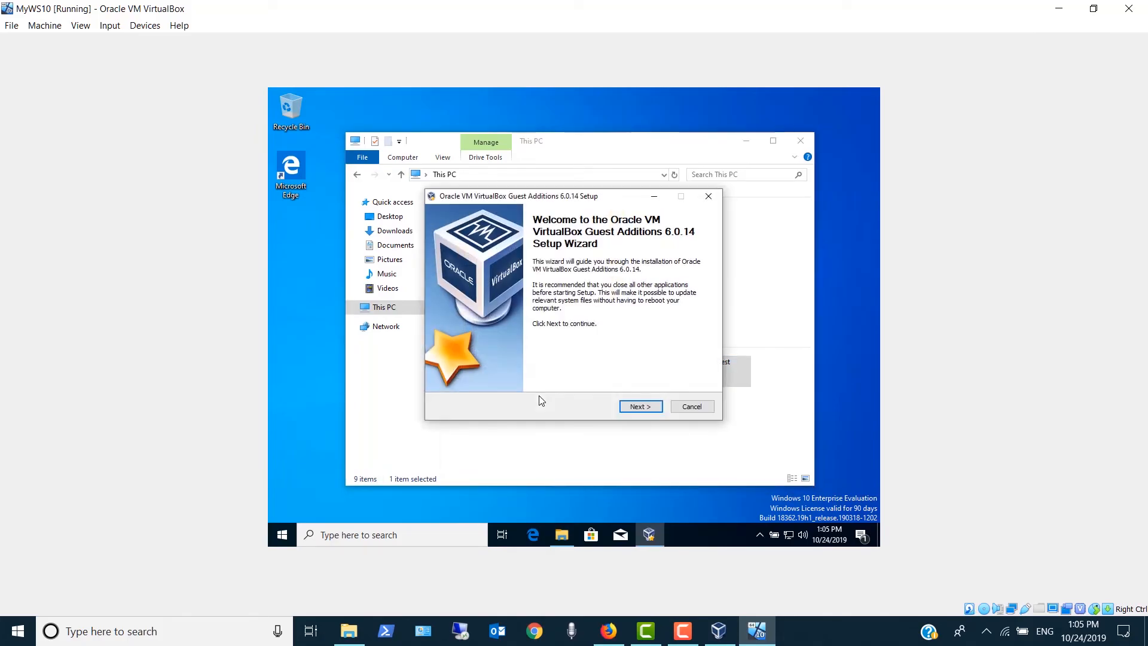
click(646, 407)
click(646, 406)
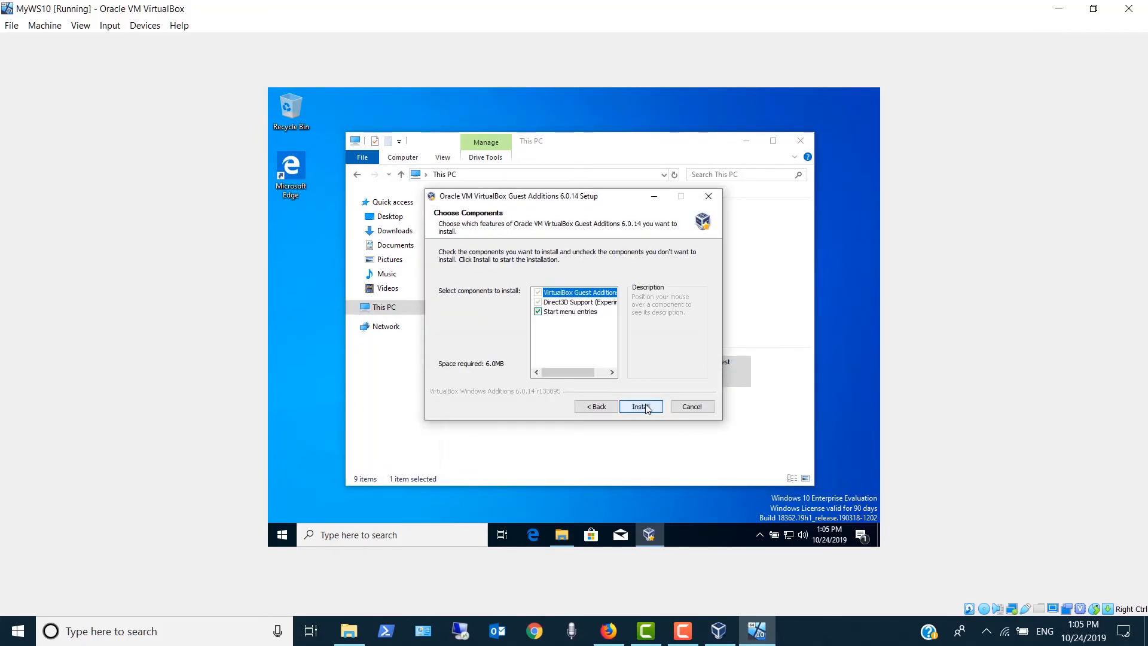
click(644, 407)
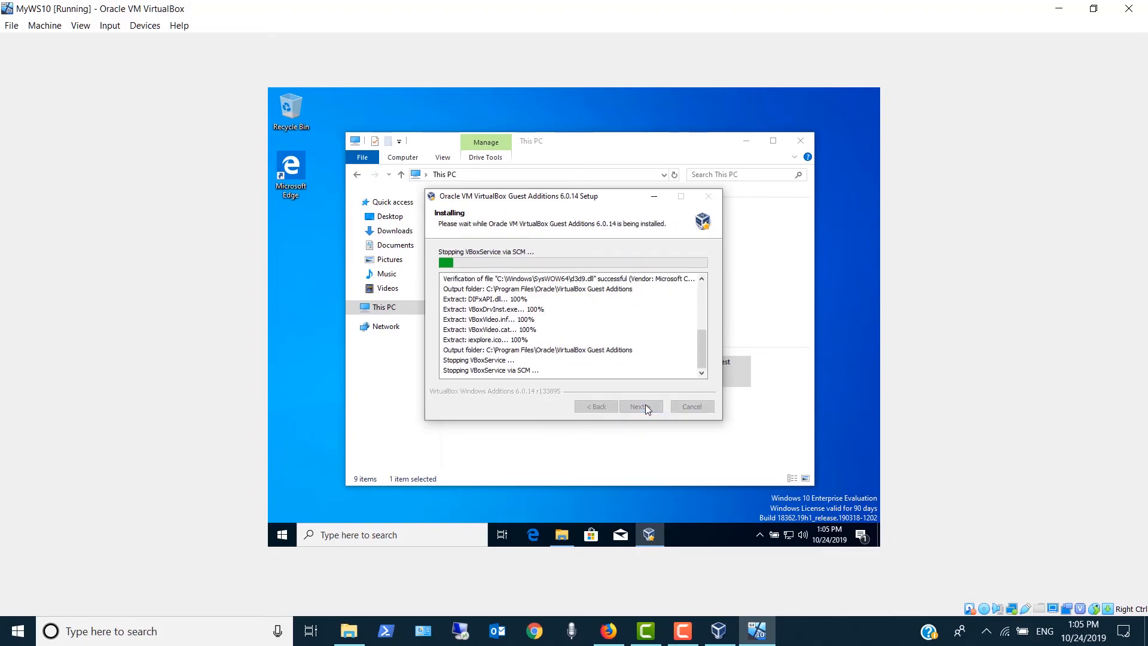
- Close File Explorer and complete the Guest Additions setup, accepting the Oracle Corporation device software and choosing Reboot now
click(804, 141)
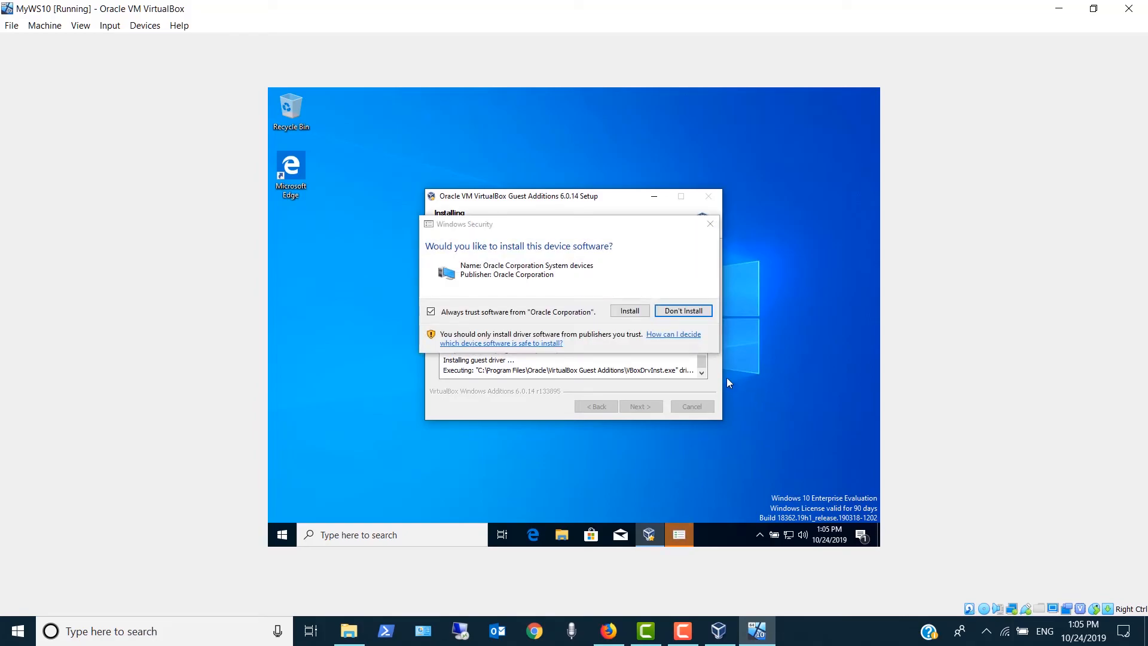
click(614, 315)
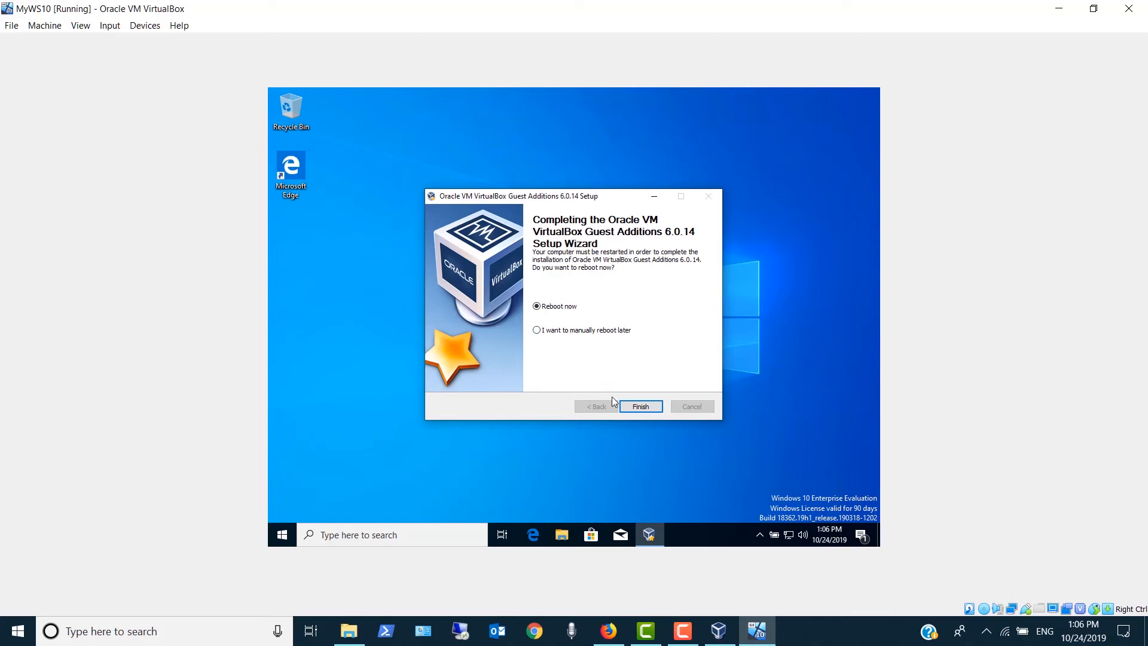
click(635, 409)
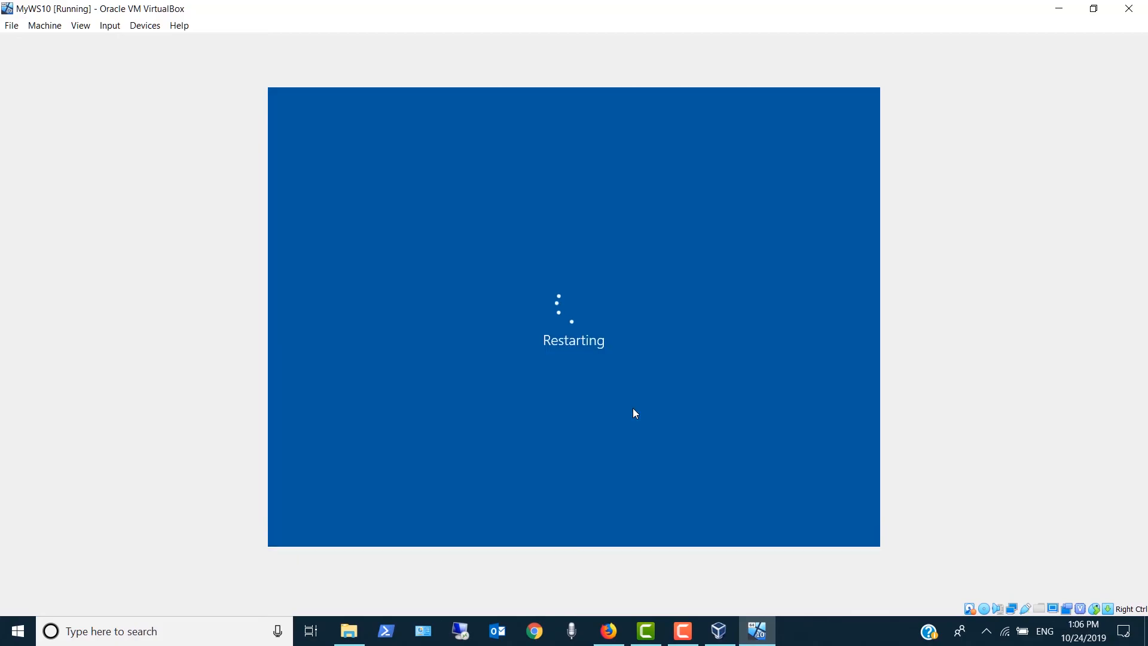